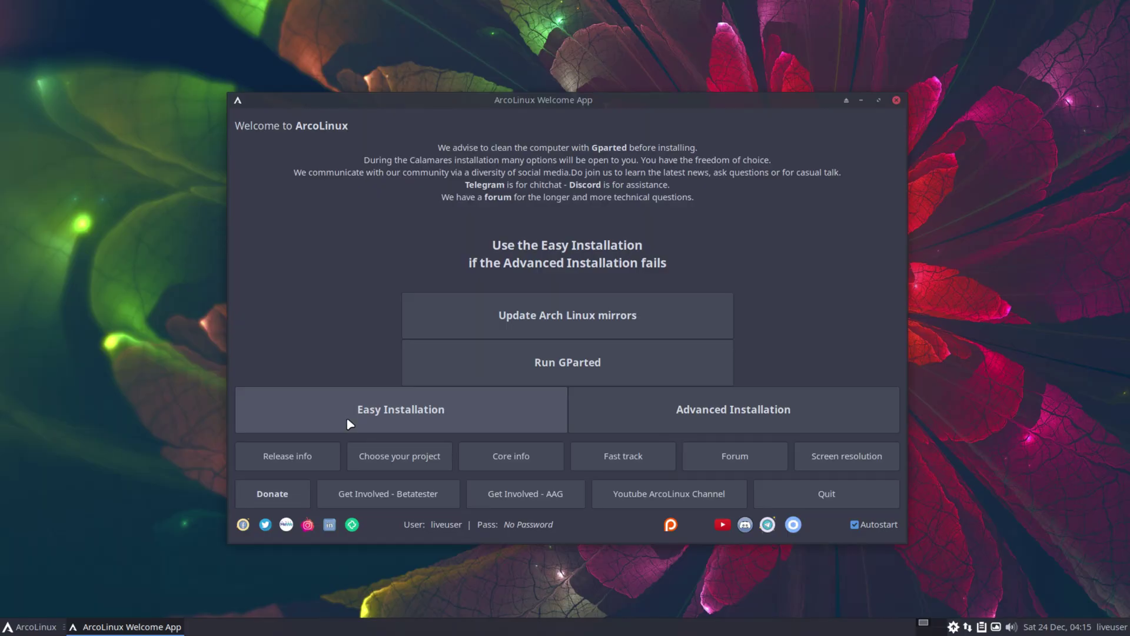
Move the Welcome App window aside and launch the Easy Installation installer
{"action": "left_click_drag", "start_coordinate": [440, 101], "coordinate": [560, 264]}
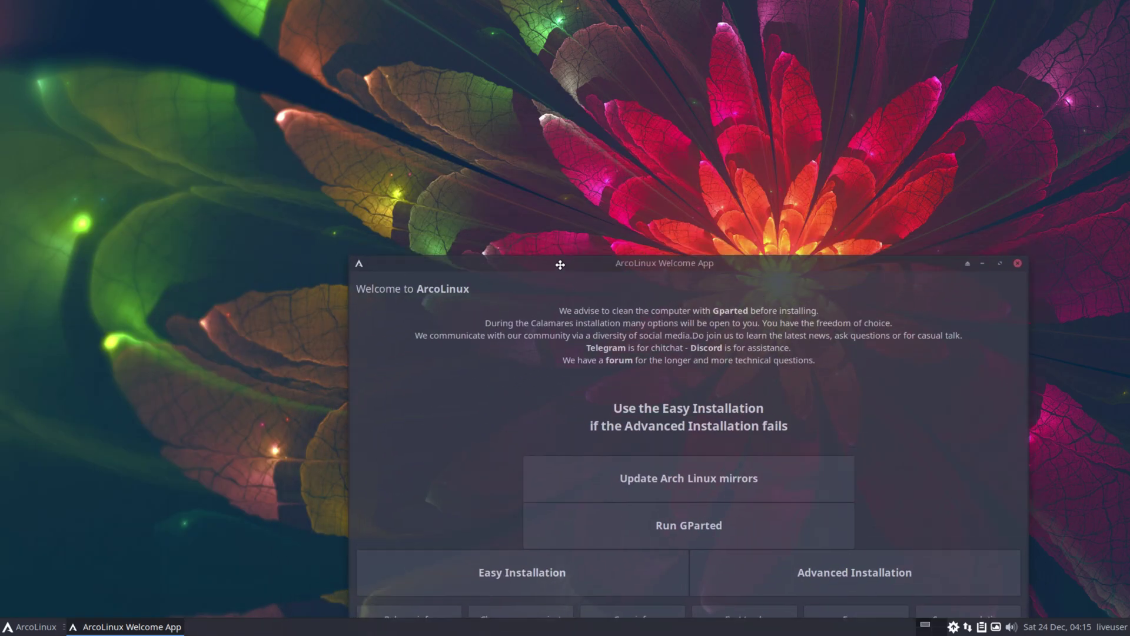
{"action": "left_click", "coordinate": [514, 572]}
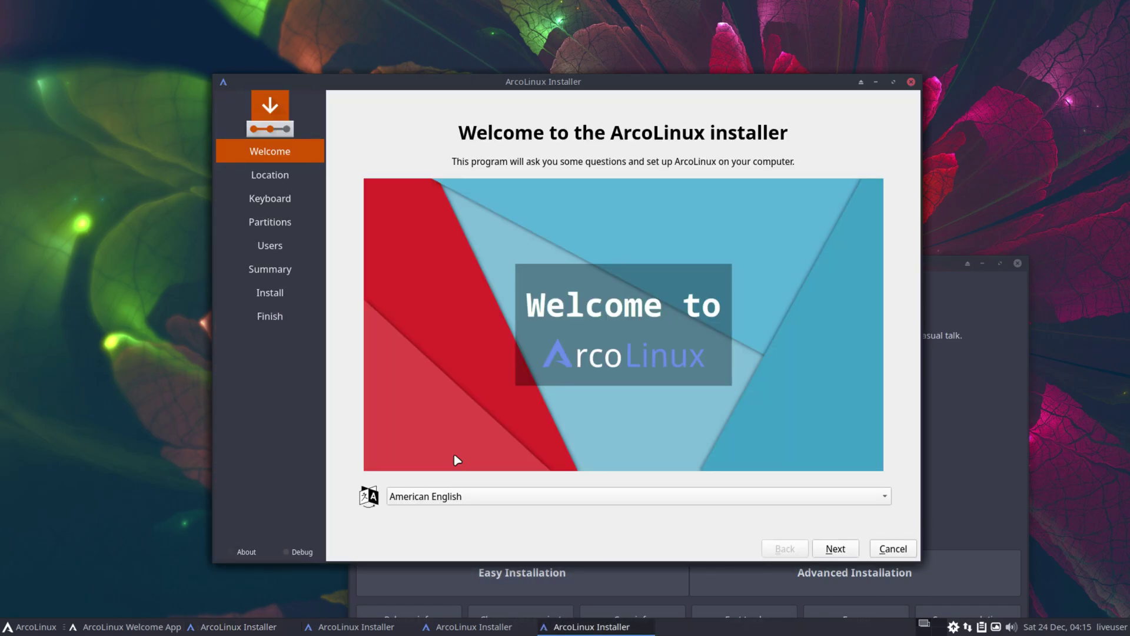
Close the four duplicate installer windows from the taskbar, confirming each cancellation
{"action": "right_click", "coordinate": [225, 633]}
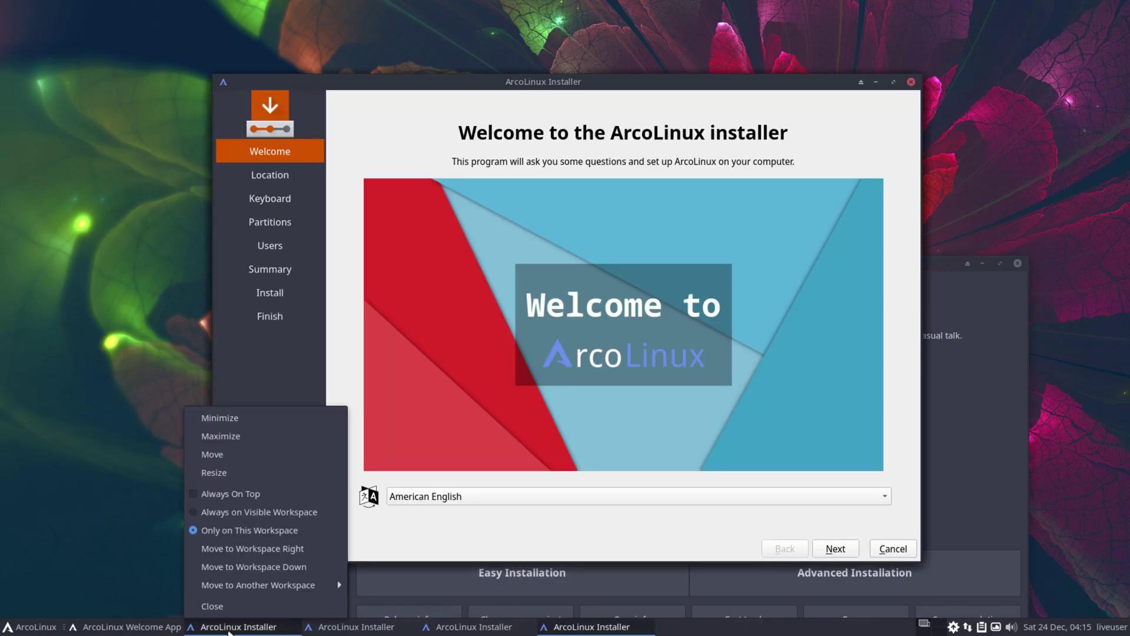
{"action": "left_click", "coordinate": [247, 607]}
{"action": "right_click", "coordinate": [236, 633]}
{"action": "left_click", "coordinate": [242, 606]}
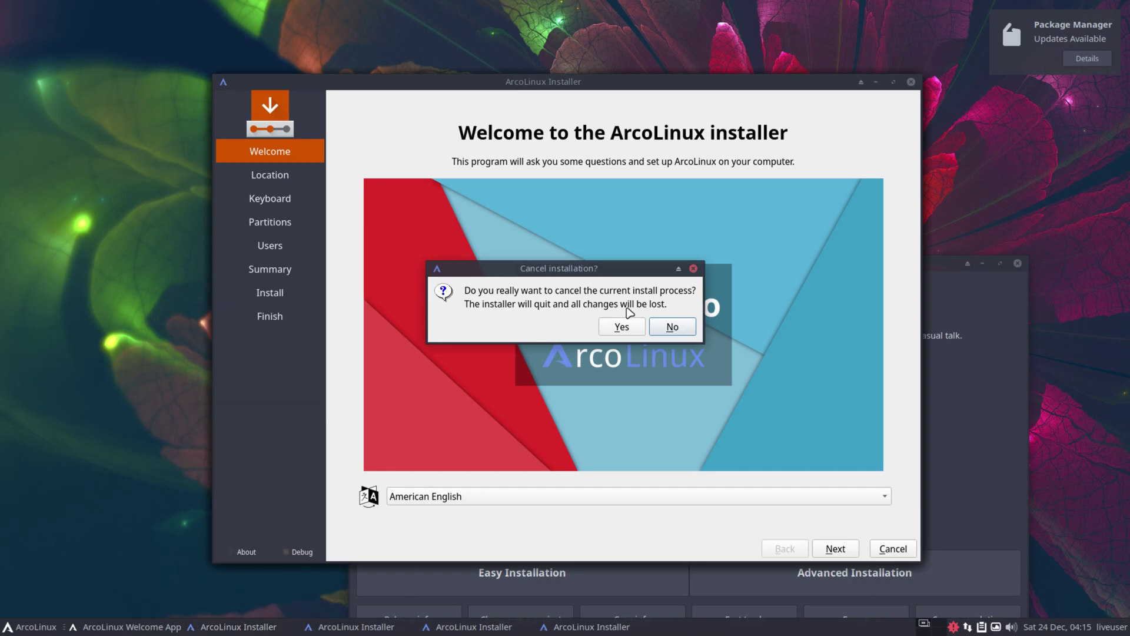
{"action": "left_click", "coordinate": [619, 328]}
{"action": "right_click", "coordinate": [236, 629]}
{"action": "left_click", "coordinate": [241, 606]}
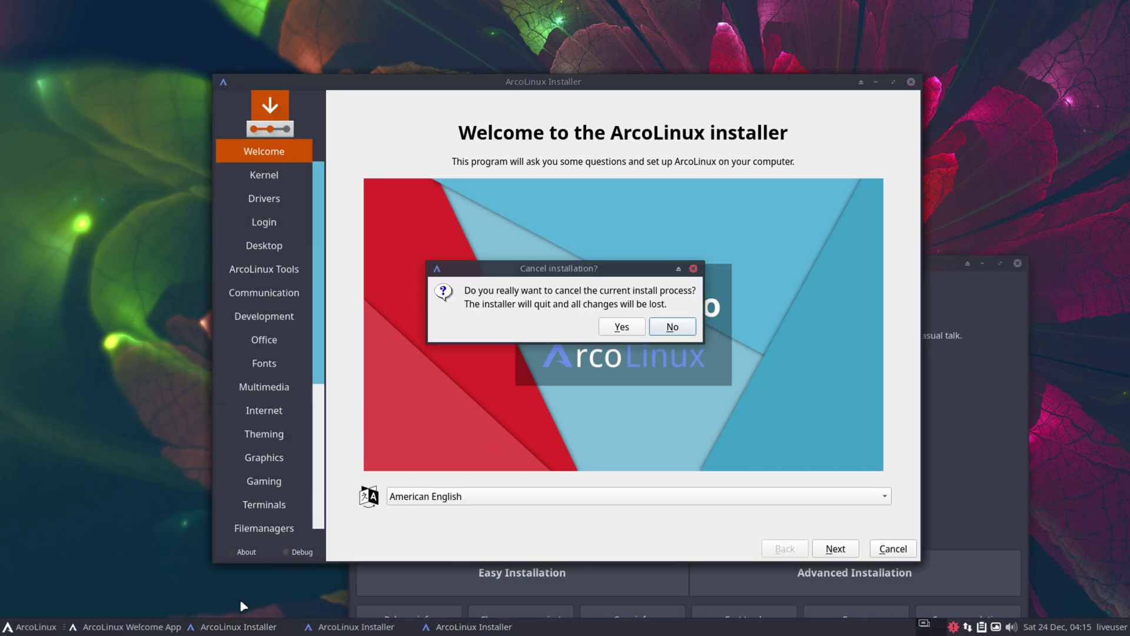
{"action": "left_click", "coordinate": [618, 328]}
{"action": "right_click", "coordinate": [223, 627]}
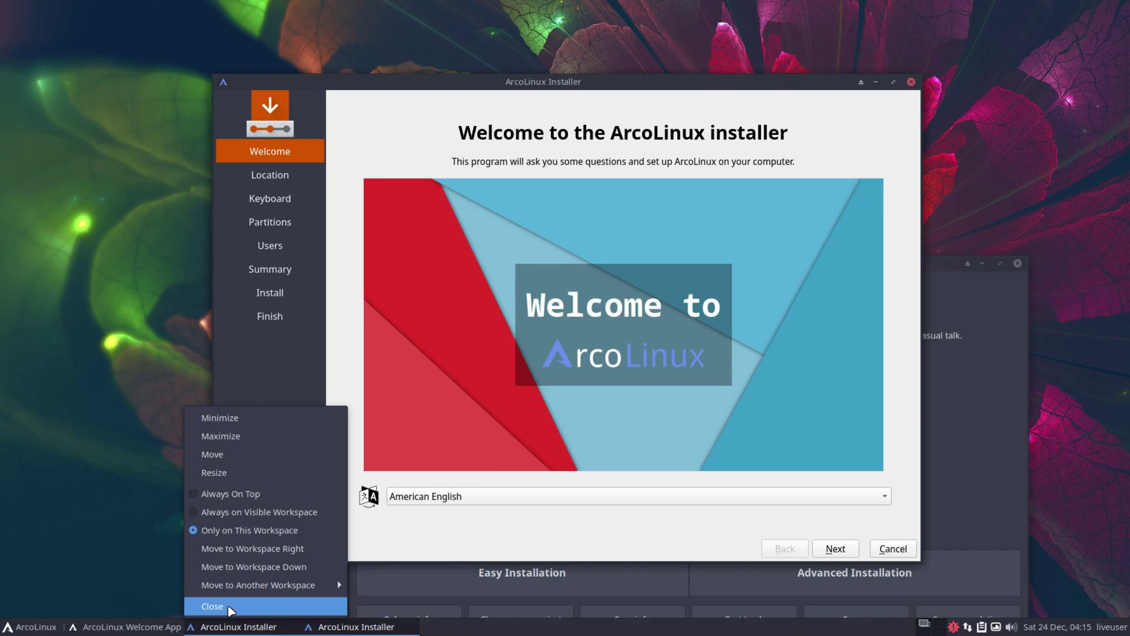
{"action": "left_click", "coordinate": [235, 606]}
{"action": "left_click", "coordinate": [618, 328]}
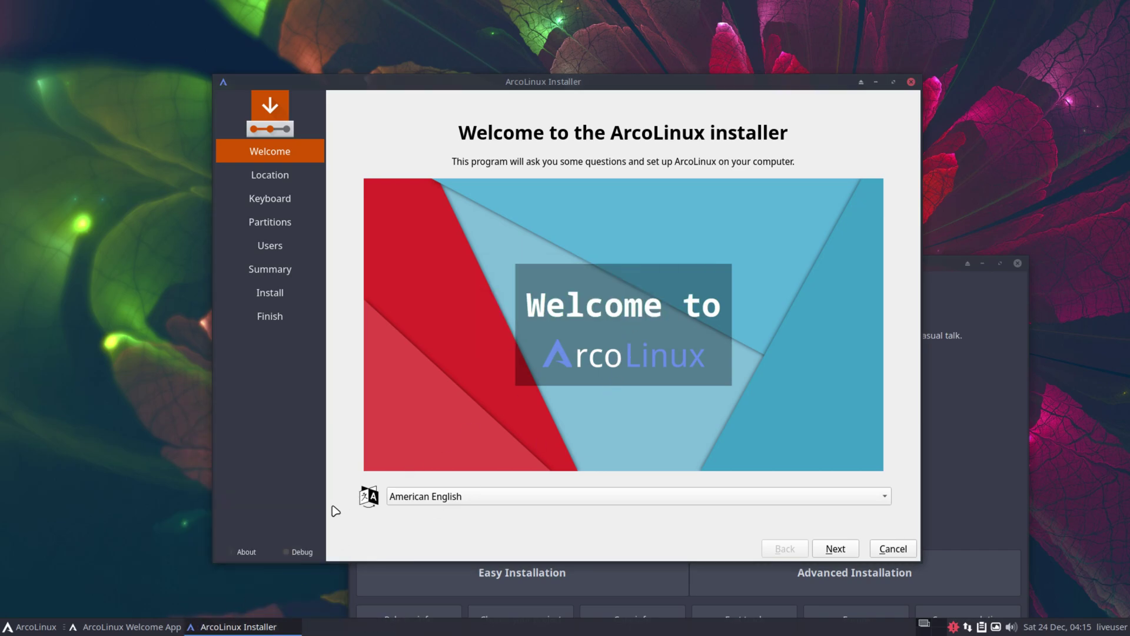
Accept the defaults: Welcome page, Los Angeles time zone and English (US) keyboard
{"action": "left_click", "coordinate": [843, 551]}
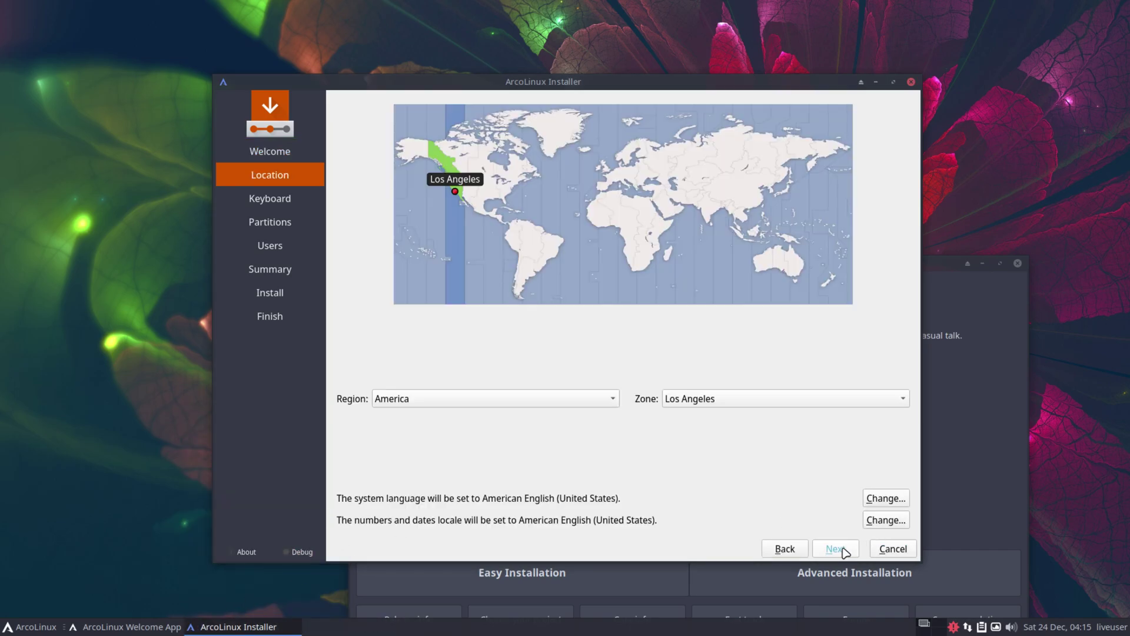
{"action": "left_click", "coordinate": [843, 551]}
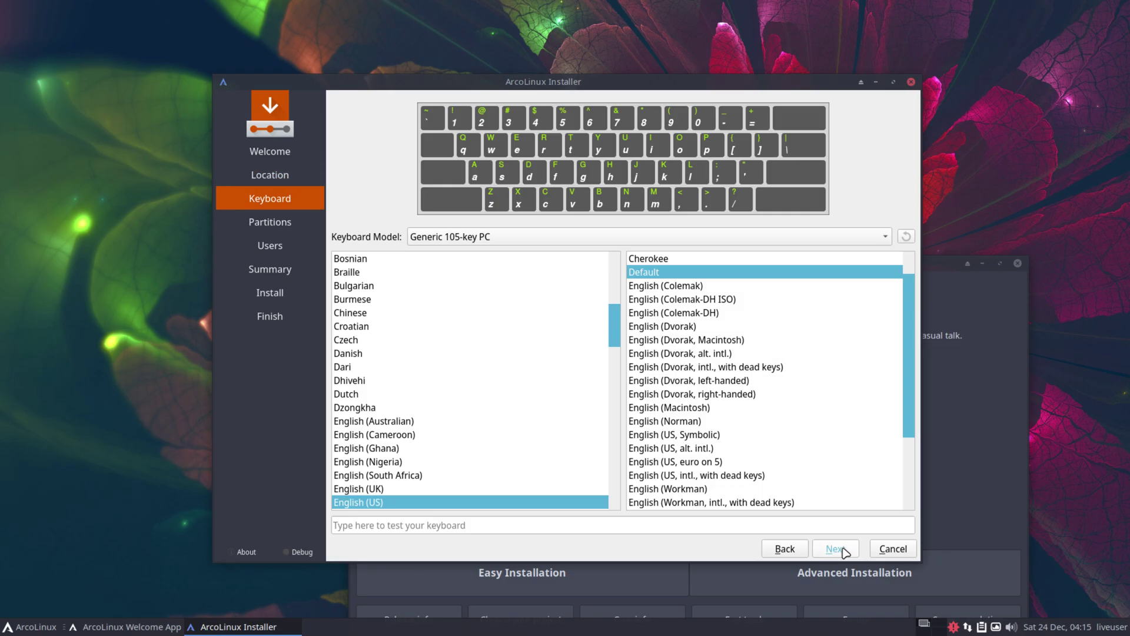
{"action": "left_click", "coordinate": [844, 550]}
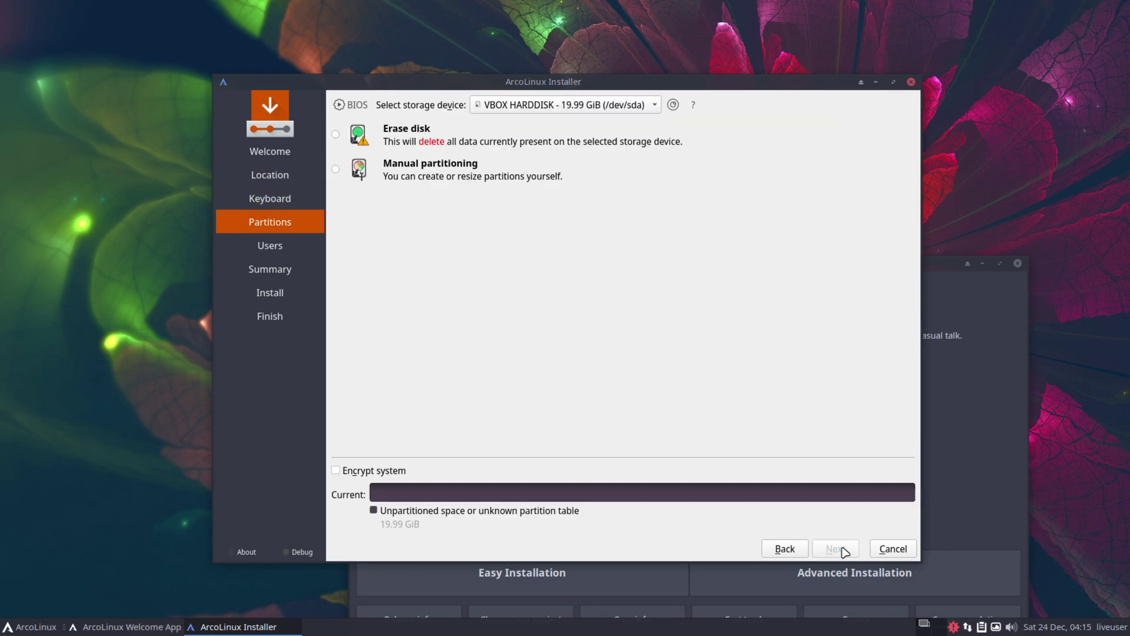
Set partitioning to Erase disk with Swap to file and continue
{"action": "left_click", "coordinate": [337, 135]}
{"action": "left_click", "coordinate": [460, 172]}
{"action": "left_click", "coordinate": [434, 226]}
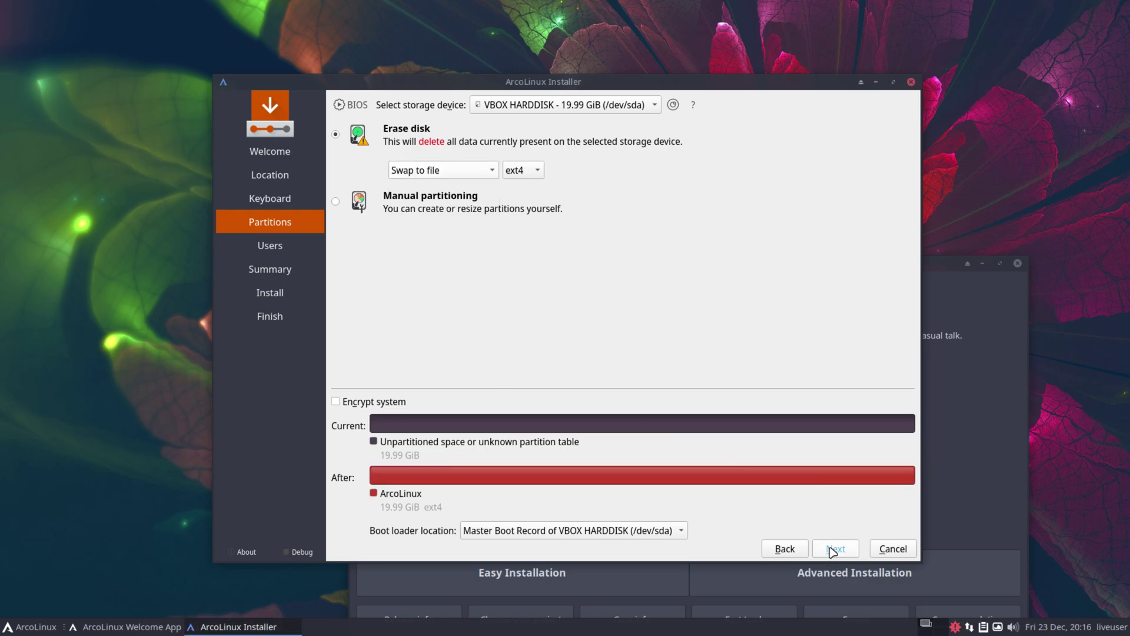
{"action": "left_click", "coordinate": [833, 550]}
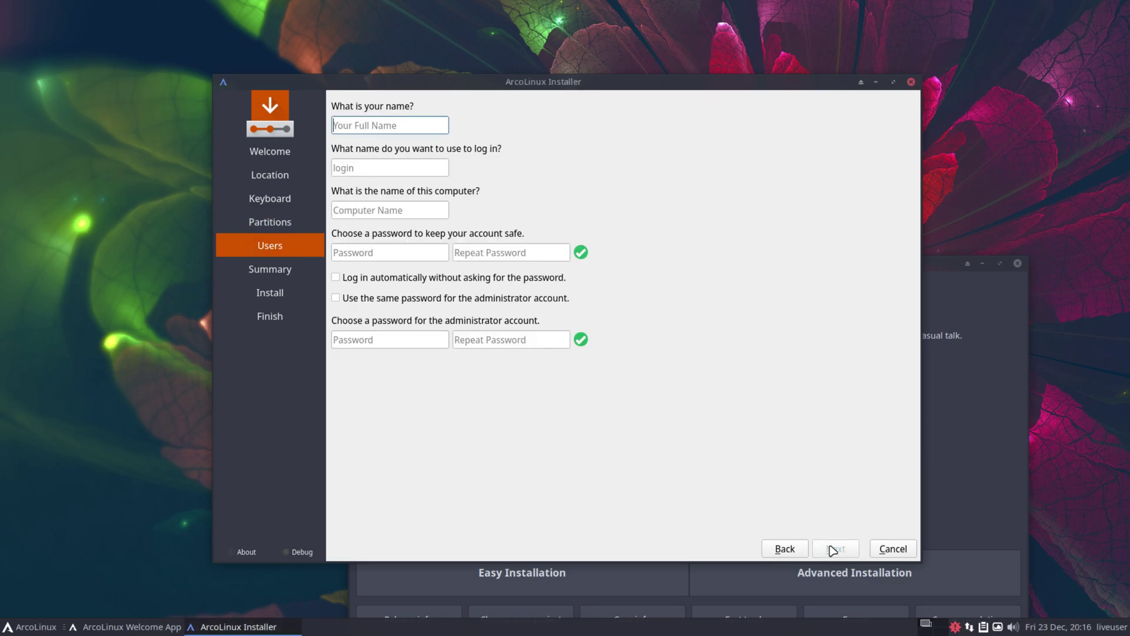
Enter the user name and password, enabling automatic login and the same admin password
{"action": "type", "text": "LinuxHub"}
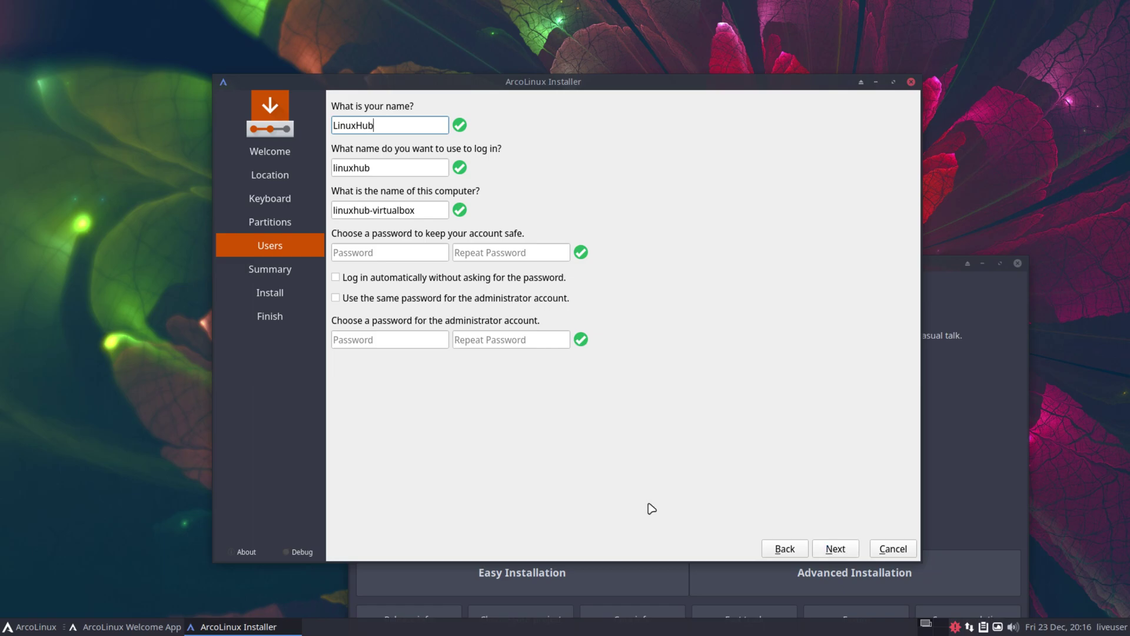
{"action": "left_click", "coordinate": [394, 252]}
{"action": "type", "text": "12"}
{"action": "key", "text": "Tab"}
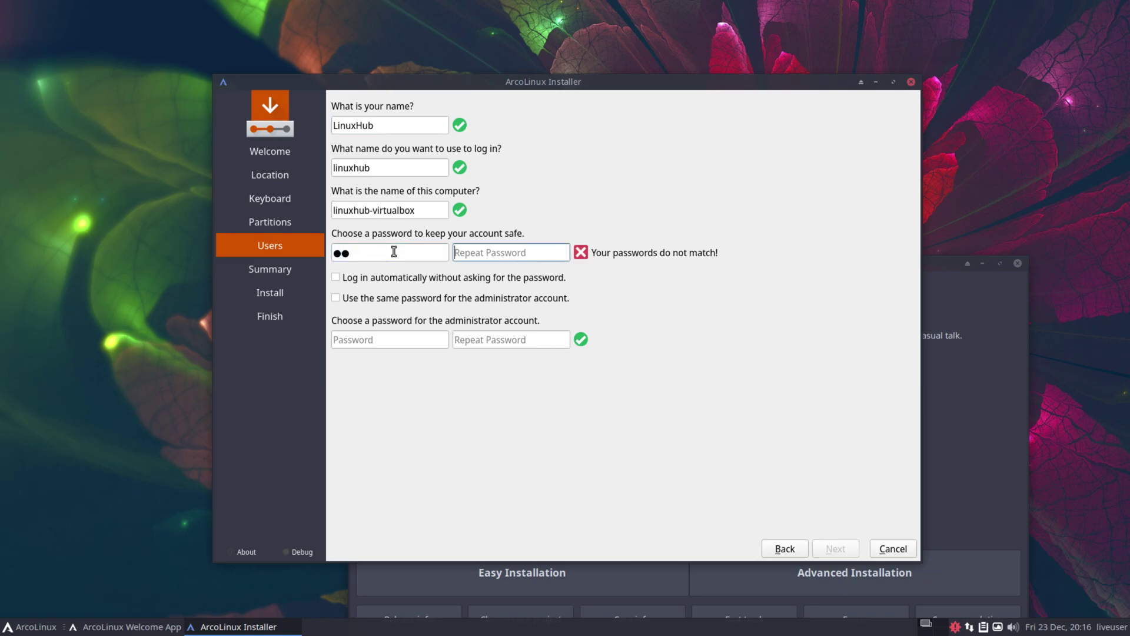
{"action": "type", "text": "12"}
{"action": "left_click", "coordinate": [335, 277]}
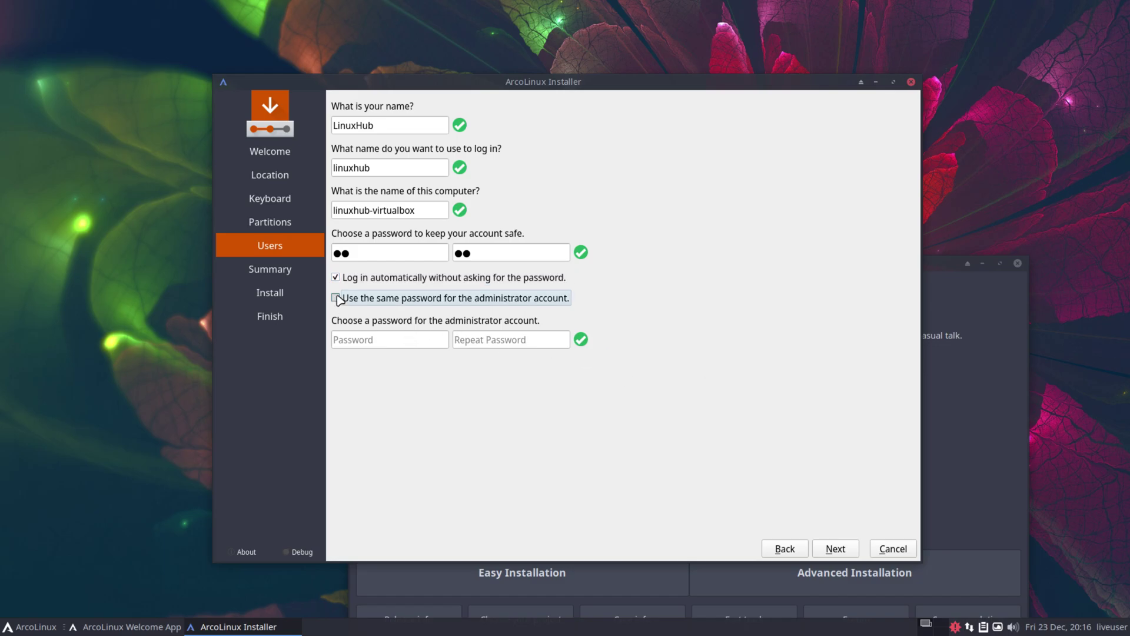
{"action": "left_click", "coordinate": [335, 298]}
Proceed through the summary and confirm Install now to start installing
{"action": "left_click", "coordinate": [835, 548]}
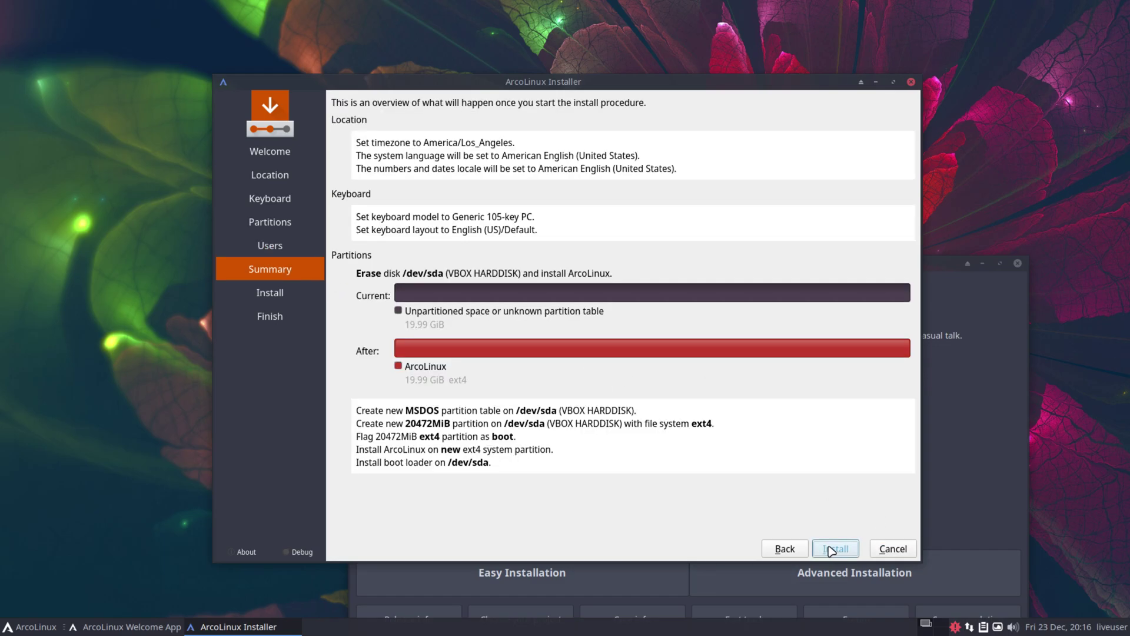
{"action": "left_click", "coordinate": [831, 549]}
{"action": "left_click", "coordinate": [614, 334]}
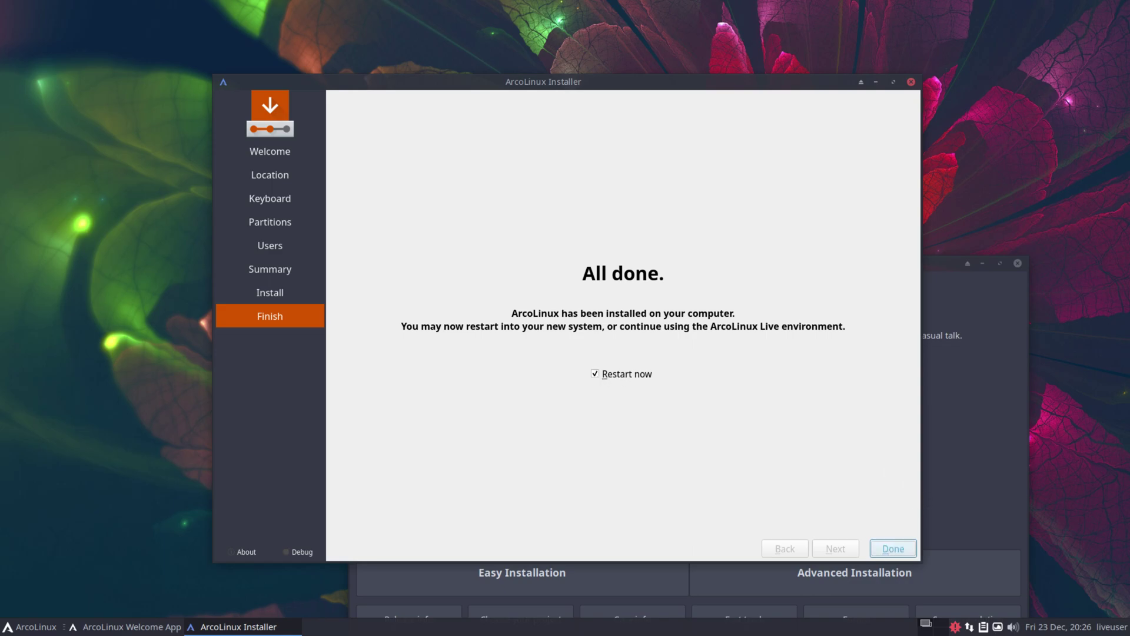
Restart, choose Boot existing OS, and boot ArcoLinux Linux from the GRUB menu
{"action": "left_click", "coordinate": [889, 550]}
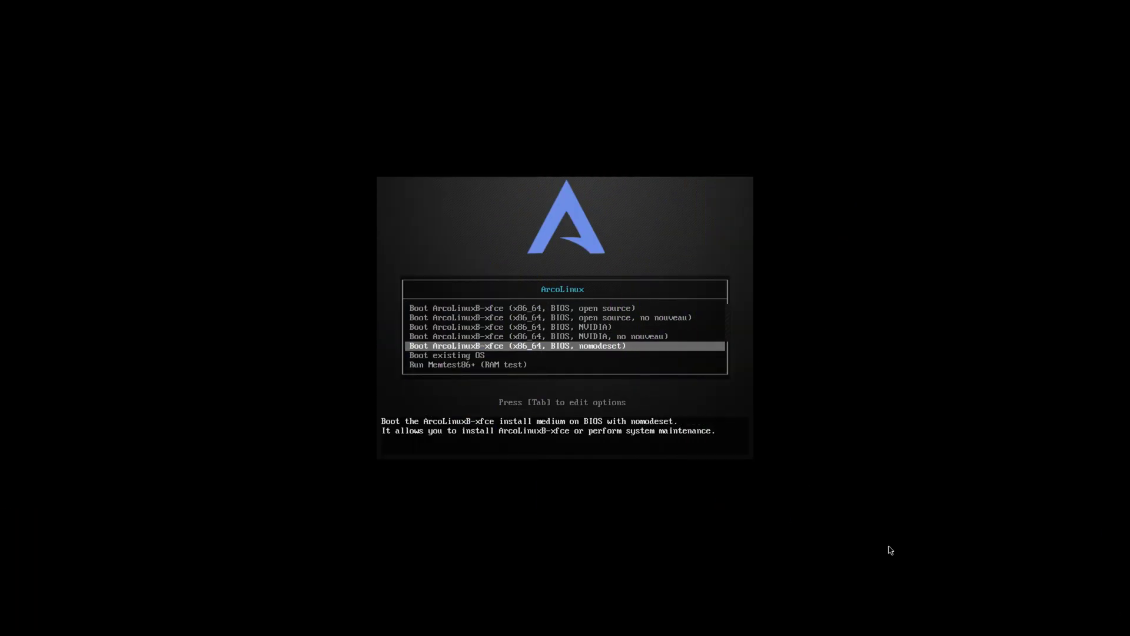
{"action": "key", "text": "Down"}
{"action": "key", "text": "Return"}
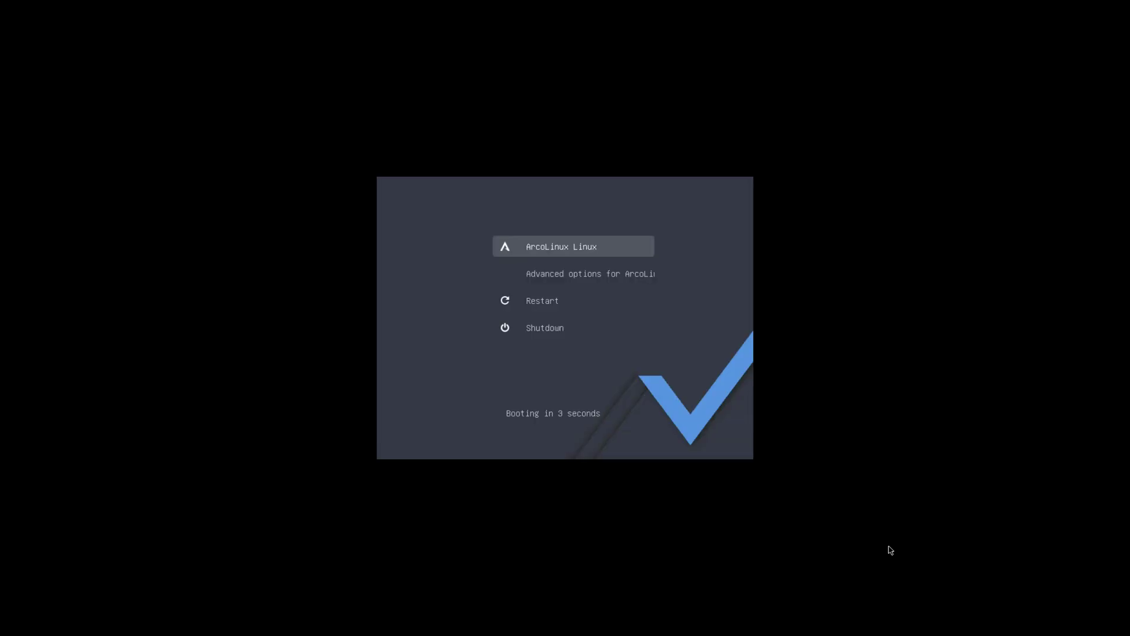
{"action": "key", "text": "Return"}
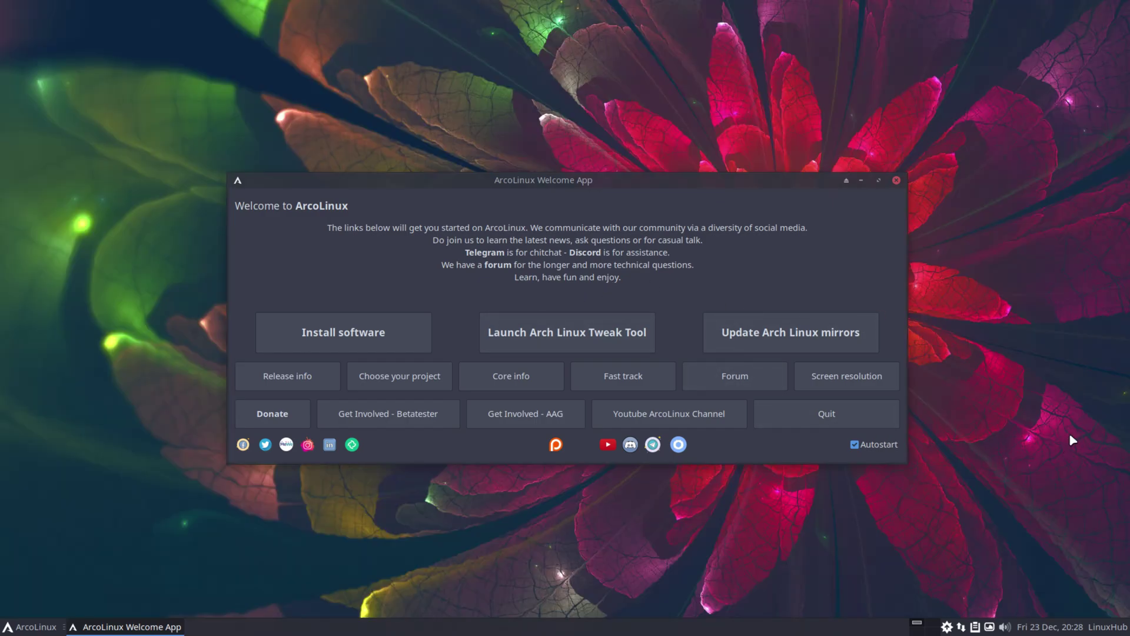
Browse the Pamac software store, close it, then launch Arch Linux Tweak Tool with password authentication
{"action": "left_click", "coordinate": [323, 329]}
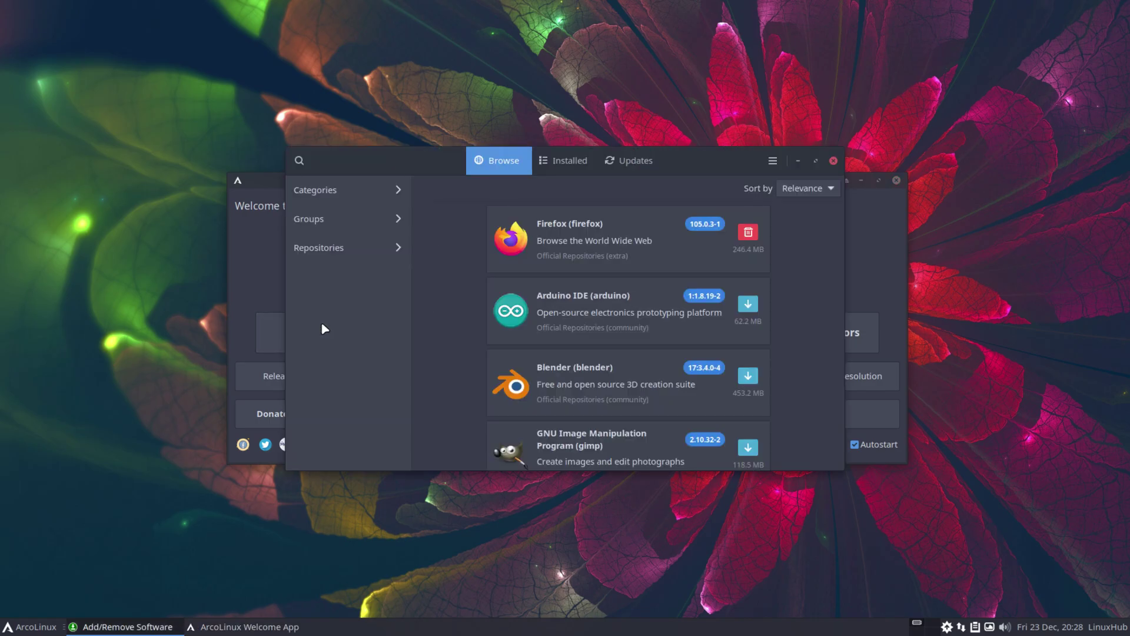
{"action": "scroll", "coordinate": [651, 288], "scroll_direction": "down", "scroll_amount": 10}
{"action": "scroll", "coordinate": [651, 293], "scroll_direction": "up", "scroll_amount": 10}
{"action": "left_click", "coordinate": [839, 161]}
{"action": "left_click", "coordinate": [590, 330]}
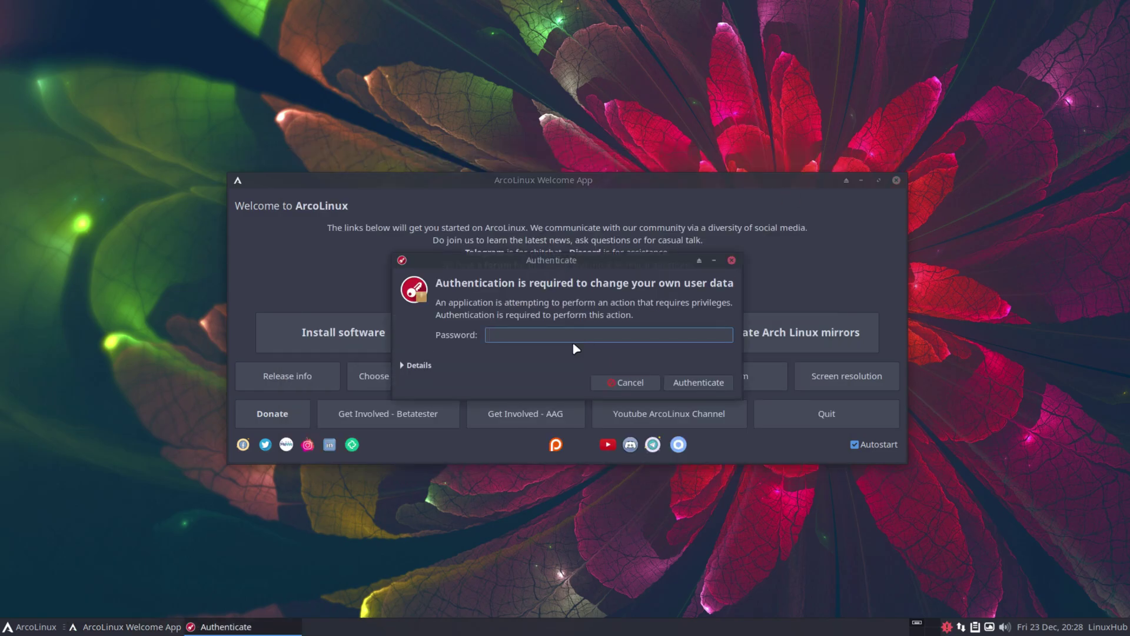
{"action": "key", "text": "Return"}
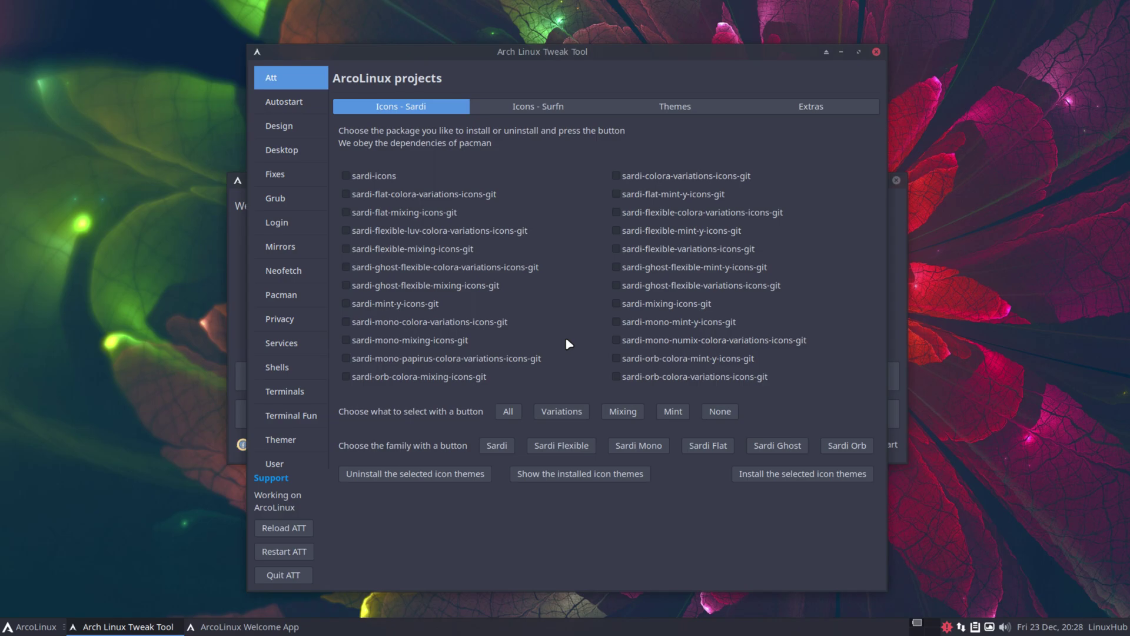
On the Design page, select adapta-gtk-theme, install it, and list installed themes
{"action": "left_click", "coordinate": [286, 101]}
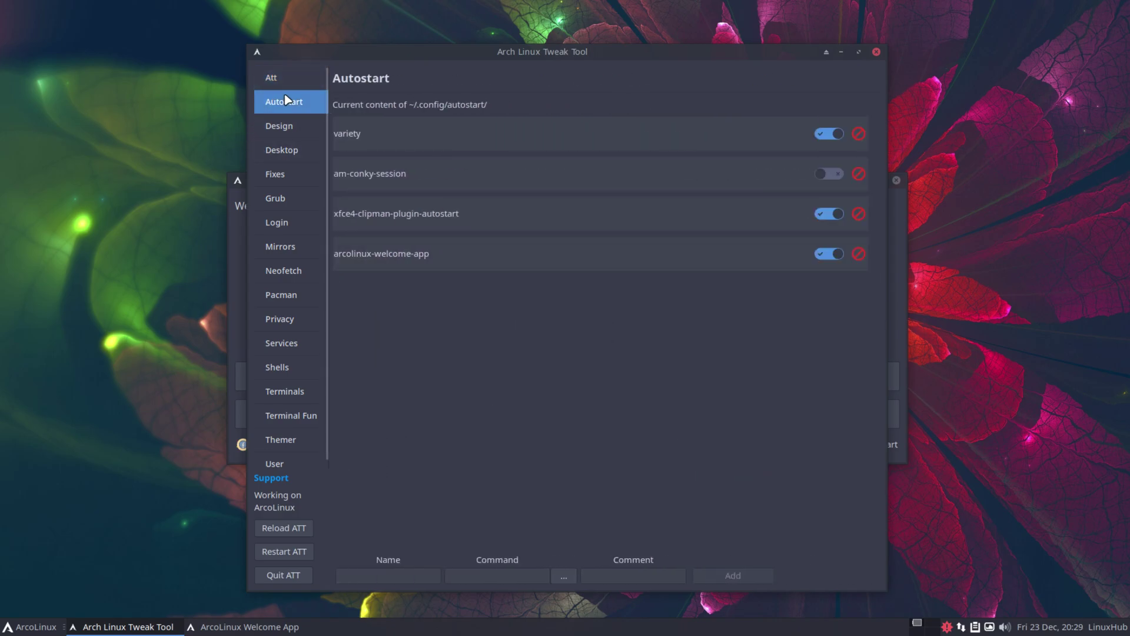
{"action": "left_click", "coordinate": [286, 125]}
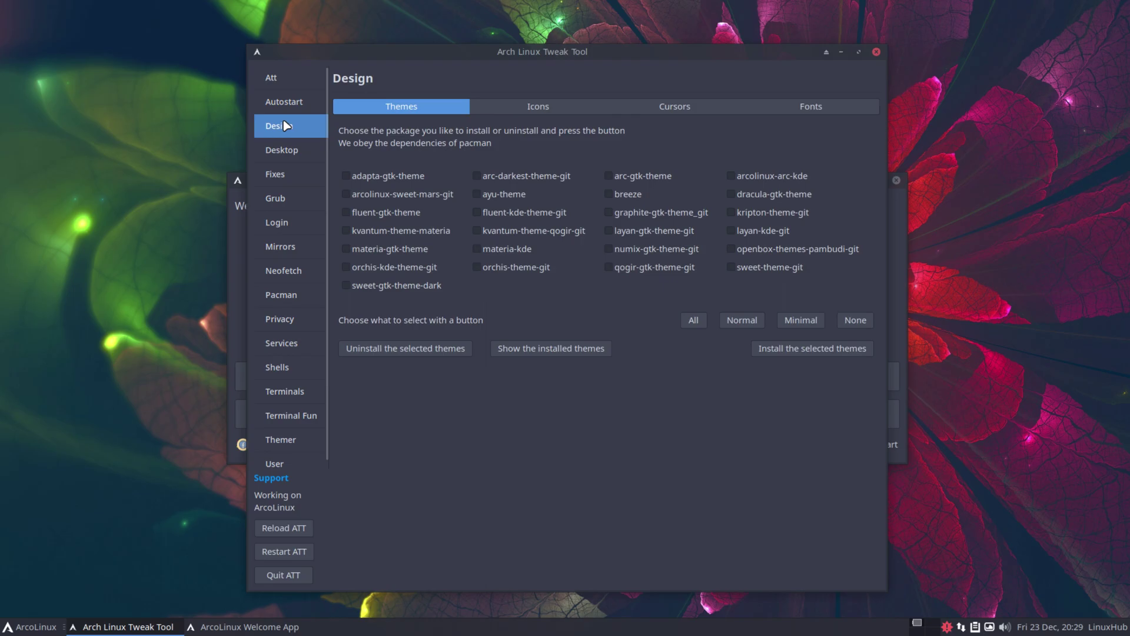
{"action": "left_click", "coordinate": [346, 176]}
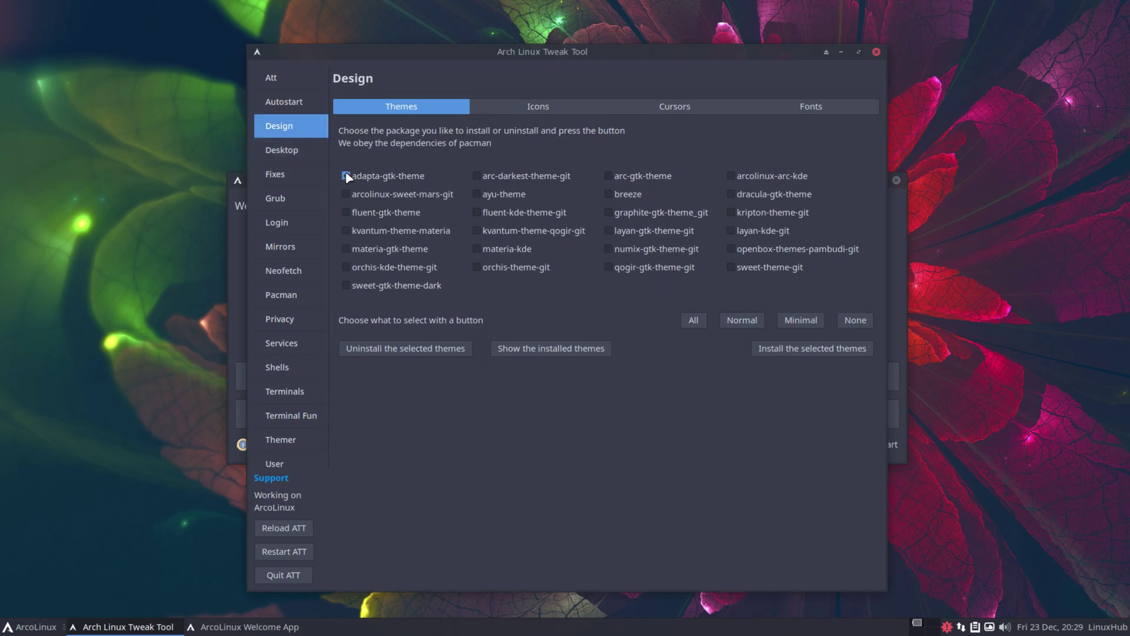
{"action": "left_click", "coordinate": [818, 349]}
{"action": "left_click", "coordinate": [345, 176]}
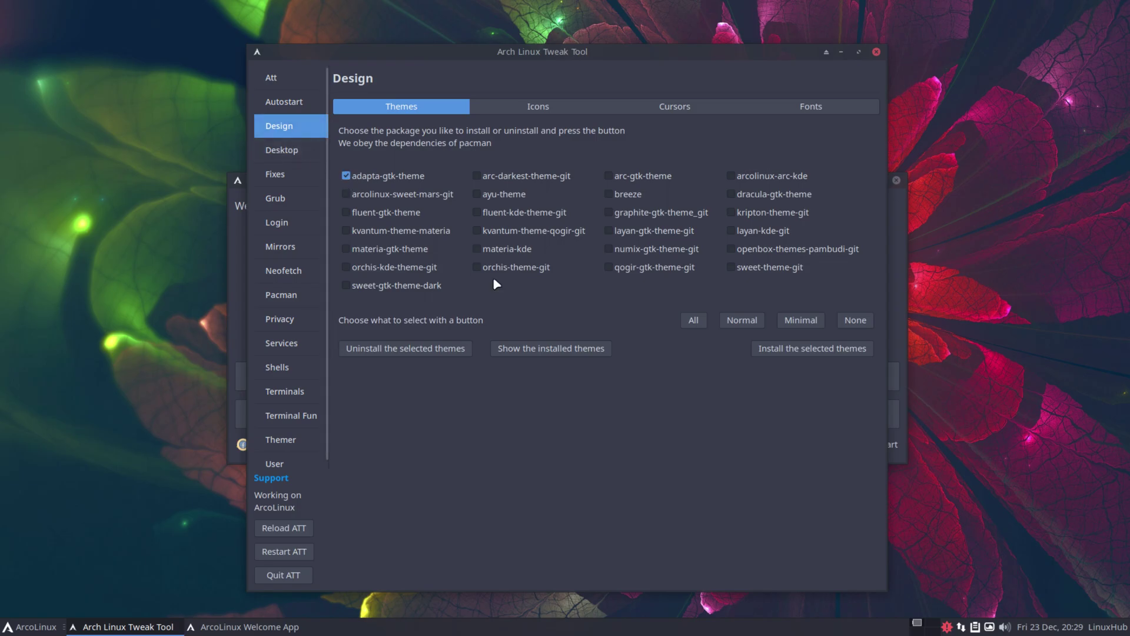
{"action": "left_click", "coordinate": [518, 352]}
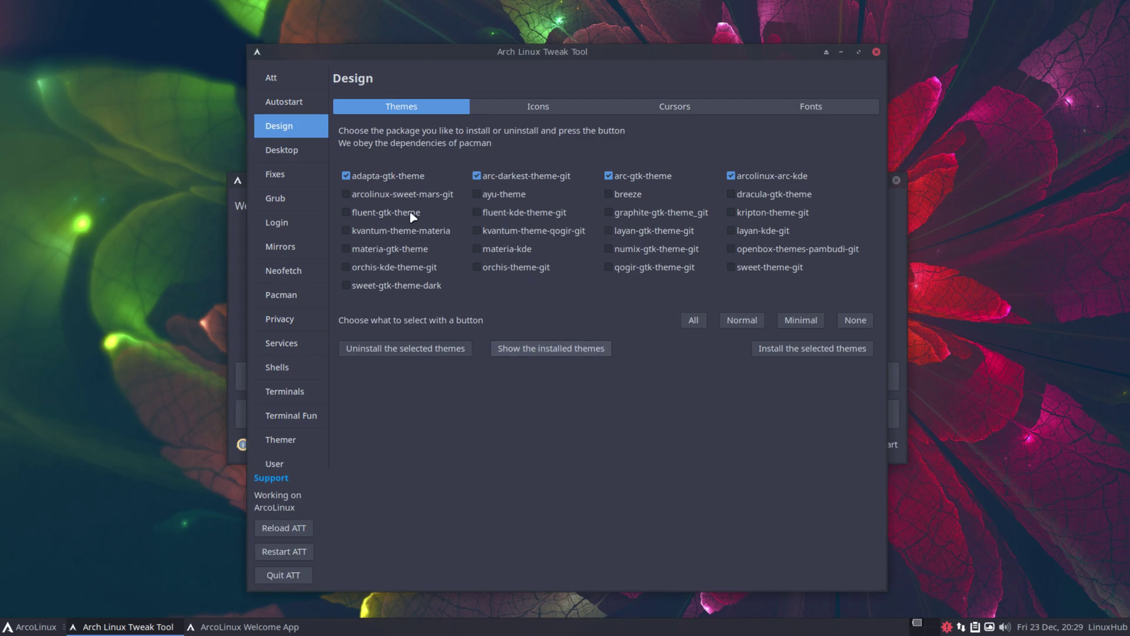
Browse the installable desktops list, keeping awesome selected, then open the Fixes page
{"action": "left_click", "coordinate": [276, 152]}
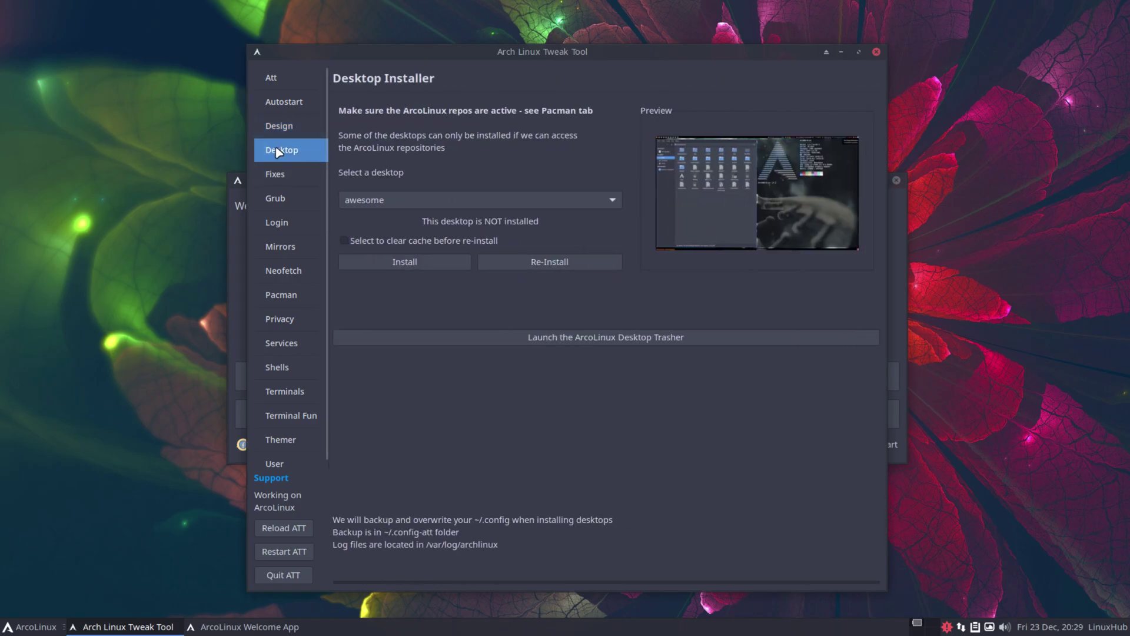
{"action": "left_click", "coordinate": [411, 202]}
{"action": "left_click", "coordinate": [412, 203]}
{"action": "left_click", "coordinate": [410, 202]}
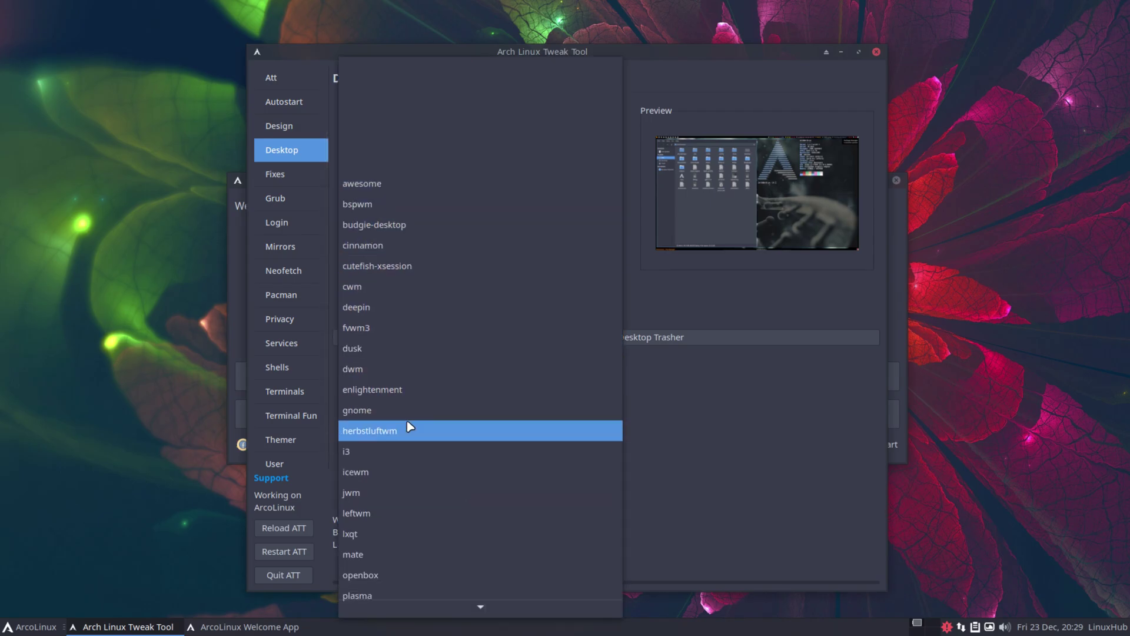
{"action": "scroll", "coordinate": [468, 378], "scroll_direction": "down", "scroll_amount": 4}
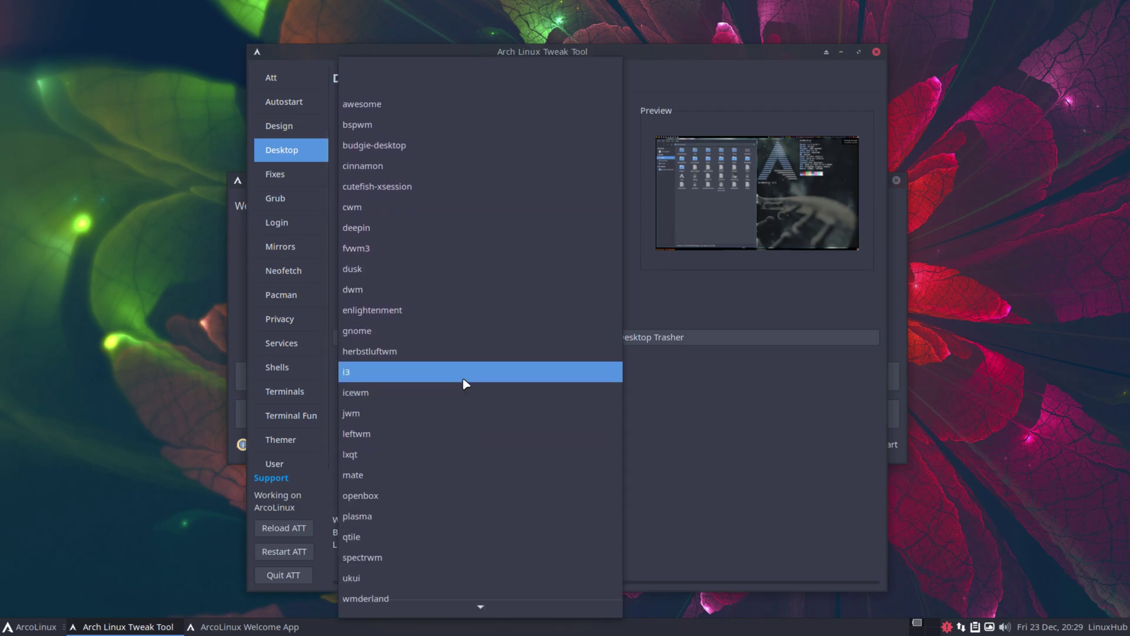
{"action": "left_click", "coordinate": [292, 152]}
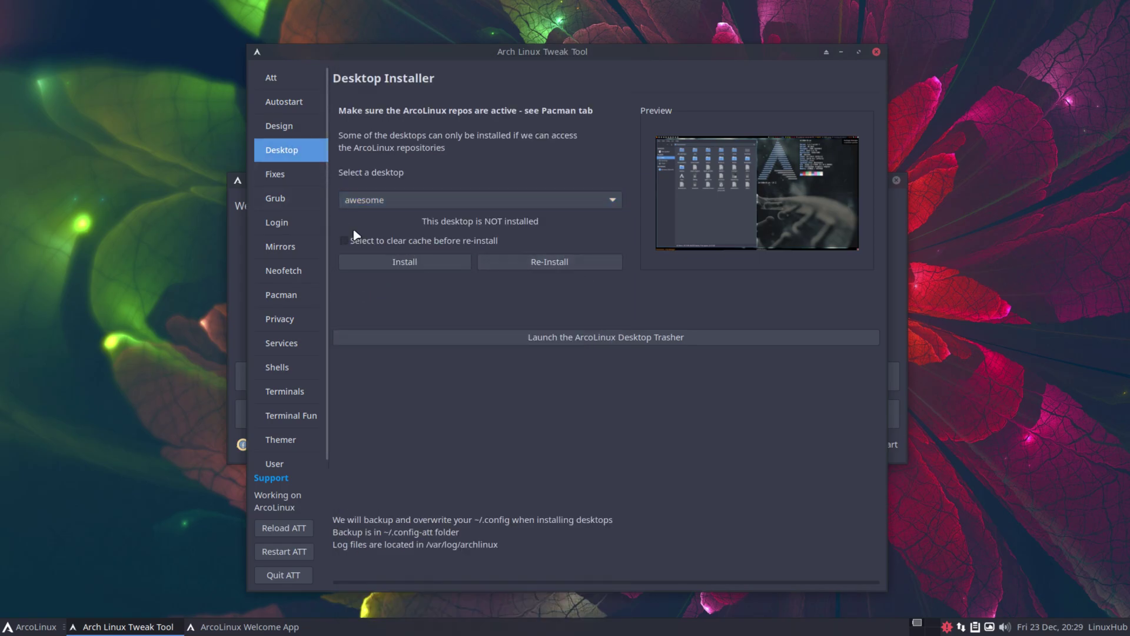
{"action": "left_click", "coordinate": [287, 177]}
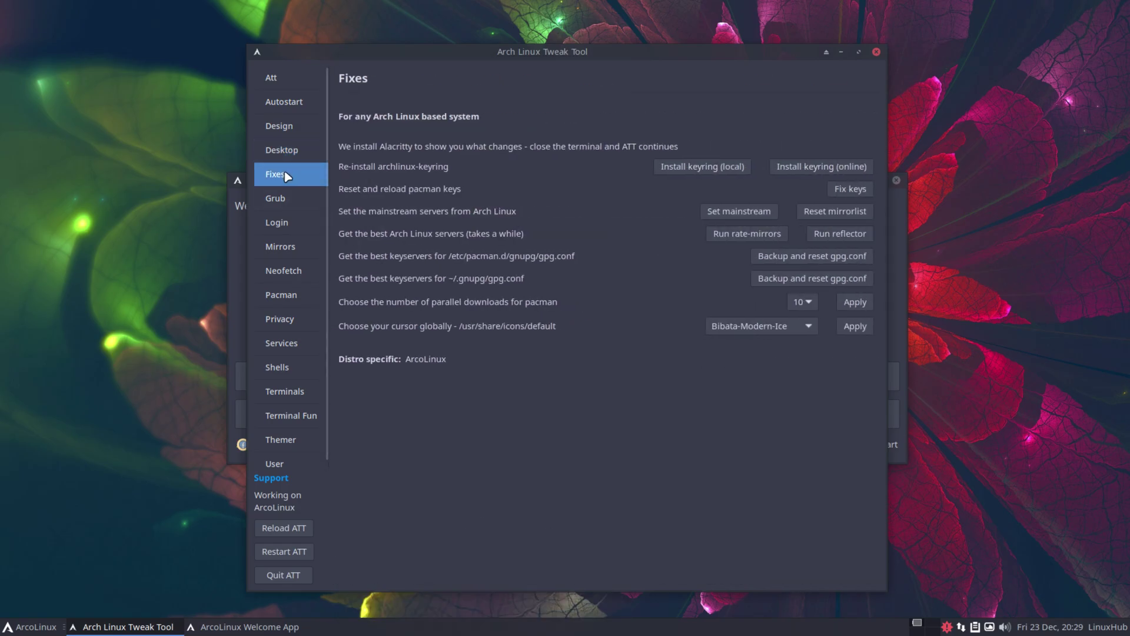
View the Grub, Login, Mirrors, Neofetch, Pacman and Privacy pages
{"action": "left_click", "coordinate": [277, 198]}
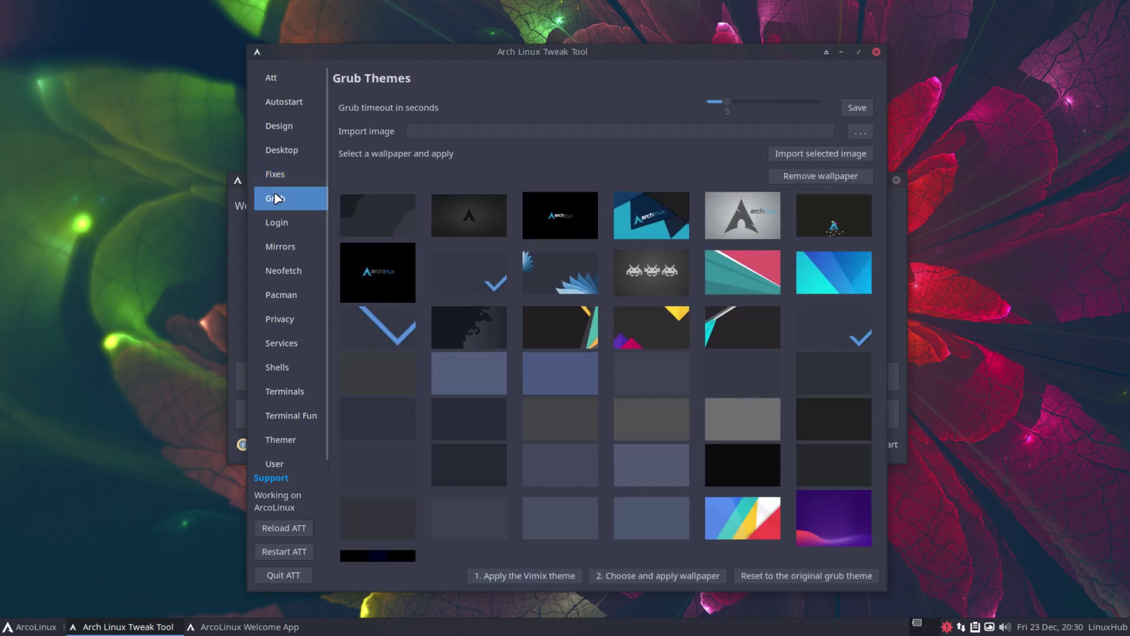
{"action": "scroll", "coordinate": [531, 281], "scroll_direction": "down", "scroll_amount": 1}
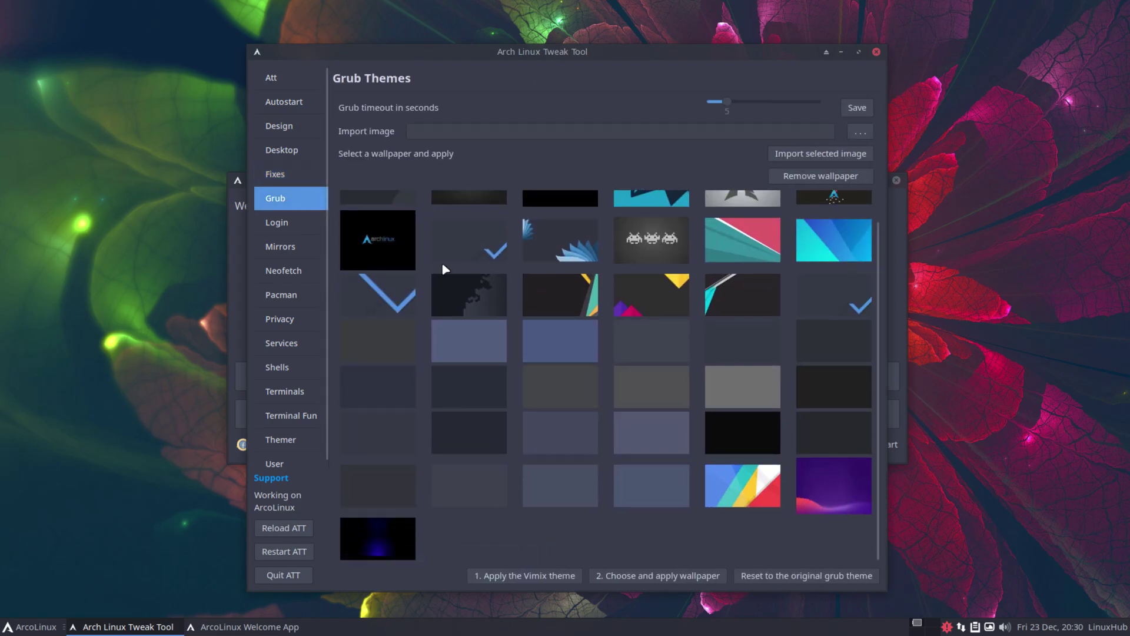
{"action": "left_click", "coordinate": [288, 225]}
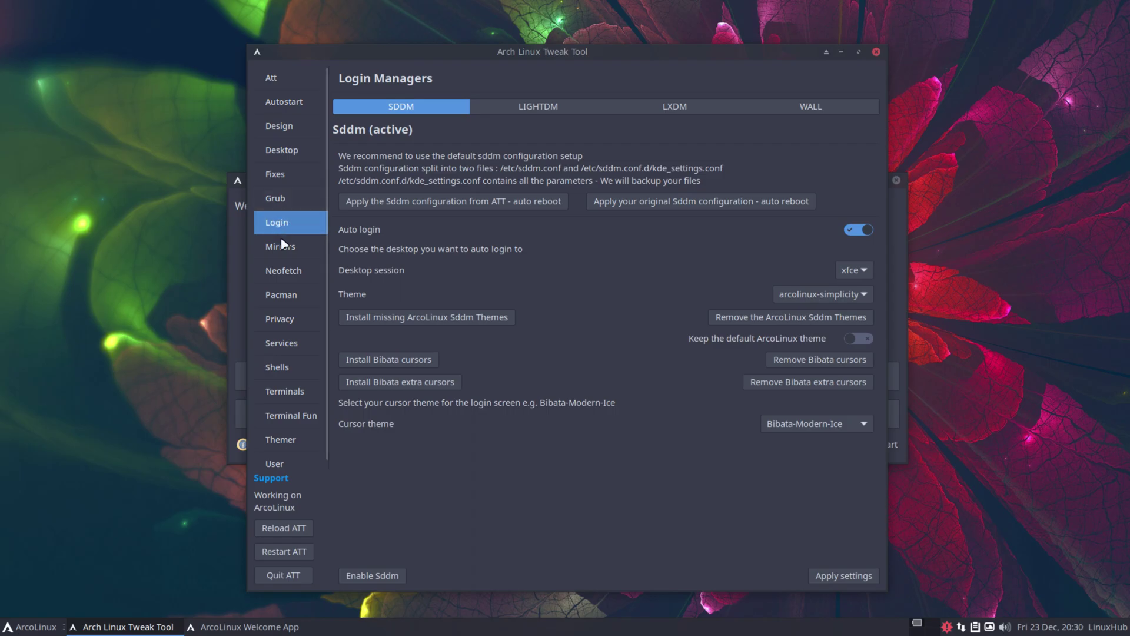
{"action": "left_click", "coordinate": [280, 245]}
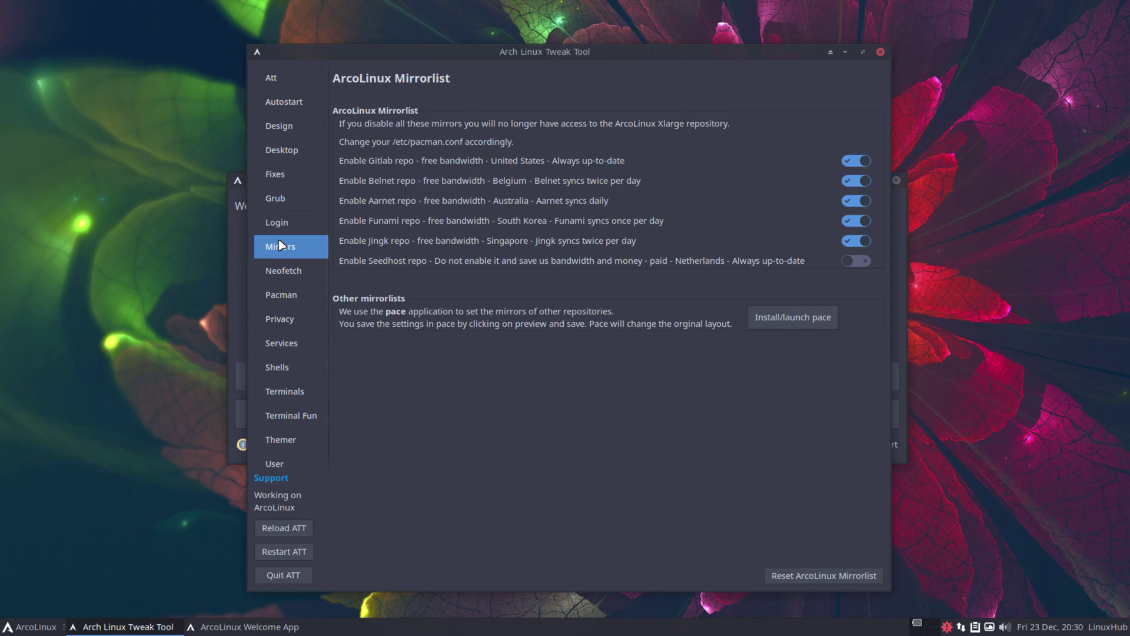
{"action": "left_click", "coordinate": [274, 270]}
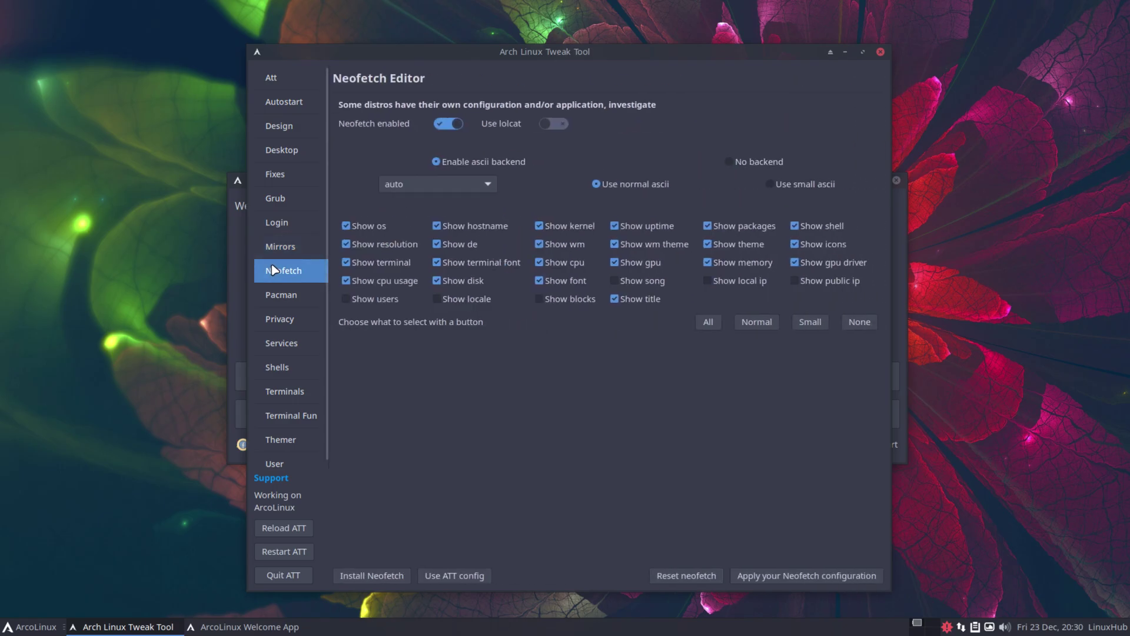
{"action": "left_click", "coordinate": [281, 297]}
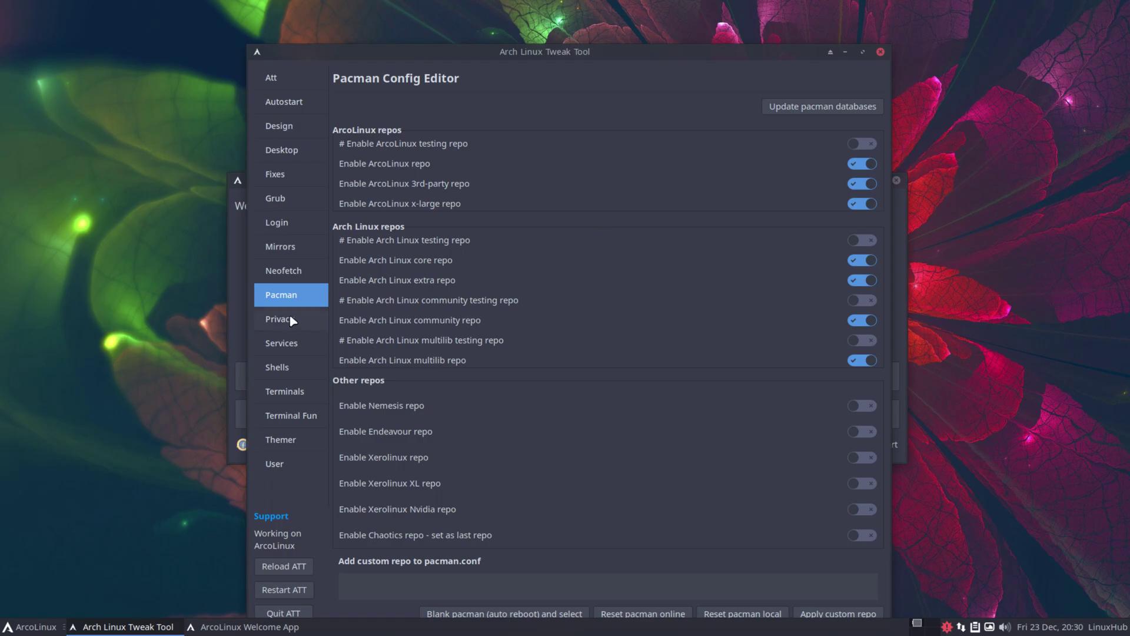
{"action": "left_click", "coordinate": [292, 320]}
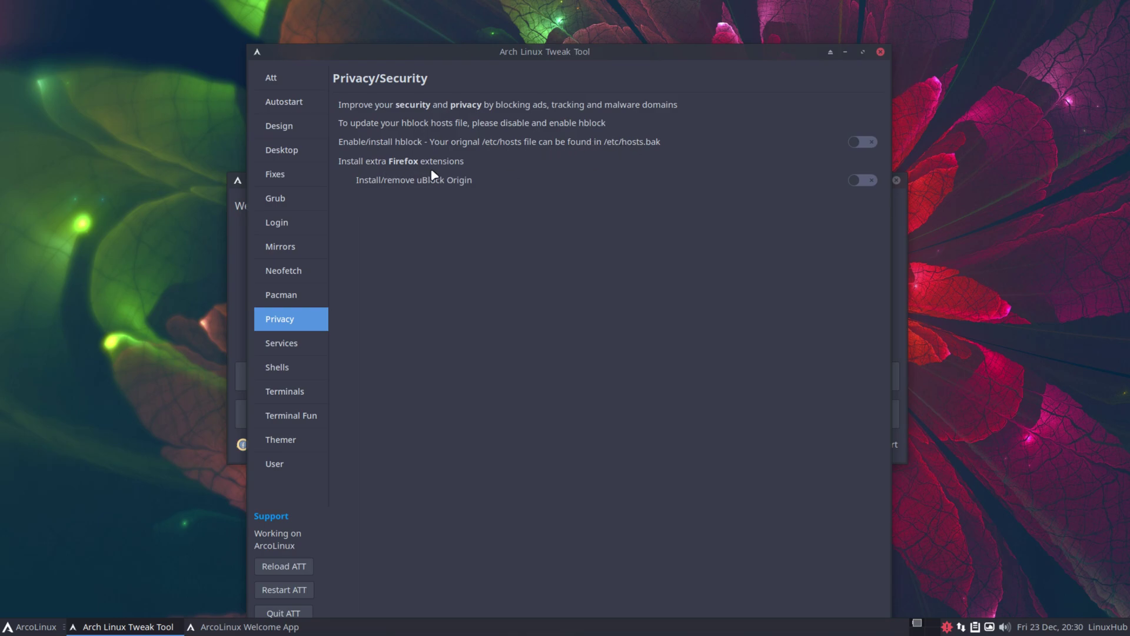
View the Services page's Bluetooth, network, printing and Samba tabs
{"action": "left_click", "coordinate": [281, 347]}
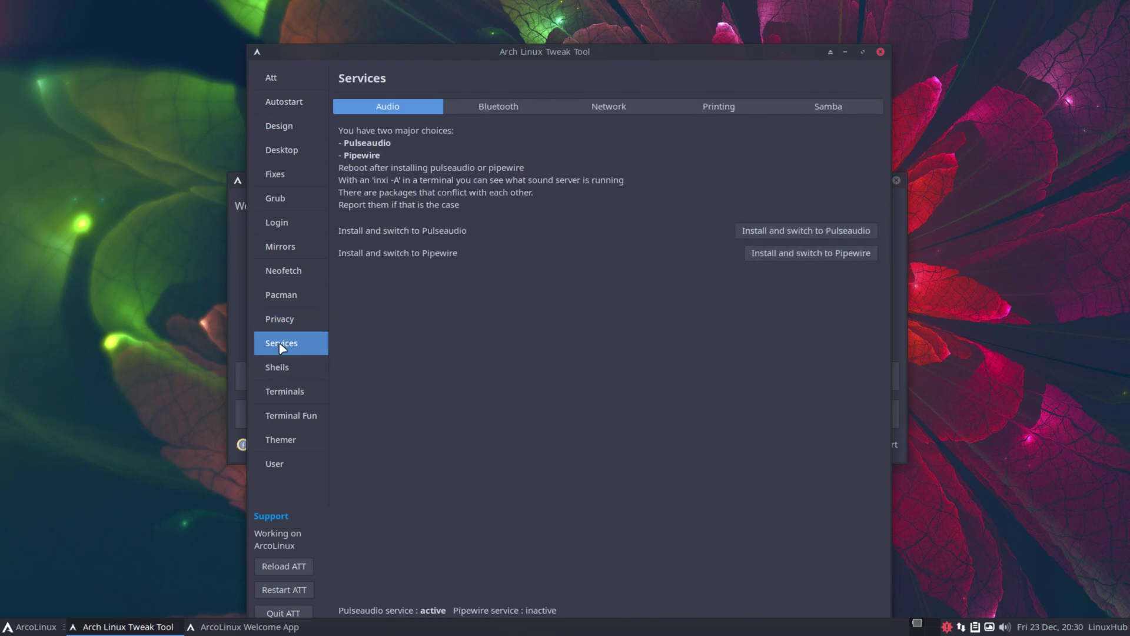
{"action": "left_click", "coordinate": [518, 107]}
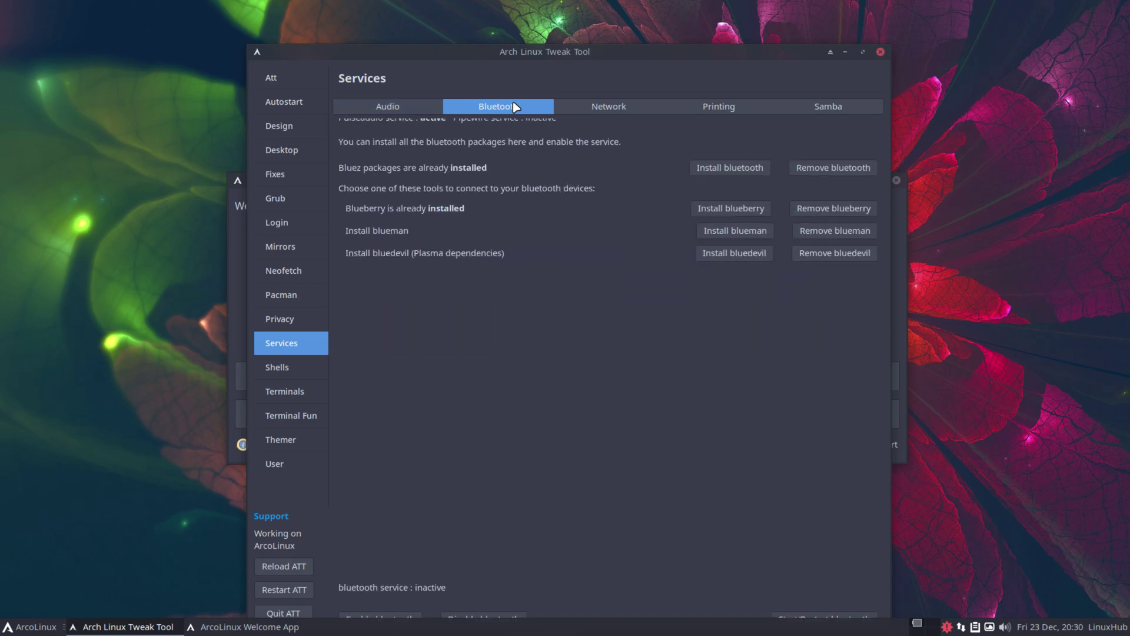
{"action": "left_click", "coordinate": [627, 109]}
{"action": "left_click", "coordinate": [722, 109]}
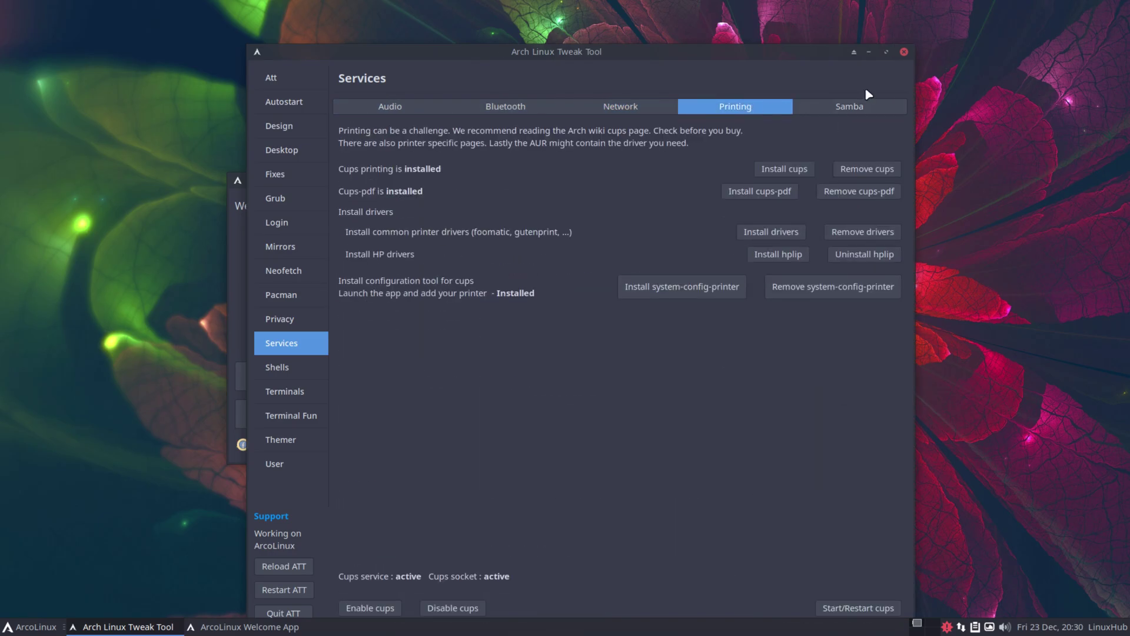
{"action": "left_click", "coordinate": [857, 108]}
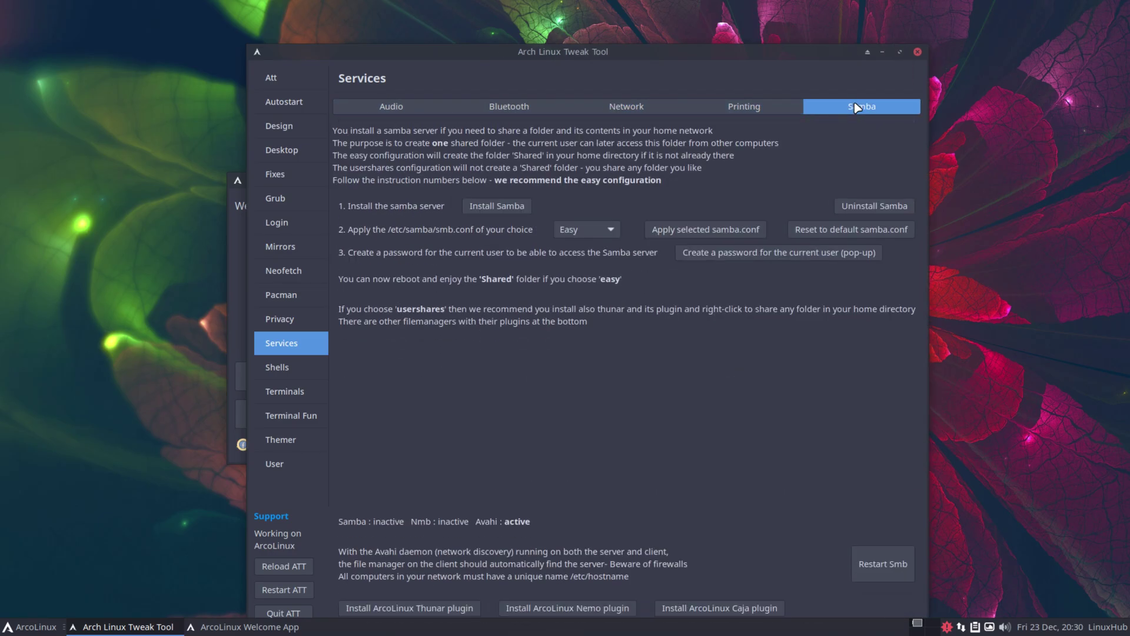
View the Shells page's ZSH, Fish, extra apps and Bash tabs
{"action": "left_click", "coordinate": [278, 369]}
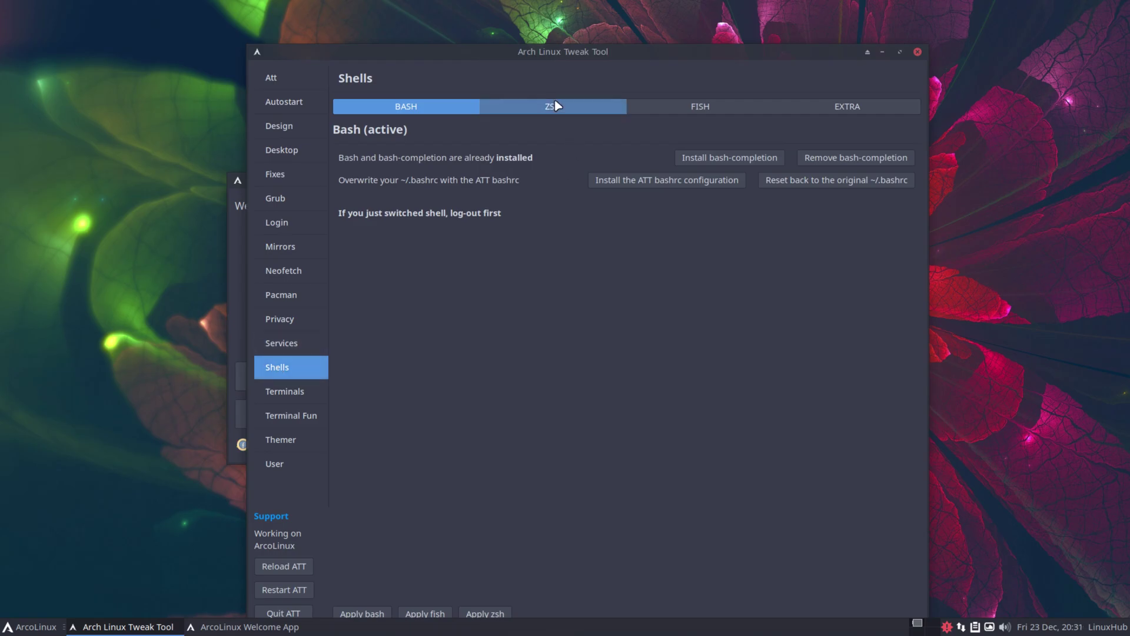
{"action": "left_click", "coordinate": [558, 106]}
{"action": "left_click", "coordinate": [735, 110]}
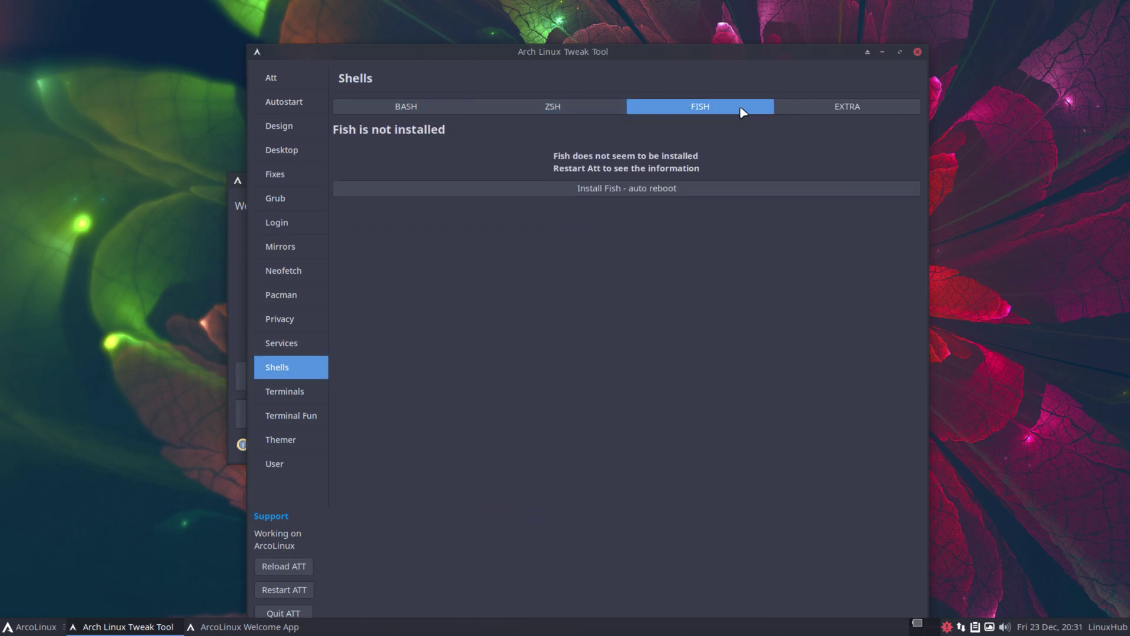
{"action": "left_click", "coordinate": [863, 110]}
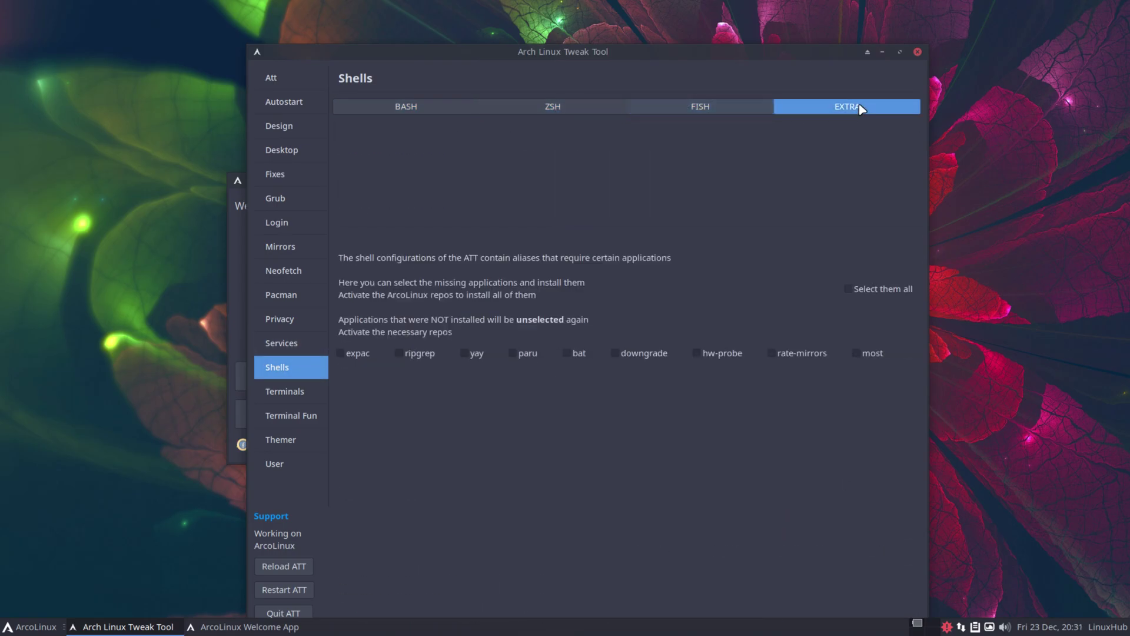
{"action": "left_click", "coordinate": [400, 108]}
View Terminals, Terminal Fun, Themer and User pages, maximize the window, then close the tool
{"action": "left_click", "coordinate": [280, 393]}
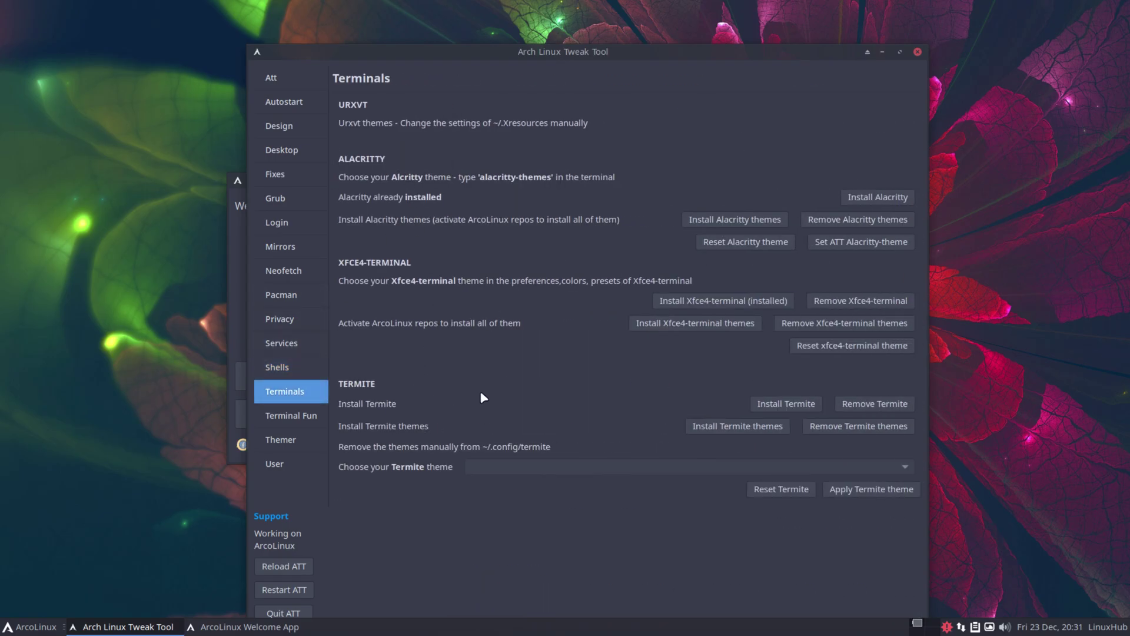
{"action": "left_click", "coordinate": [291, 421]}
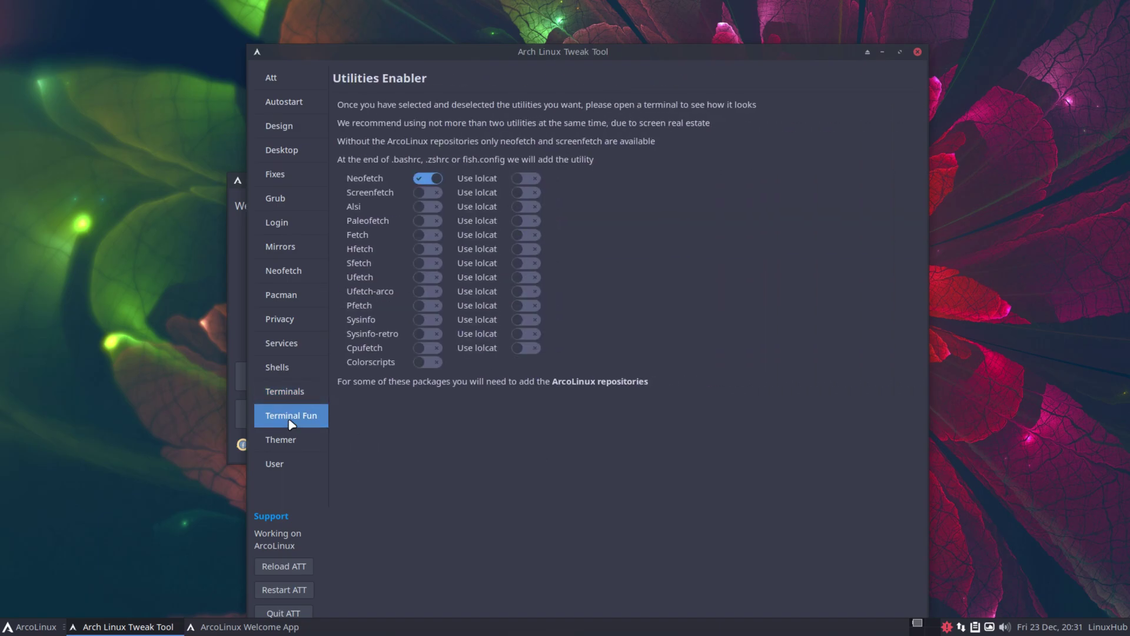
{"action": "left_click", "coordinate": [275, 445]}
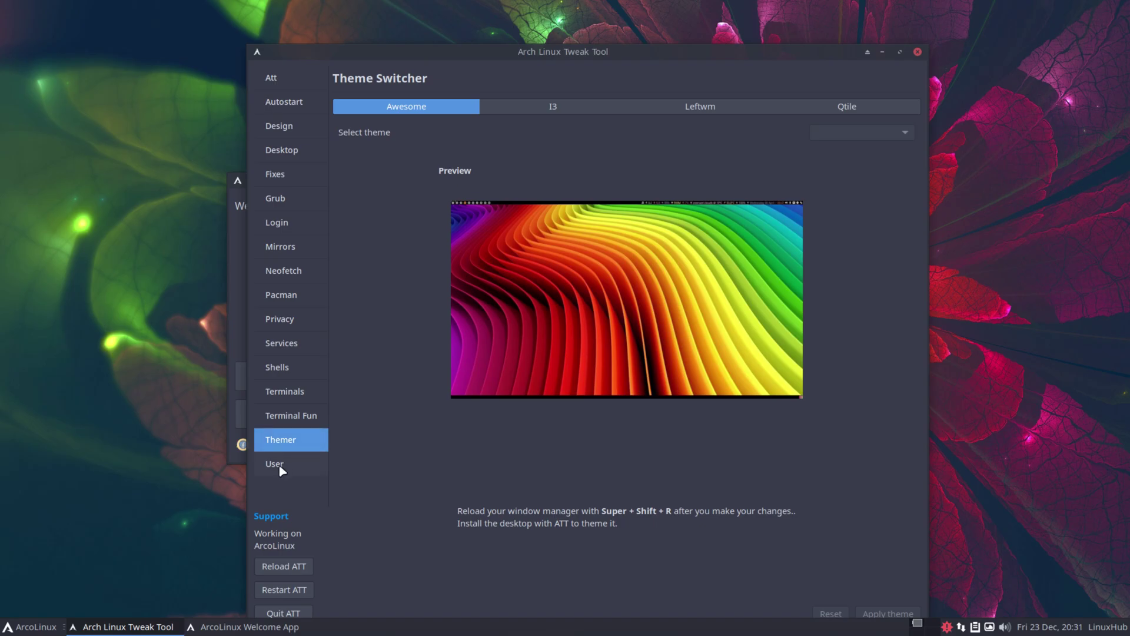
{"action": "left_click", "coordinate": [281, 469]}
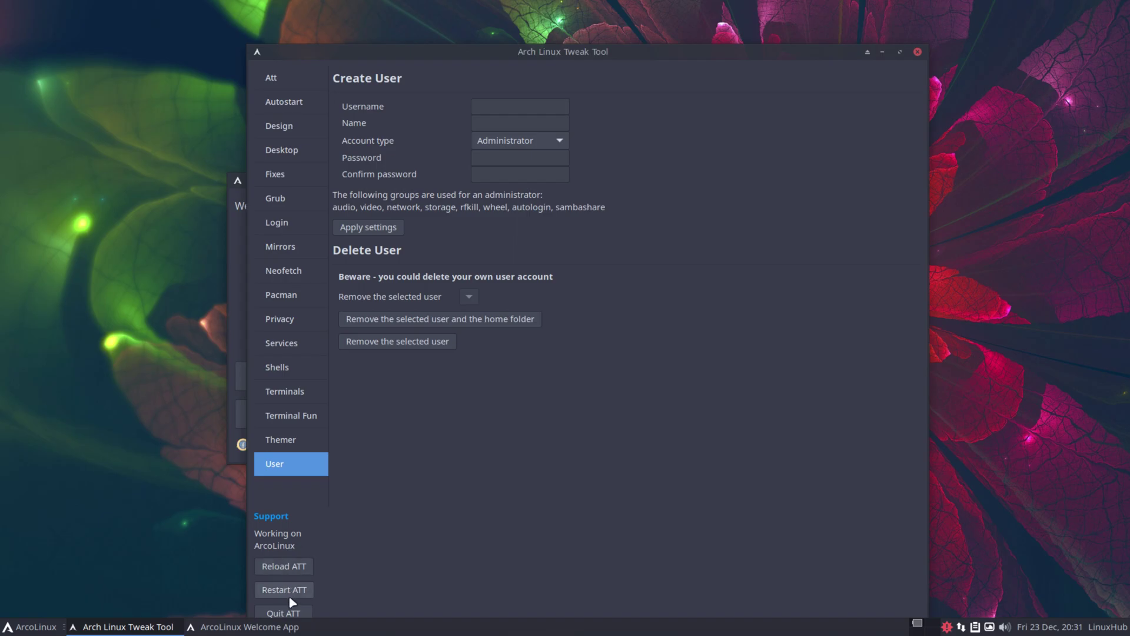
{"action": "left_click_drag", "start_coordinate": [716, 52], "coordinate": [710, 8]}
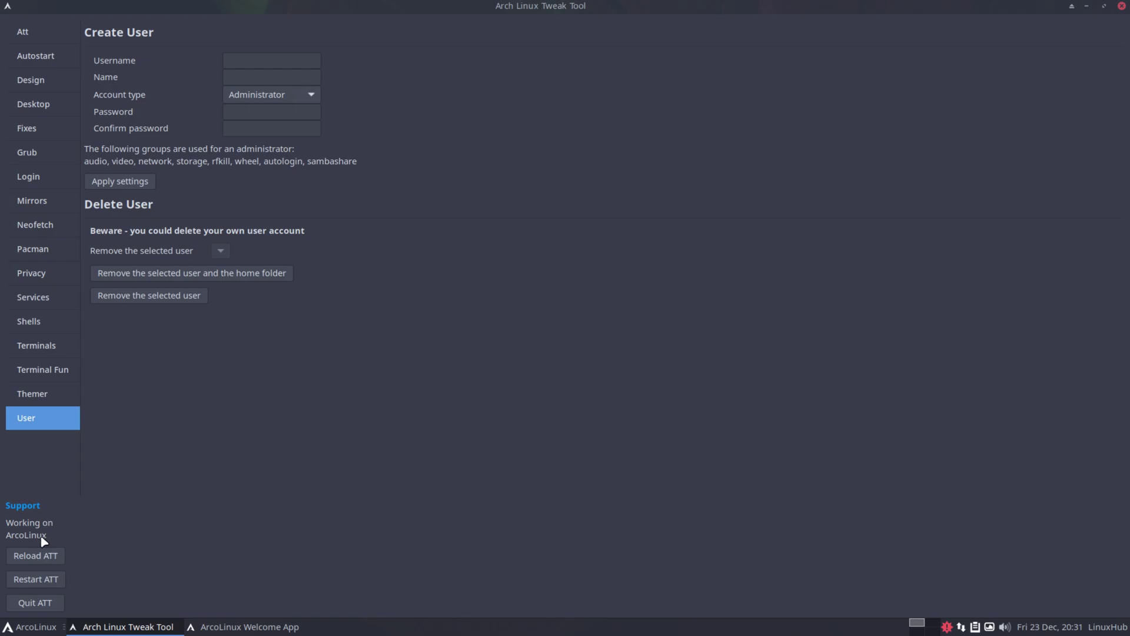
{"action": "left_click", "coordinate": [1122, 6]}
Refresh the Arch Linux mirrors with password authentication, then view and close the 2022 release notes
{"action": "left_click", "coordinate": [790, 333]}
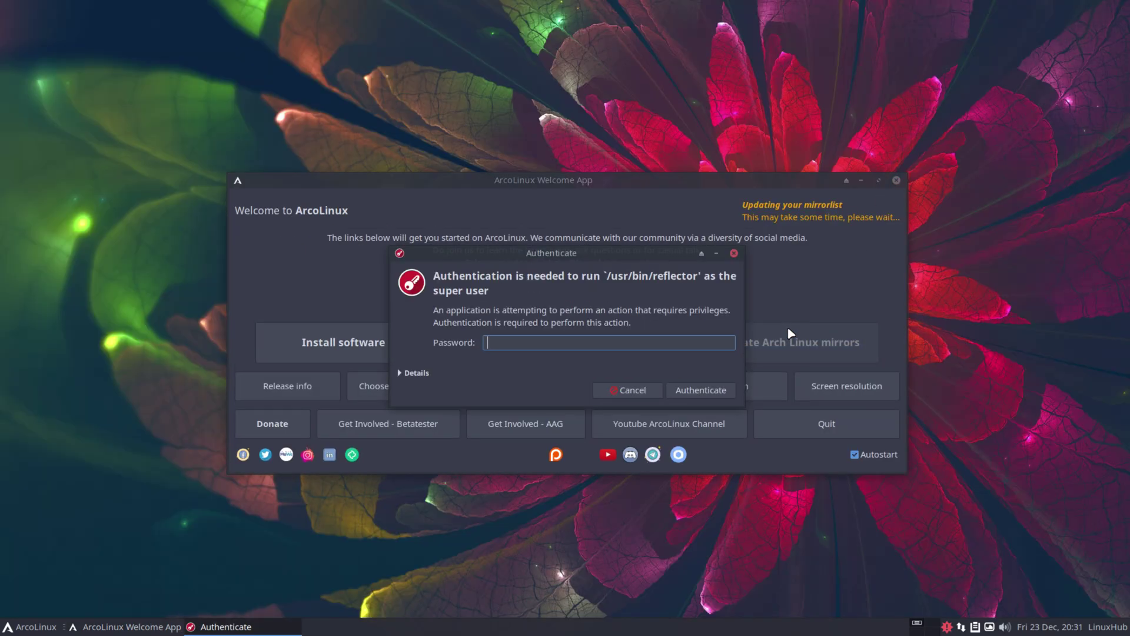
{"action": "key", "text": "Return"}
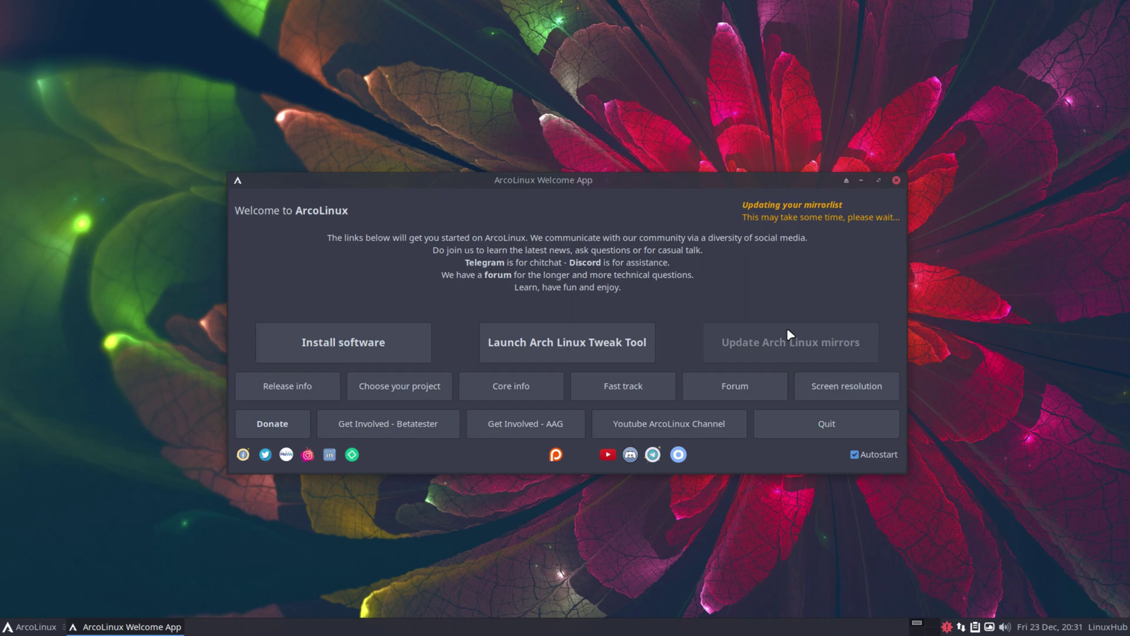
{"action": "left_click", "coordinate": [299, 387]}
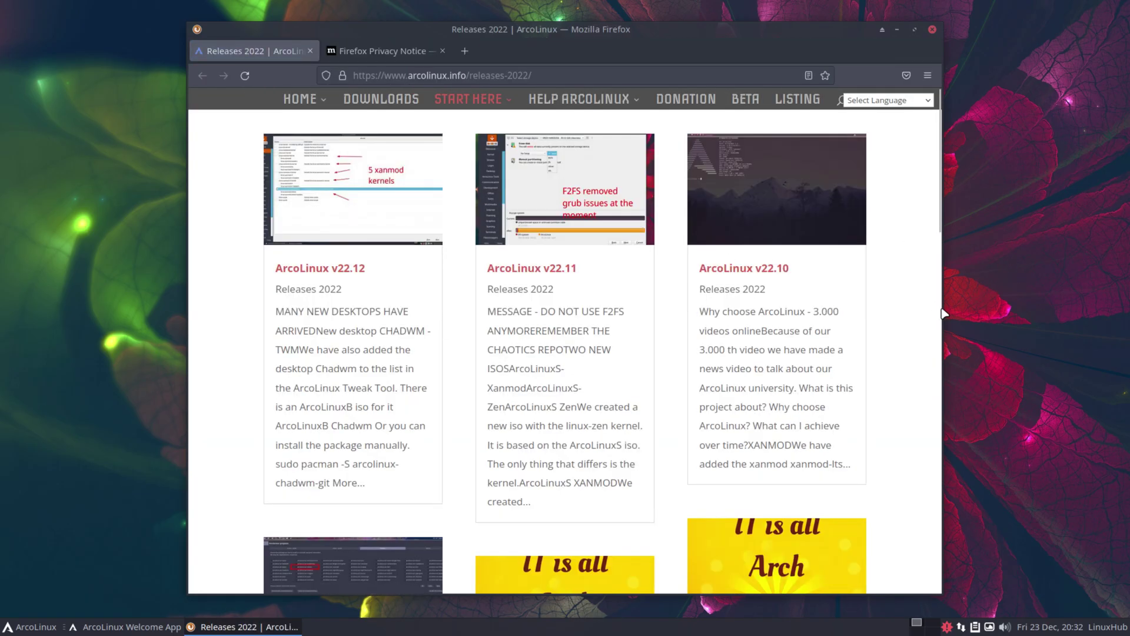
{"action": "scroll", "coordinate": [922, 323], "scroll_direction": "down", "scroll_amount": 20}
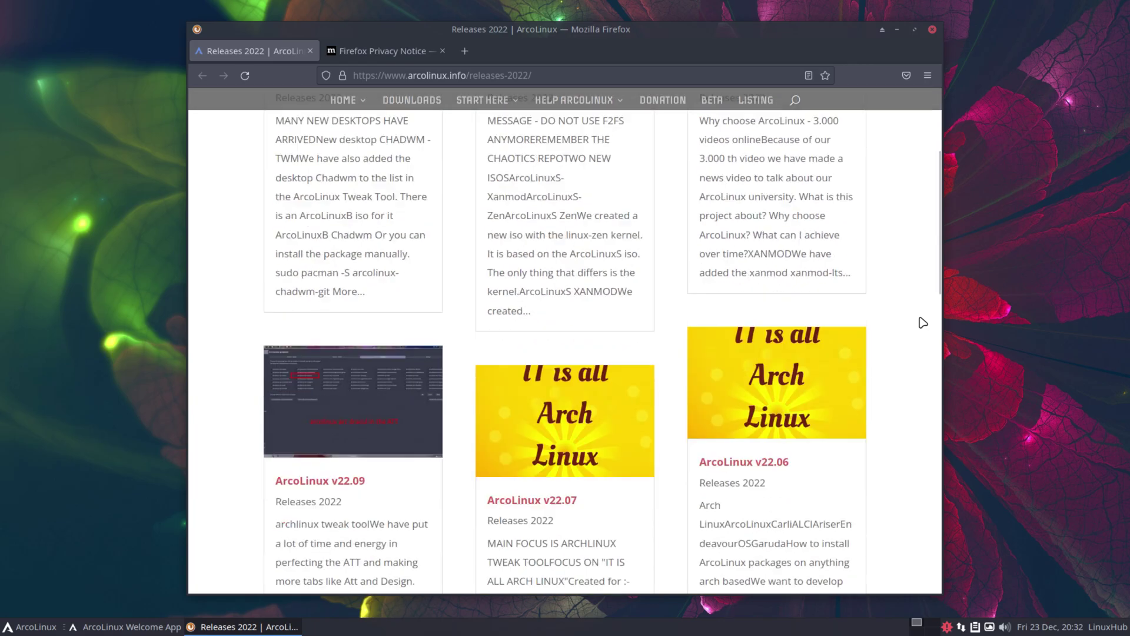
{"action": "left_click", "coordinate": [932, 30]}
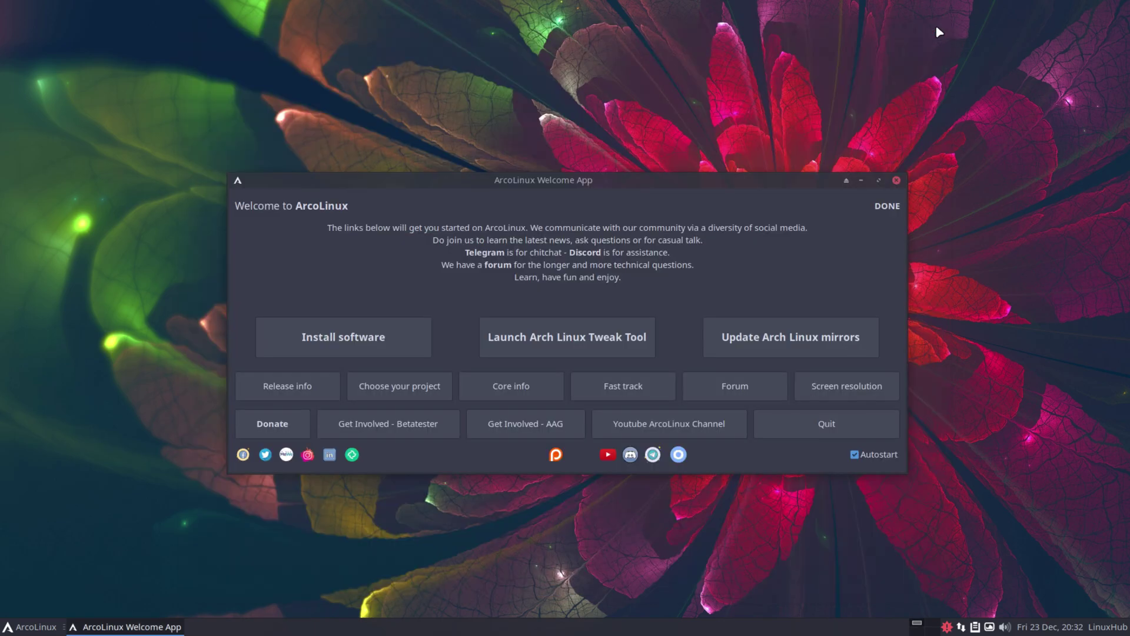
View the ArcoLinux project site and the editions page in Firefox, closing each
{"action": "left_click", "coordinate": [419, 392]}
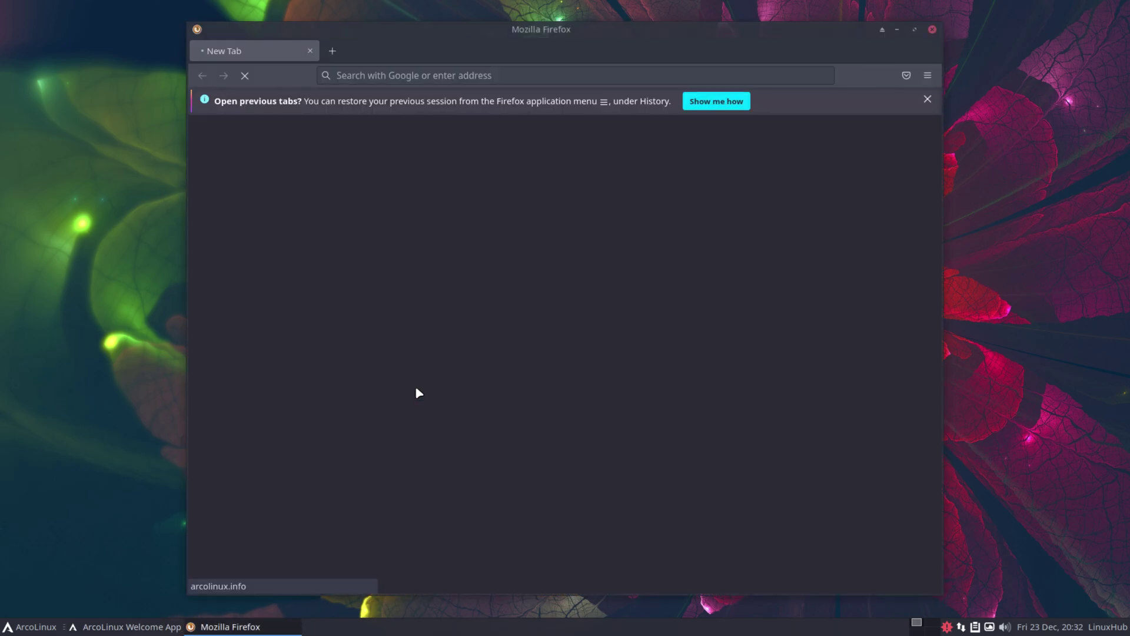
{"action": "left_click", "coordinate": [928, 98]}
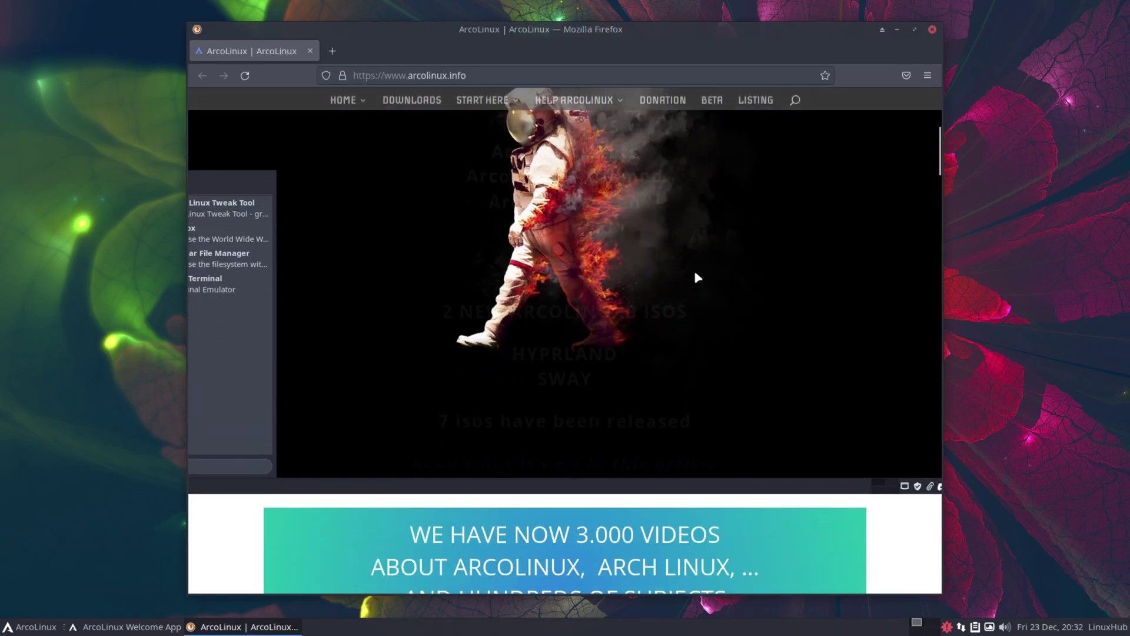
{"action": "scroll", "coordinate": [696, 274], "scroll_direction": "down", "scroll_amount": 10}
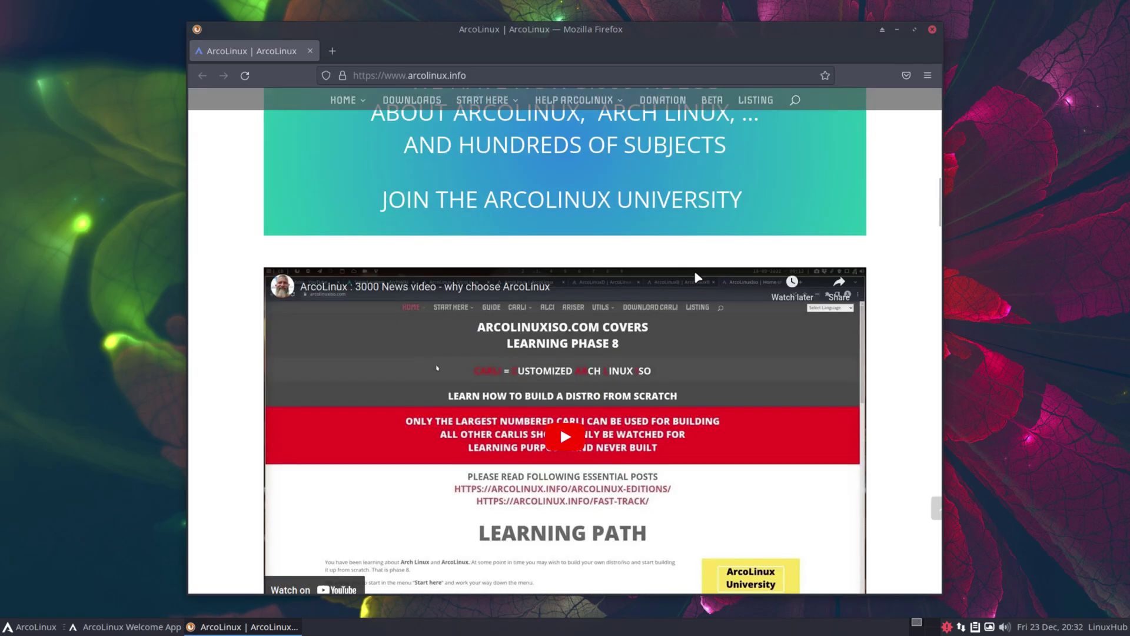
{"action": "left_click", "coordinate": [933, 30]}
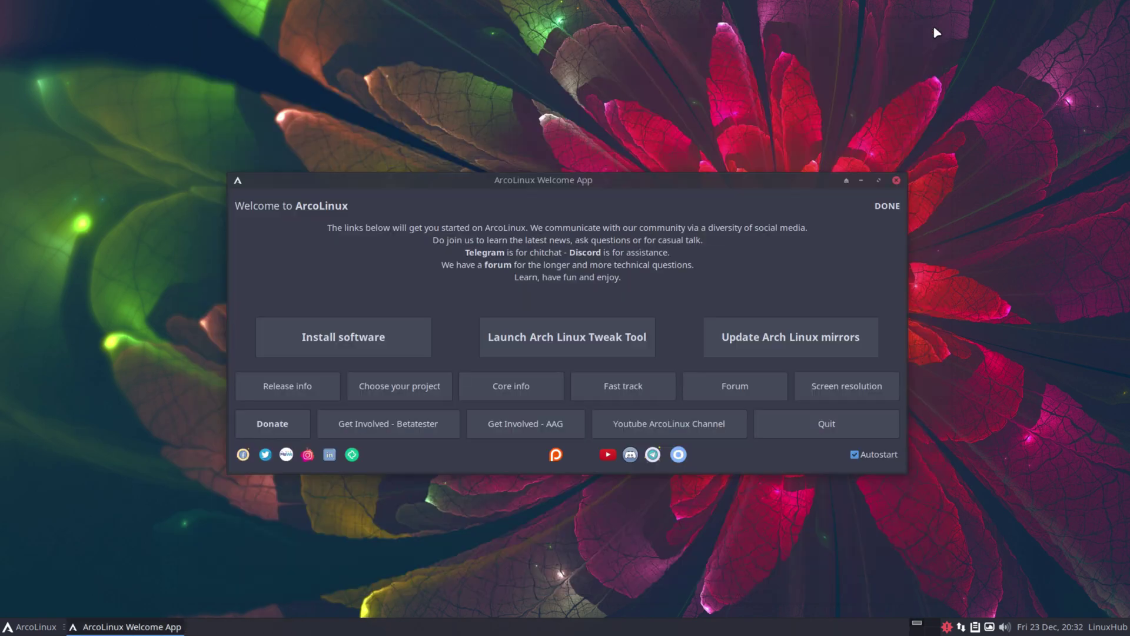
{"action": "left_click", "coordinate": [528, 391]}
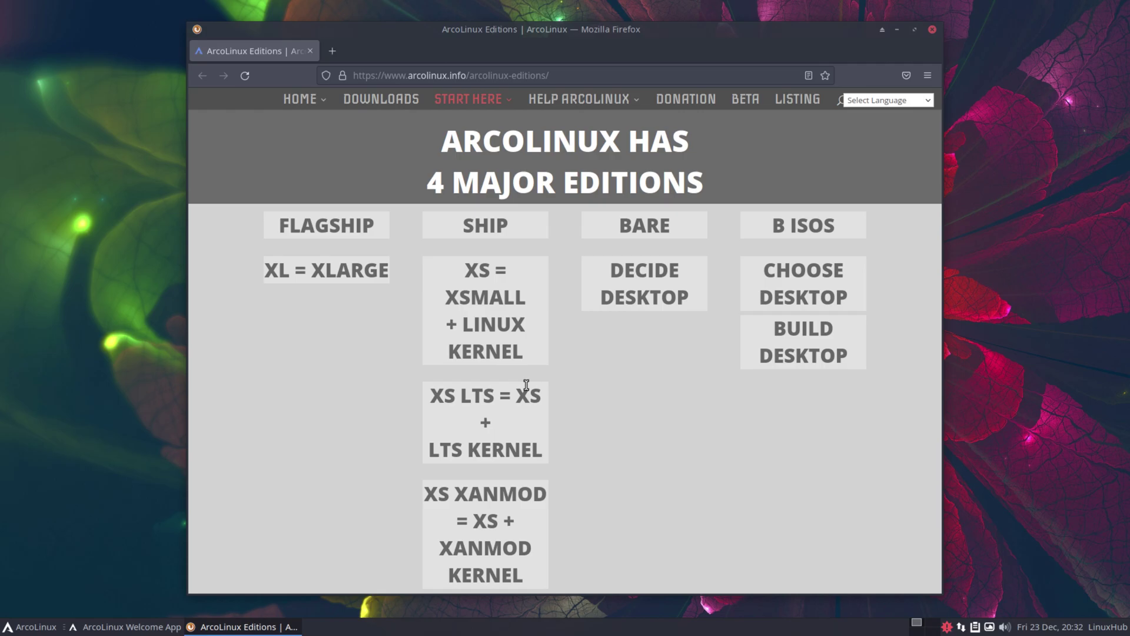
{"action": "left_click", "coordinate": [933, 30]}
Scroll through the fast-track guide and the forum in Firefox, closing each
{"action": "left_click", "coordinate": [608, 388]}
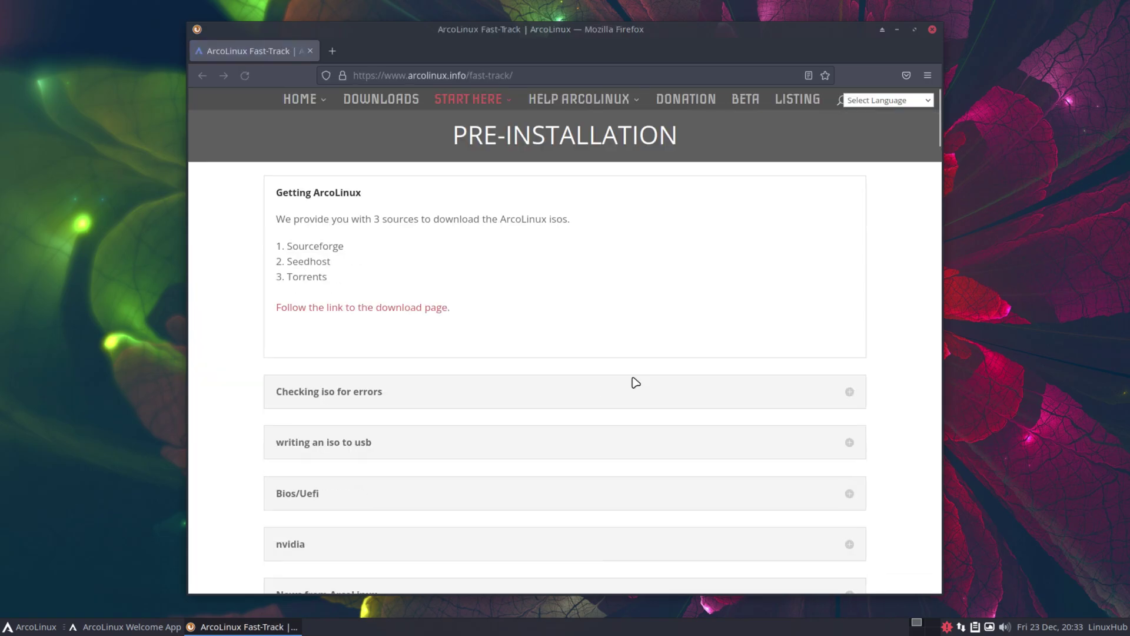
{"action": "scroll", "coordinate": [856, 297], "scroll_direction": "down", "scroll_amount": 20}
{"action": "scroll", "coordinate": [862, 297], "scroll_direction": "down", "scroll_amount": 15}
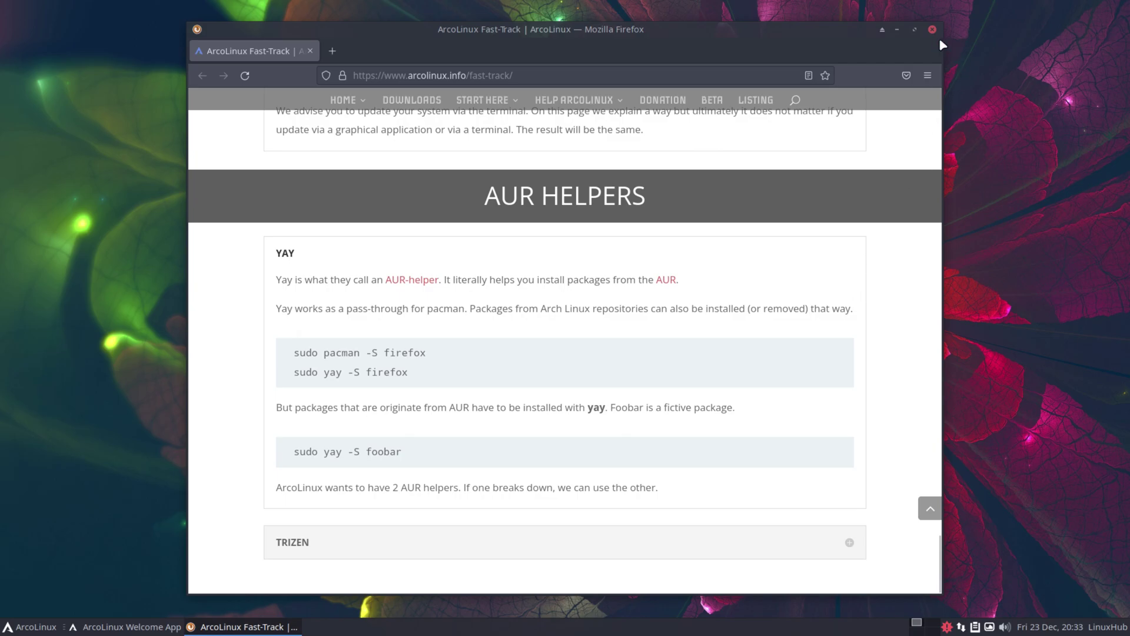
{"action": "left_click", "coordinate": [932, 29]}
{"action": "left_click", "coordinate": [737, 384]}
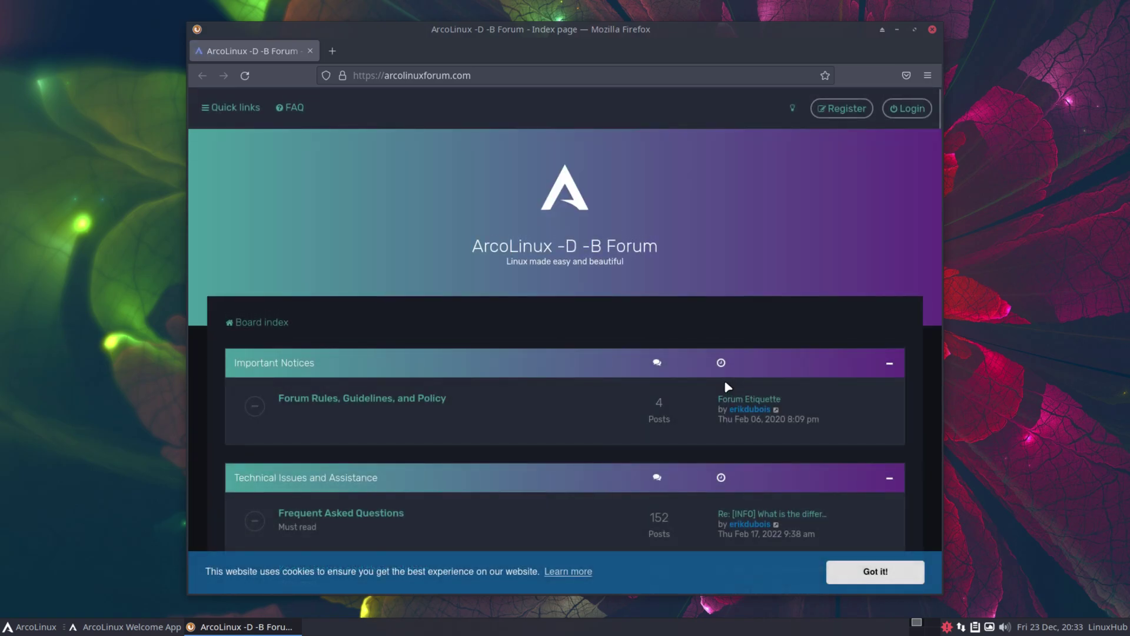
{"action": "scroll", "coordinate": [701, 386], "scroll_direction": "down", "scroll_amount": 20}
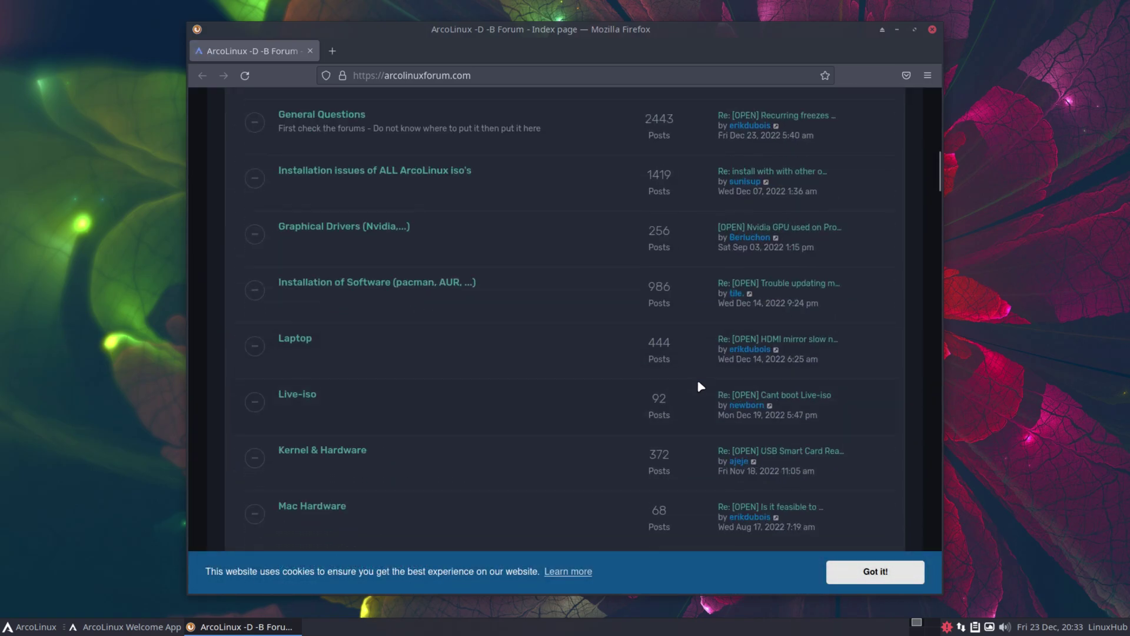
{"action": "scroll", "coordinate": [699, 386], "scroll_direction": "down", "scroll_amount": 20}
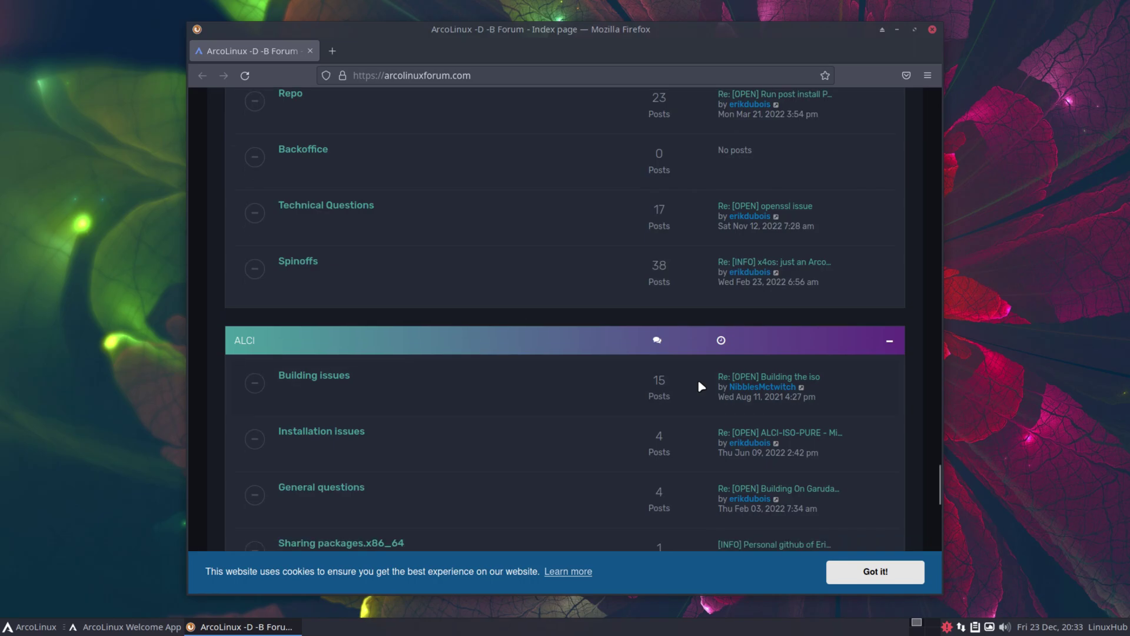
{"action": "left_click", "coordinate": [932, 29]}
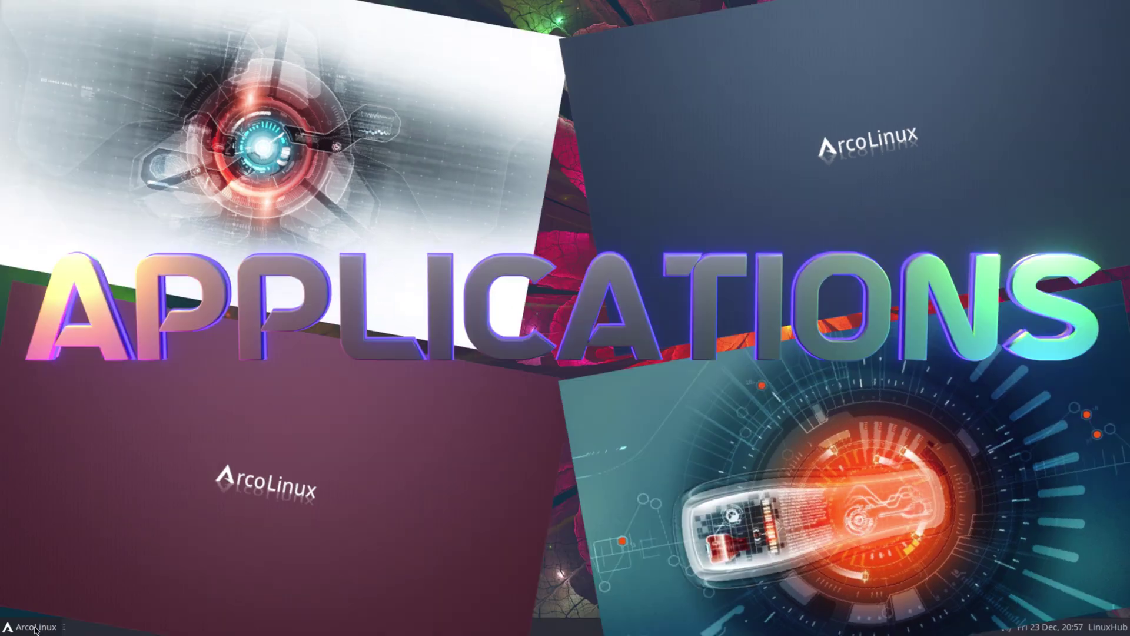
Scroll through All Applications in the Whisker menu, then show the Accessories category
{"action": "left_click", "coordinate": [36, 627]}
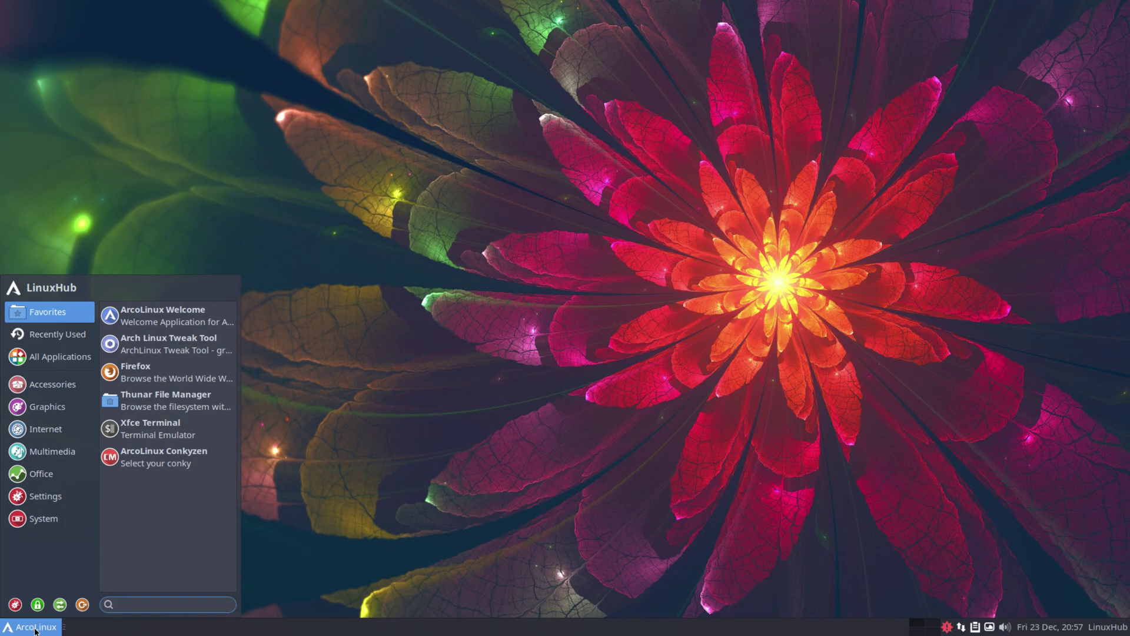
{"action": "left_click", "coordinate": [65, 357]}
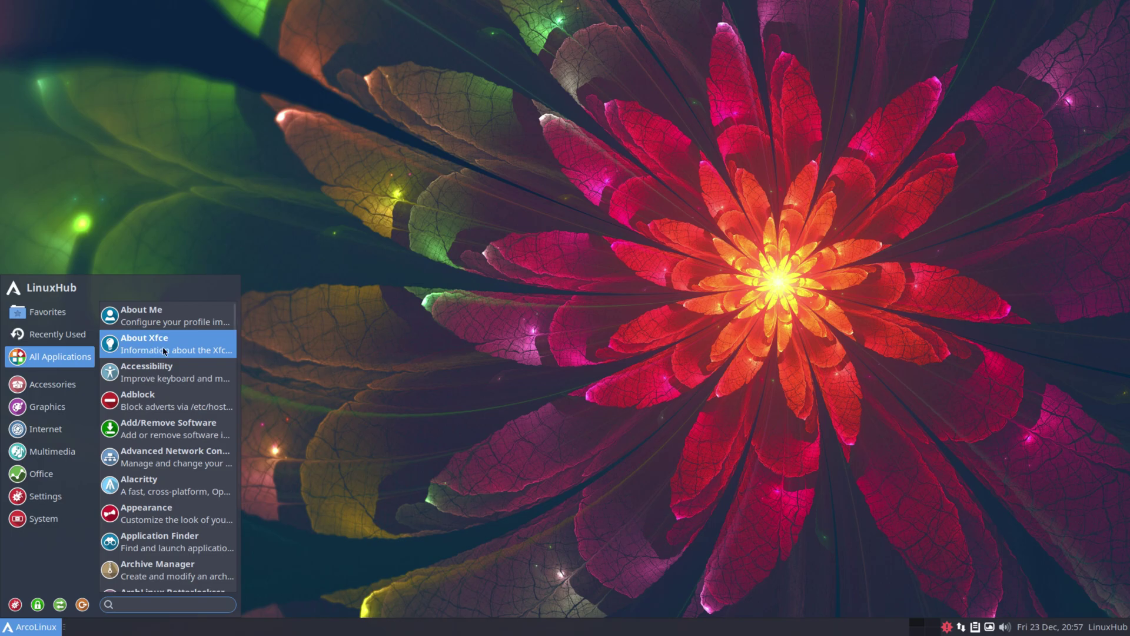
{"action": "scroll", "coordinate": [190, 468], "scroll_direction": "down", "scroll_amount": 3}
{"action": "scroll", "coordinate": [190, 468], "scroll_direction": "down", "scroll_amount": 2}
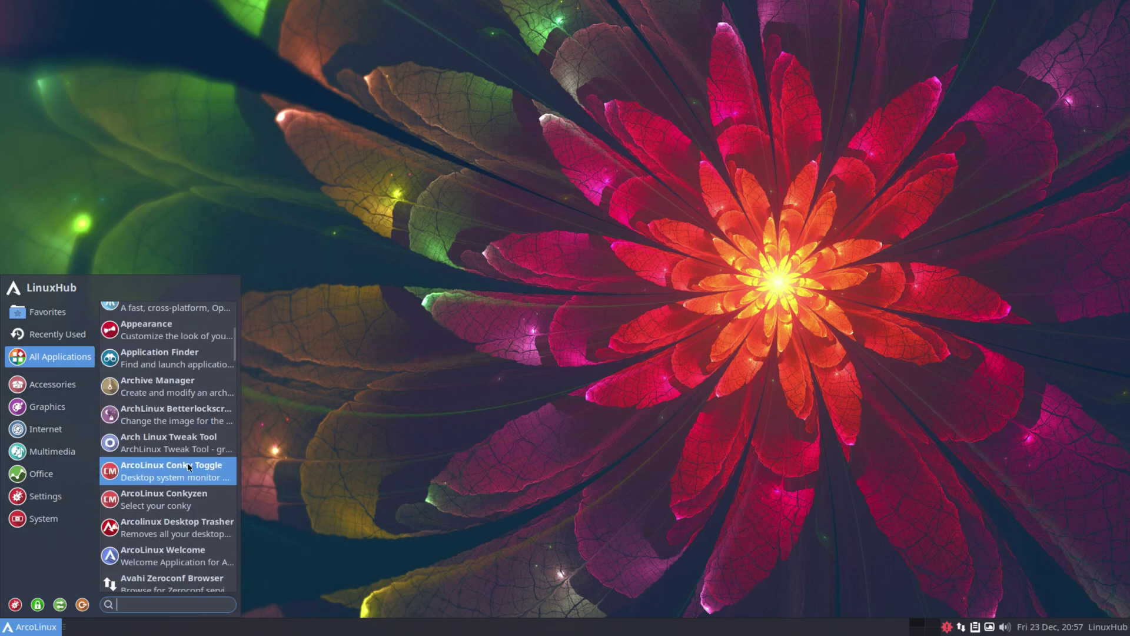
{"action": "scroll", "coordinate": [185, 453], "scroll_direction": "down", "scroll_amount": 10}
{"action": "scroll", "coordinate": [184, 441], "scroll_direction": "down", "scroll_amount": 20}
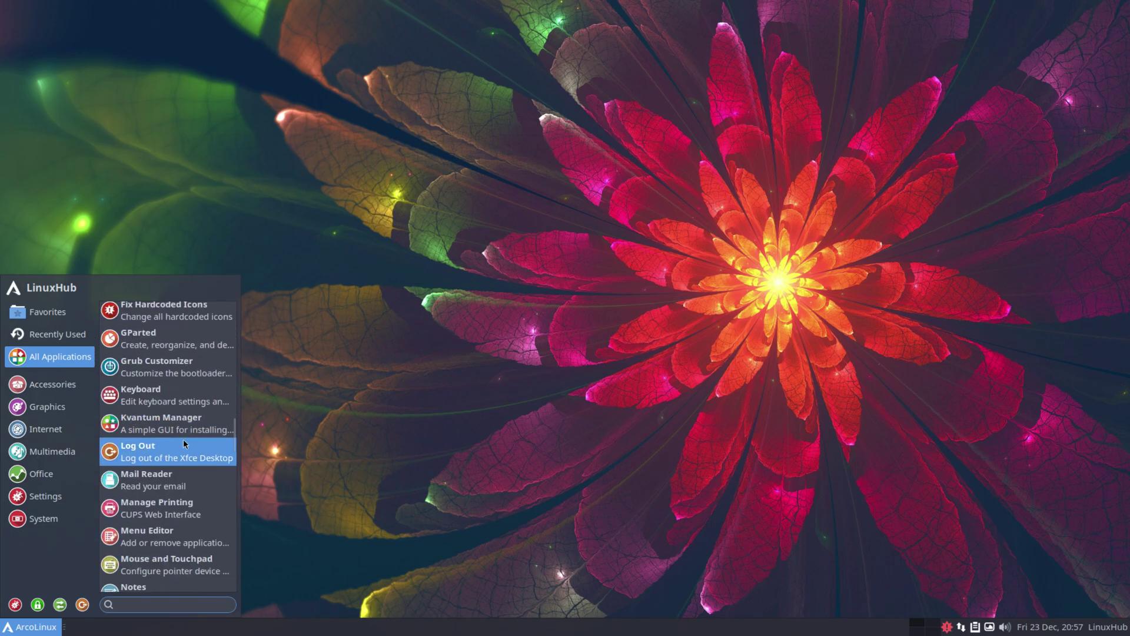
{"action": "scroll", "coordinate": [185, 443], "scroll_direction": "down", "scroll_amount": 2}
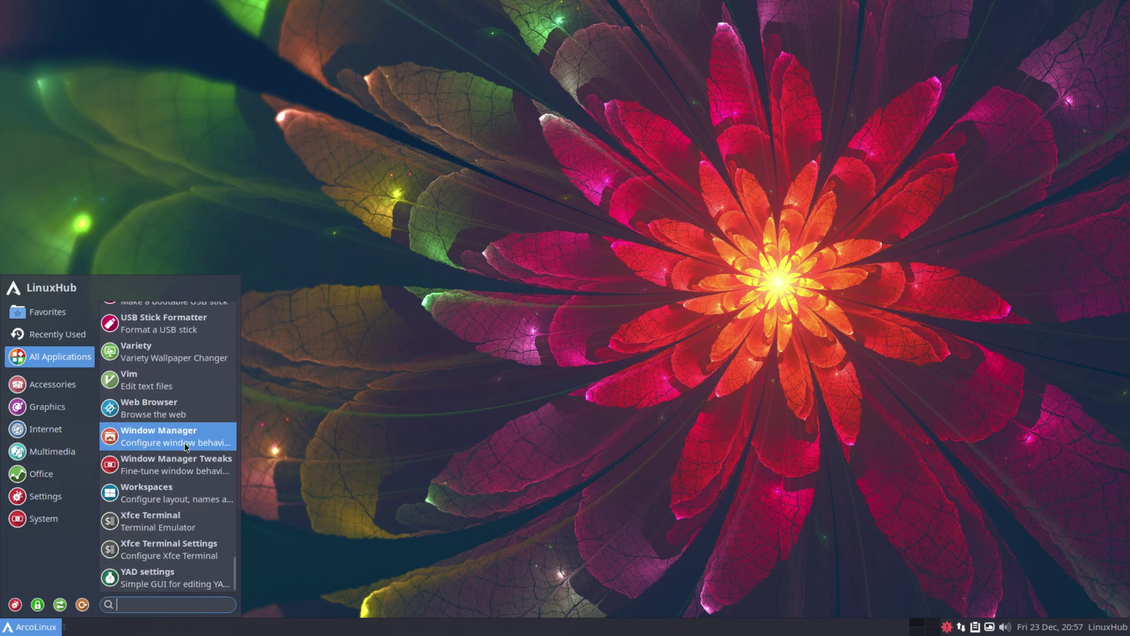
{"action": "left_click", "coordinate": [41, 389]}
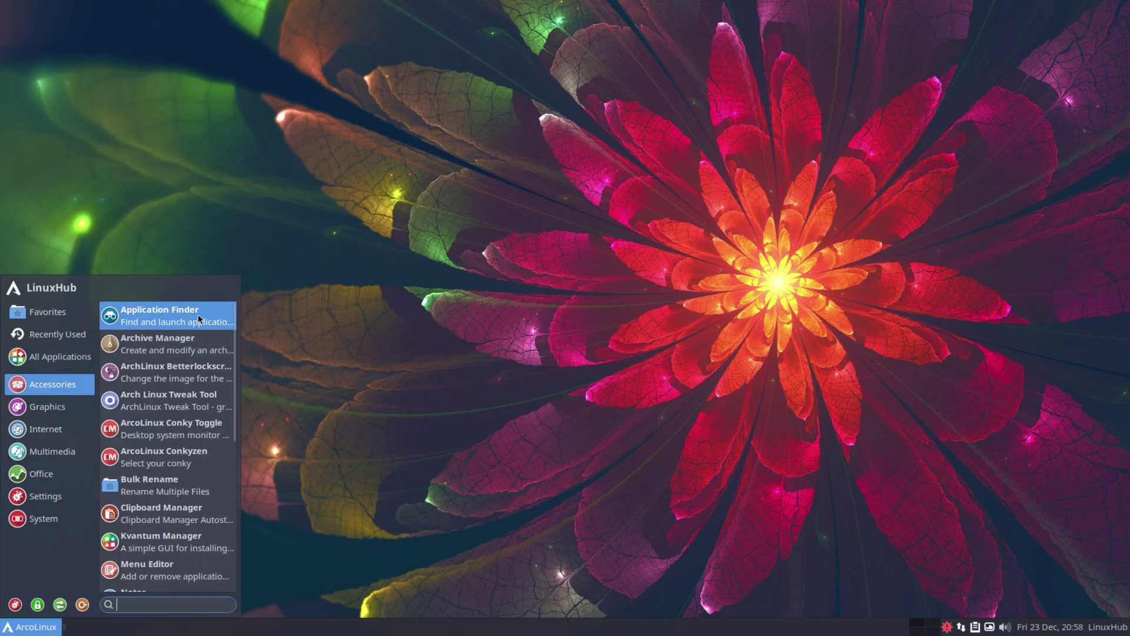
Launch and close Application Finder, then reopen the menu on Accessories
{"action": "left_click", "coordinate": [198, 314]}
{"action": "scroll", "coordinate": [643, 303], "scroll_direction": "down", "scroll_amount": 2}
{"action": "scroll", "coordinate": [645, 305], "scroll_direction": "up", "scroll_amount": 2}
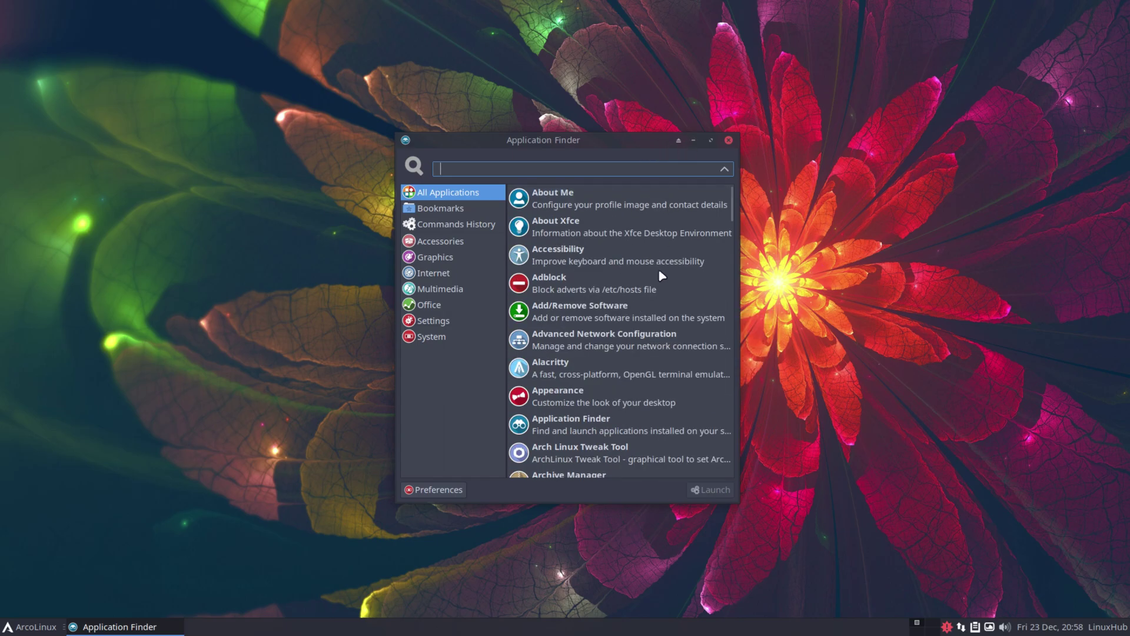
{"action": "left_click", "coordinate": [729, 141]}
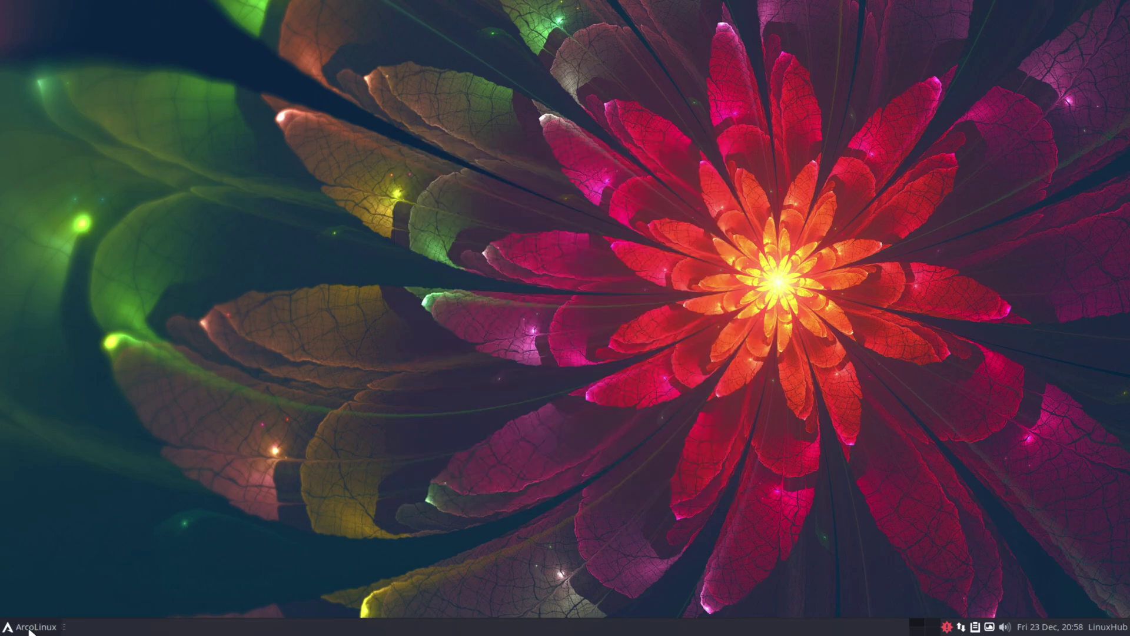
{"action": "left_click", "coordinate": [30, 627]}
{"action": "left_click", "coordinate": [56, 384]}
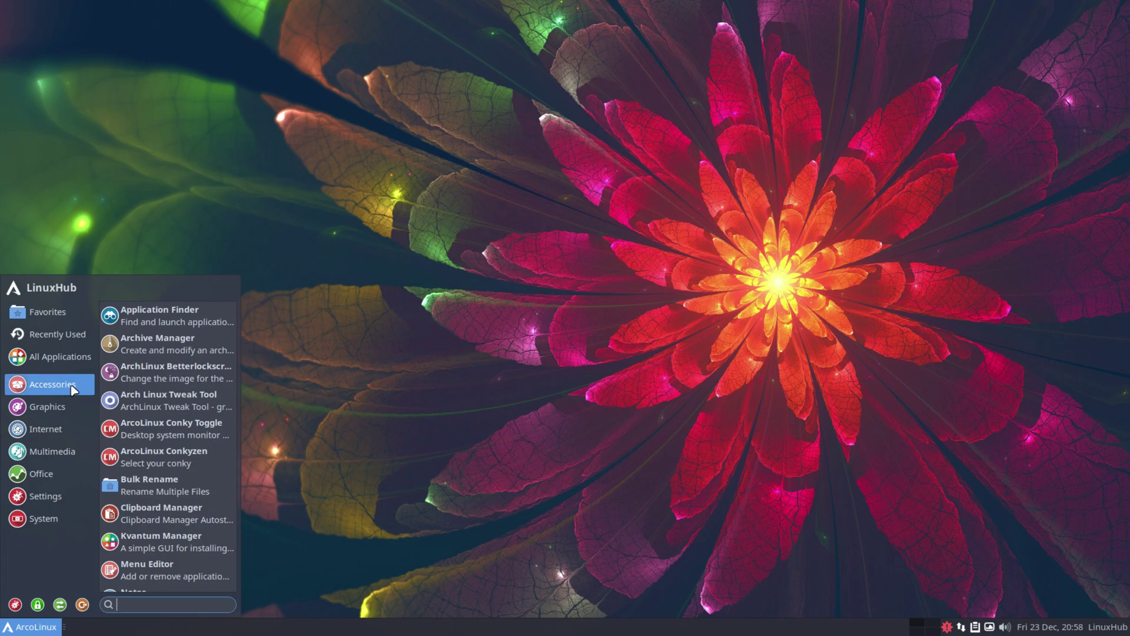
Launch Archive Manager, view its version information, then close it
{"action": "left_click", "coordinate": [183, 344]}
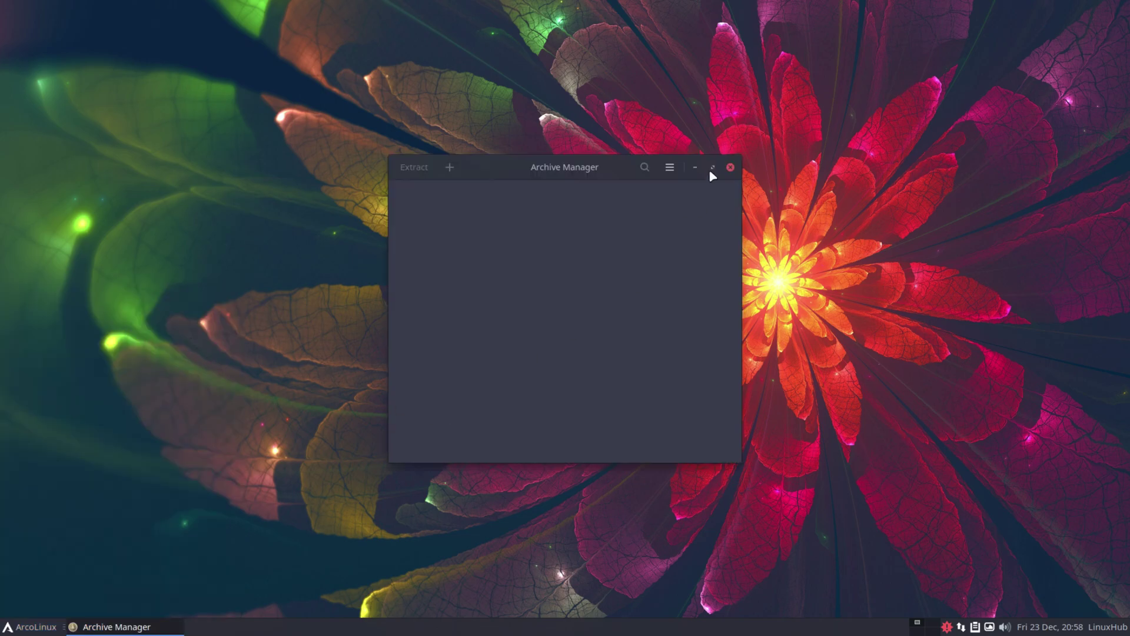
{"action": "left_click", "coordinate": [669, 168]}
{"action": "left_click", "coordinate": [657, 367]}
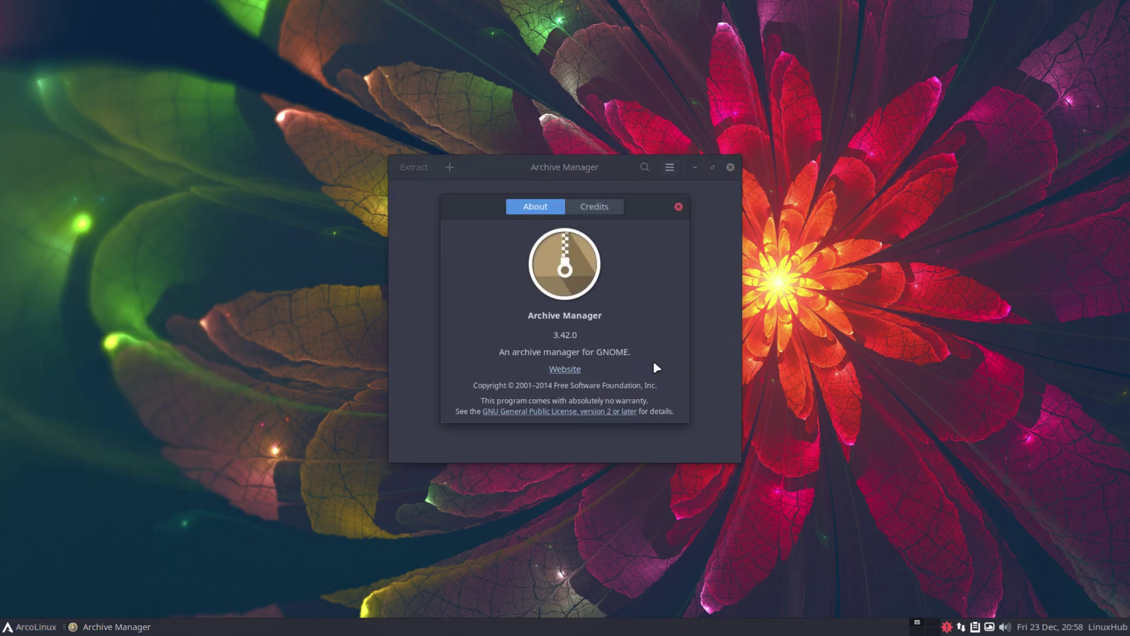
{"action": "left_click", "coordinate": [679, 207]}
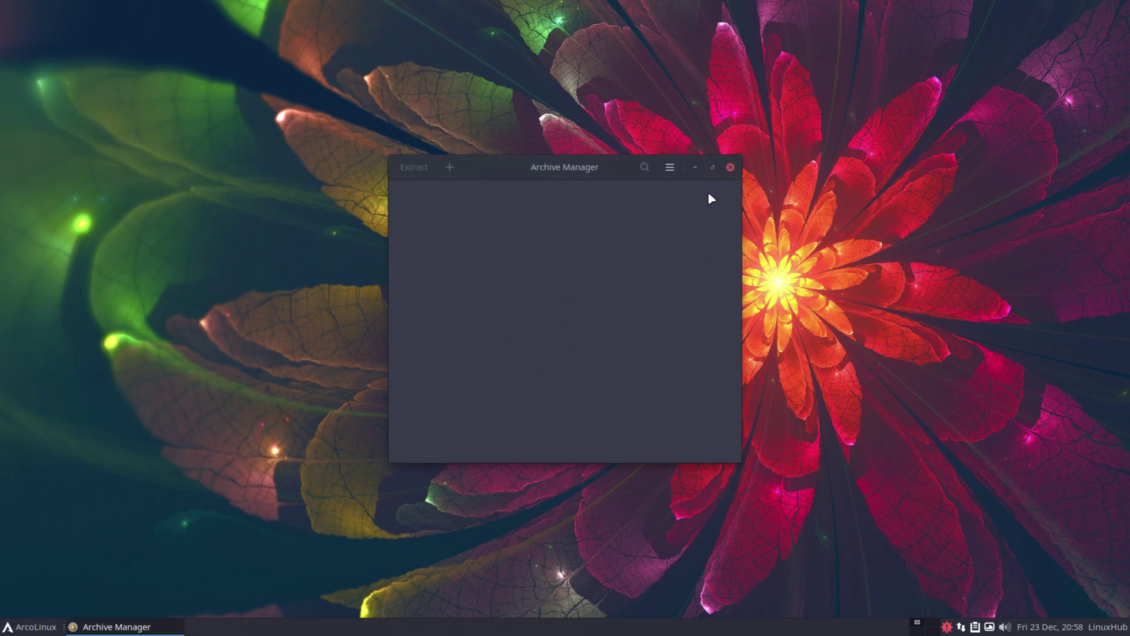
{"action": "left_click", "coordinate": [730, 170]}
Launch Bulk Rename from the application menu and close it again
{"action": "left_click", "coordinate": [32, 626]}
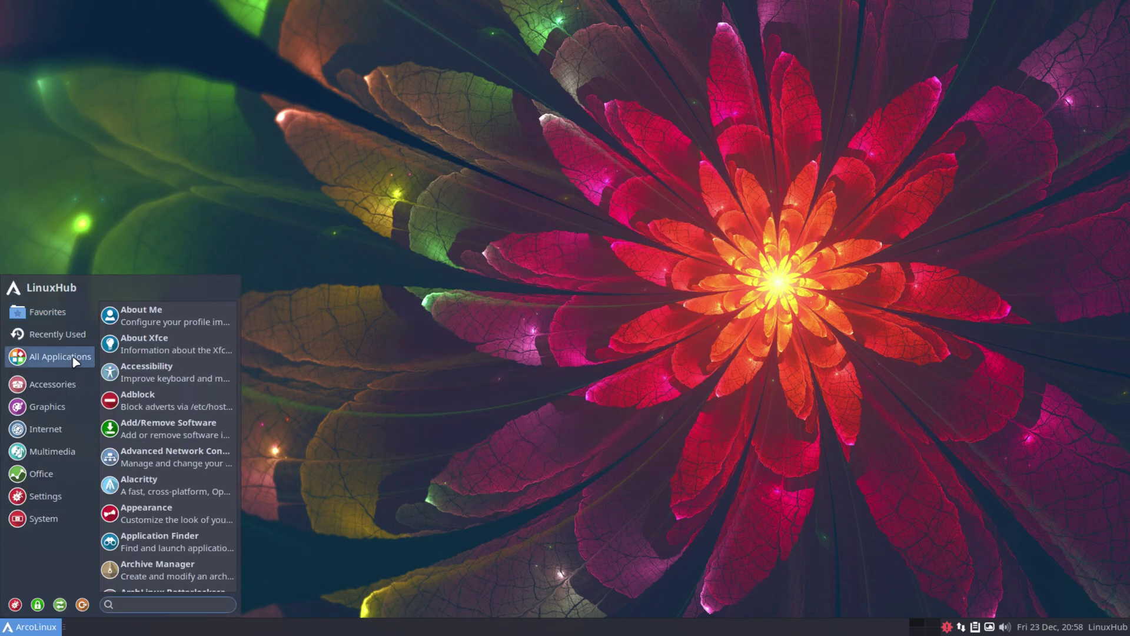
{"action": "mouse_move", "coordinate": [57, 386]}
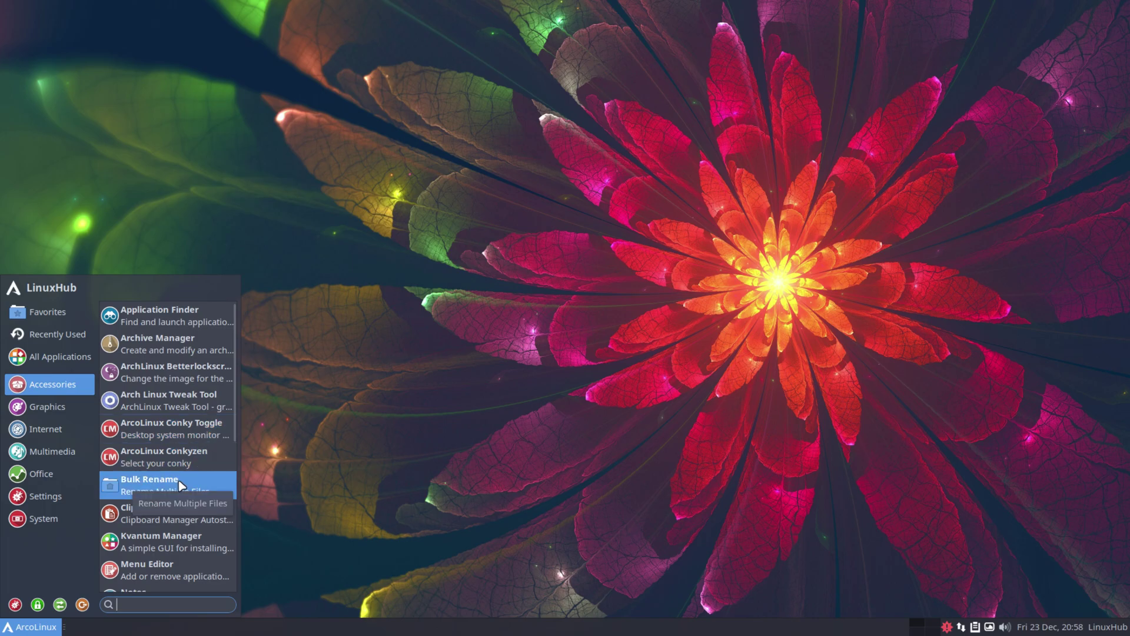
{"action": "left_click", "coordinate": [181, 485]}
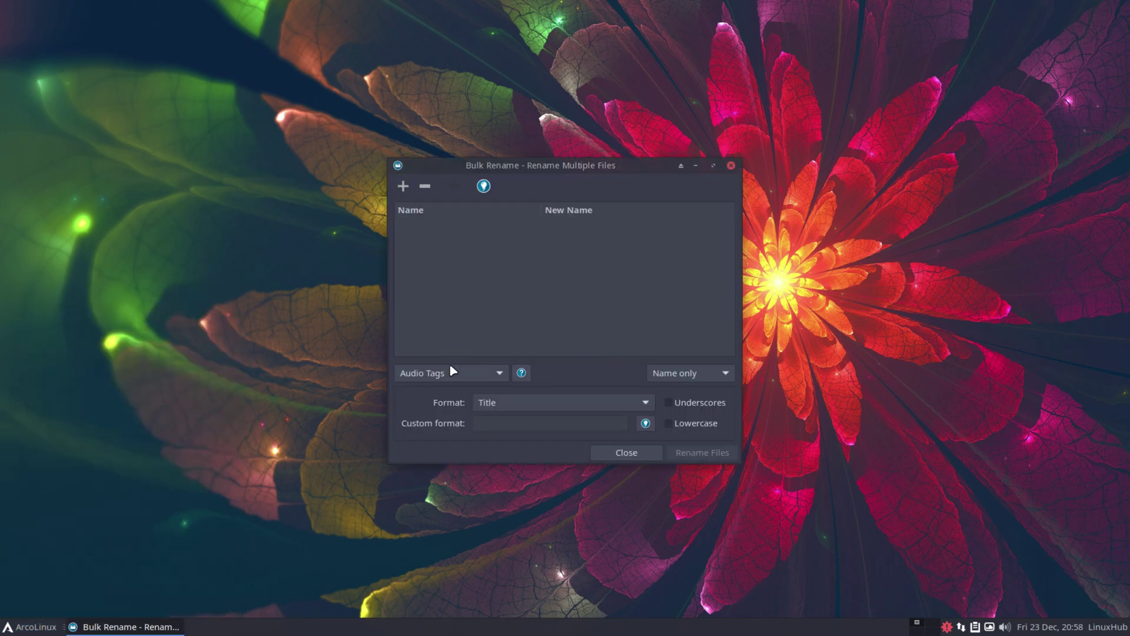
{"action": "left_click", "coordinate": [731, 167]}
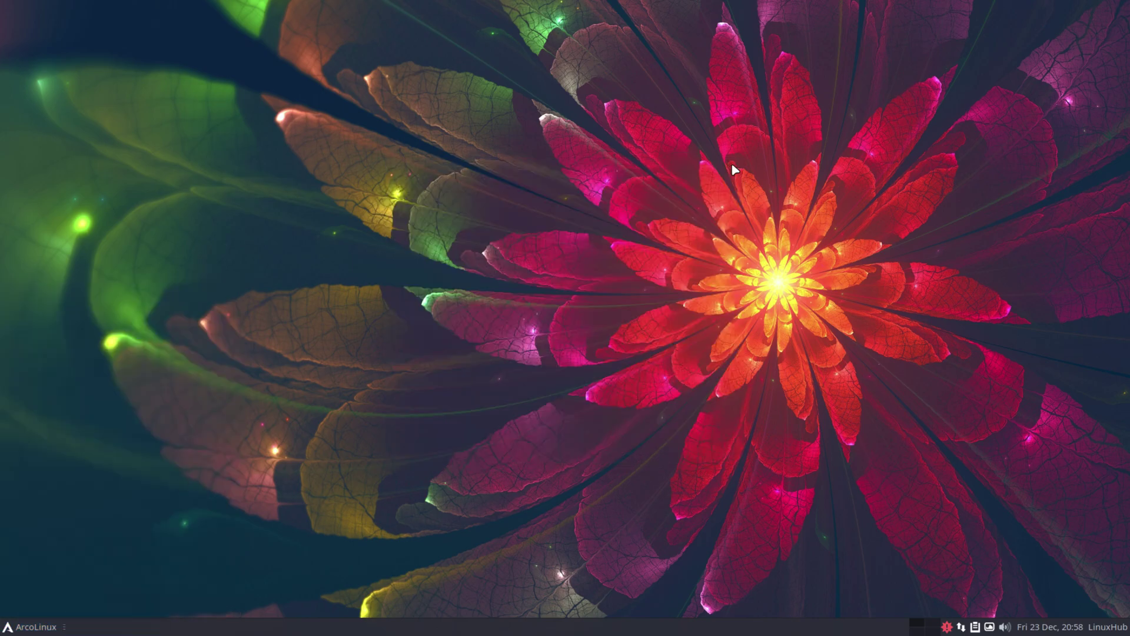
Launch Notes from Accessories, write a "save notes" sticky note, then close it
{"action": "left_click", "coordinate": [33, 626]}
{"action": "left_click", "coordinate": [52, 384]}
{"action": "scroll", "coordinate": [185, 476], "scroll_direction": "down", "scroll_amount": 3}
{"action": "scroll", "coordinate": [184, 477], "scroll_direction": "down", "scroll_amount": 3}
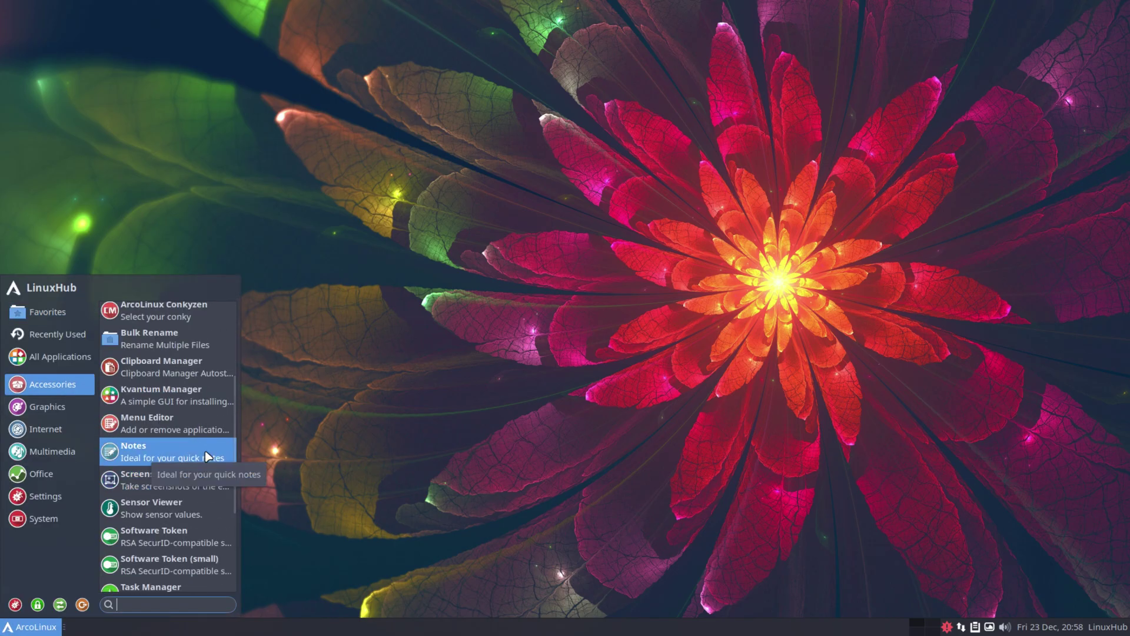
{"action": "left_click", "coordinate": [182, 442]}
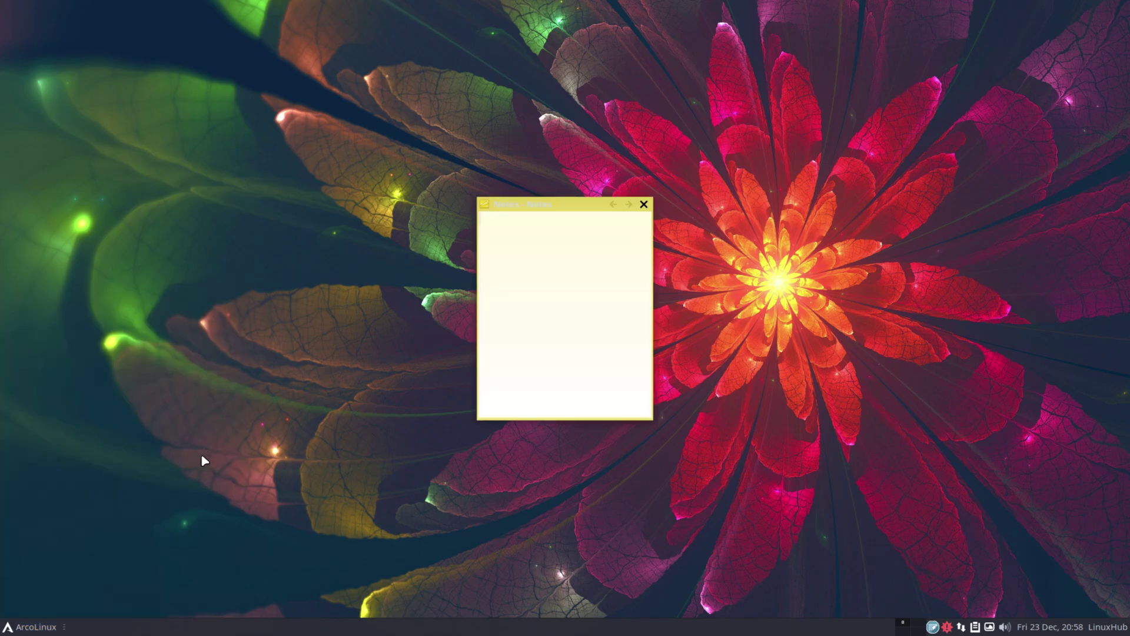
{"action": "right_click", "coordinate": [569, 254]}
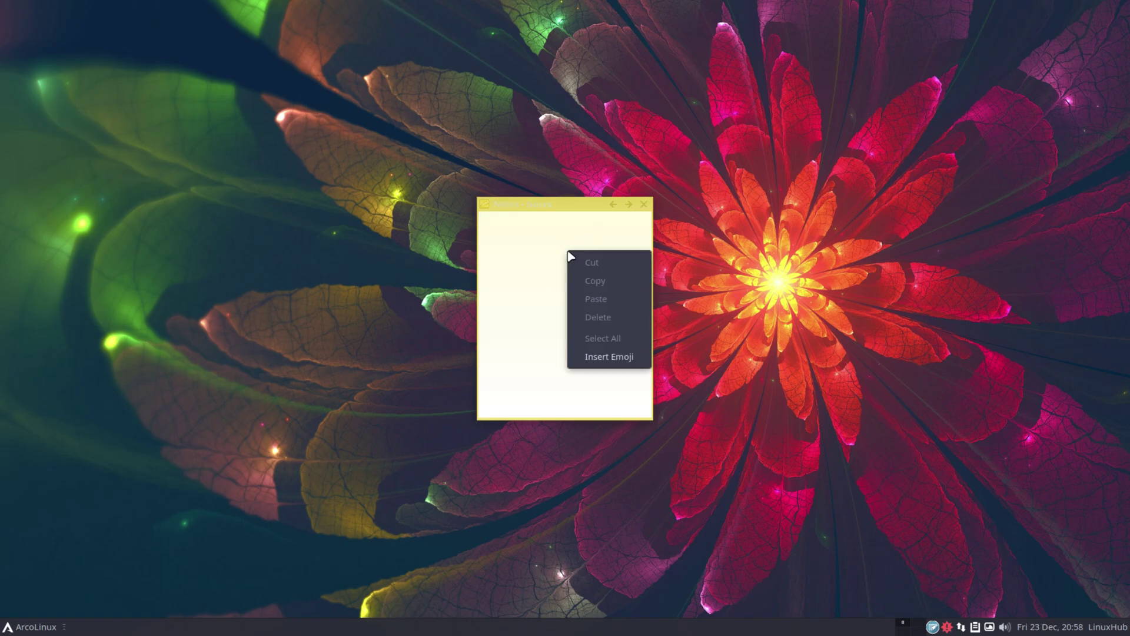
{"action": "left_click", "coordinate": [537, 265]}
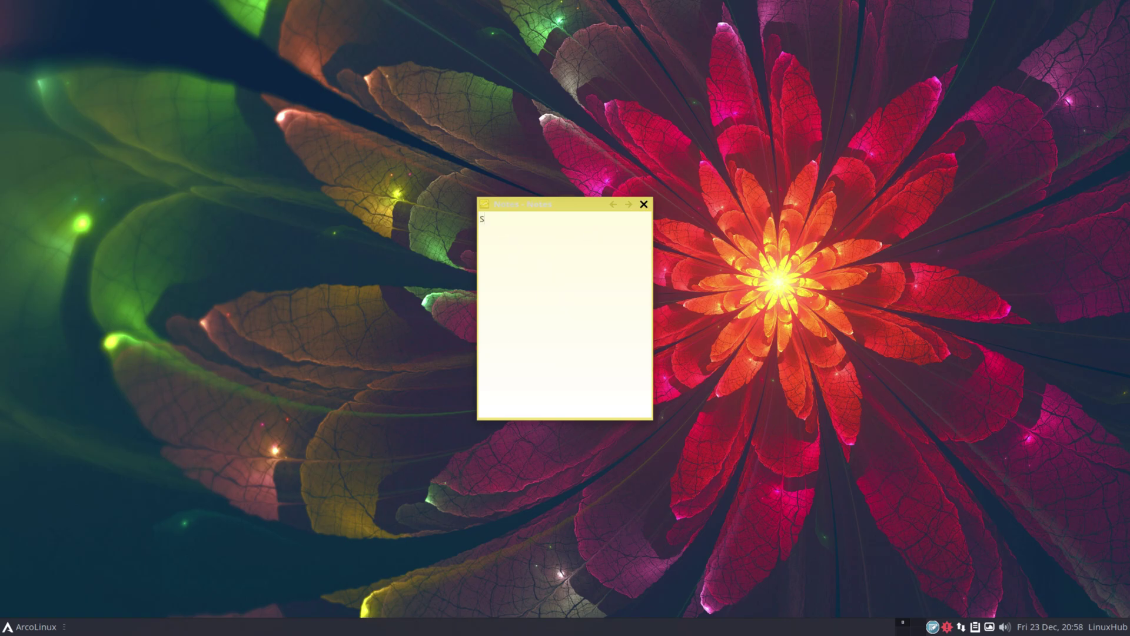
{"action": "left_click", "coordinate": [644, 204]}
Launch the Task Manager from the Accessories applications
{"action": "left_click", "coordinate": [31, 626]}
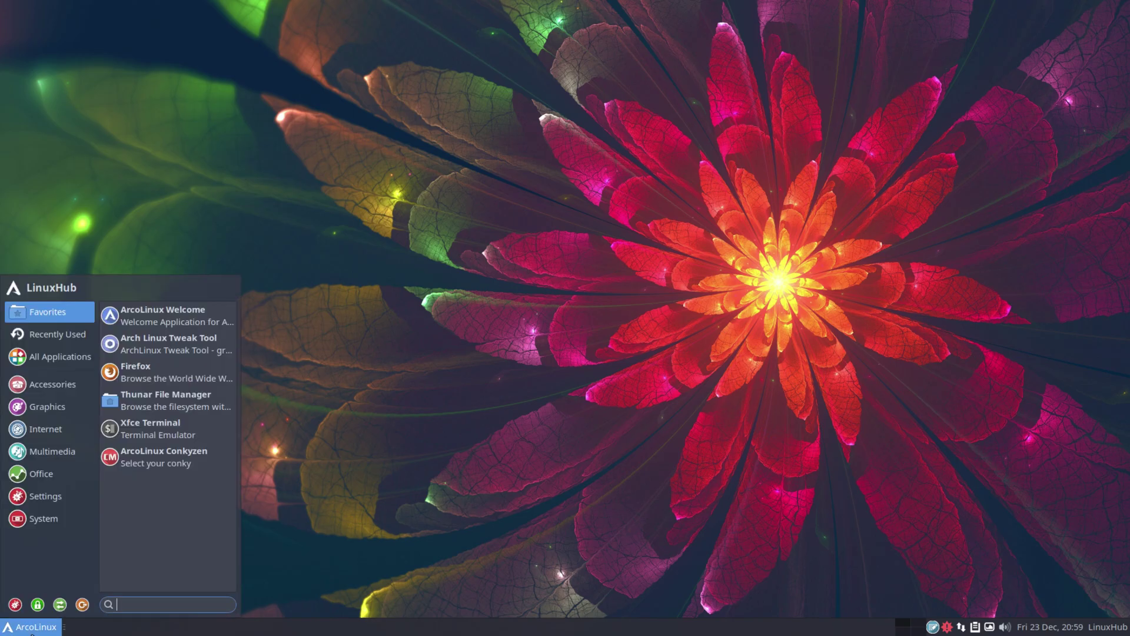
{"action": "mouse_move", "coordinate": [53, 384]}
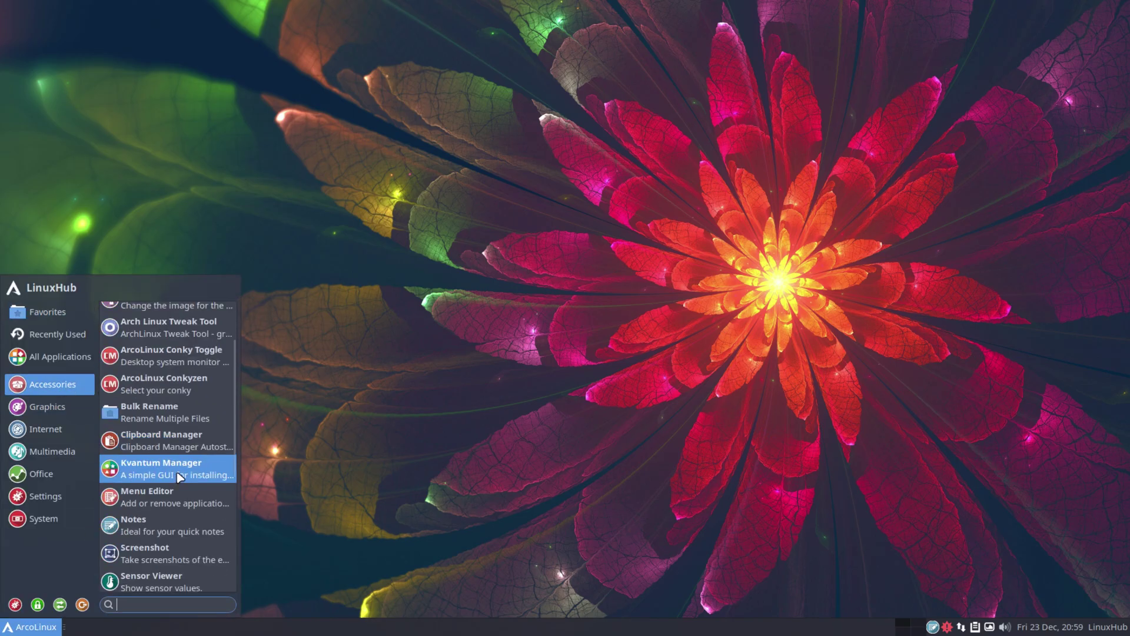
{"action": "scroll", "coordinate": [178, 474], "scroll_direction": "down", "scroll_amount": 3}
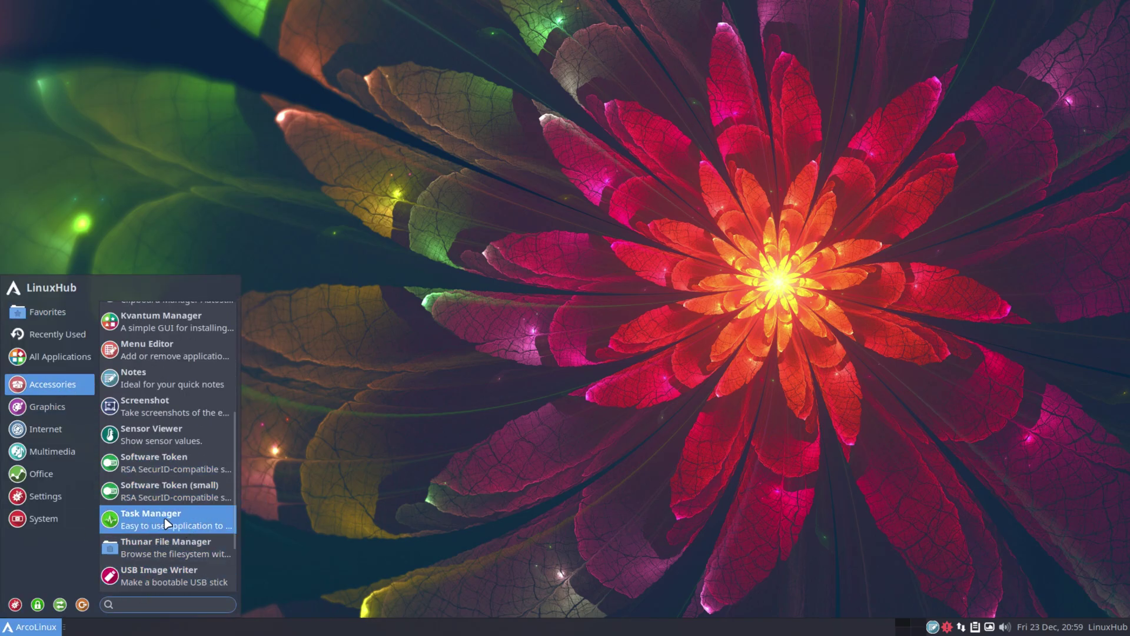
{"action": "left_click", "coordinate": [166, 524]}
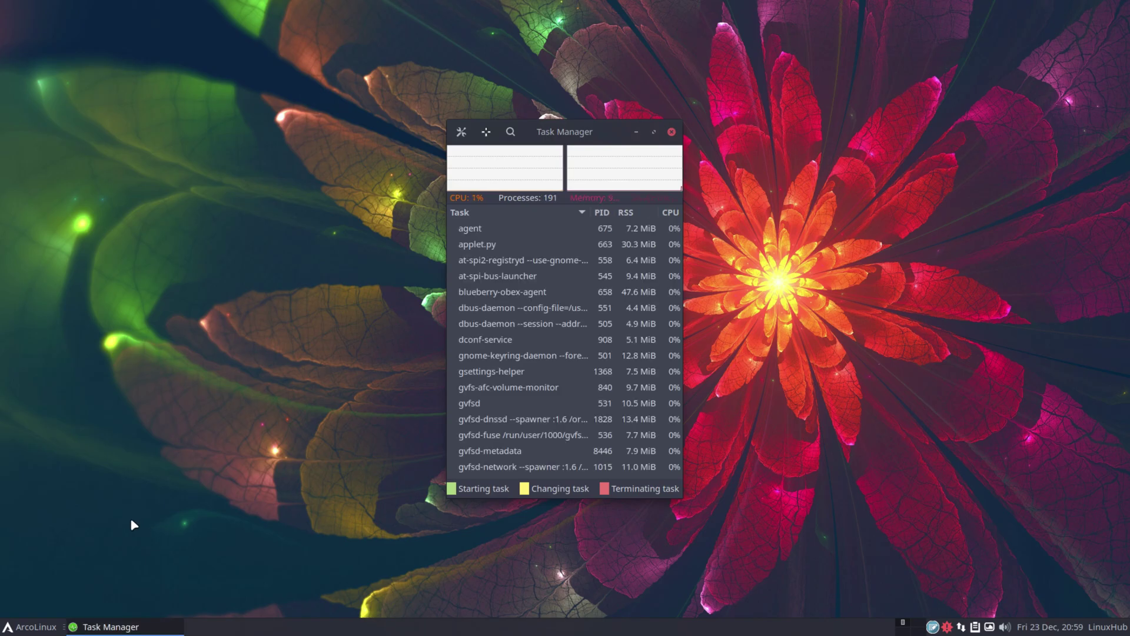
Close Task Manager, then check the Ristretto image viewer's About information and close it
{"action": "left_click", "coordinate": [671, 132]}
{"action": "left_click", "coordinate": [23, 627]}
{"action": "left_click", "coordinate": [47, 406]}
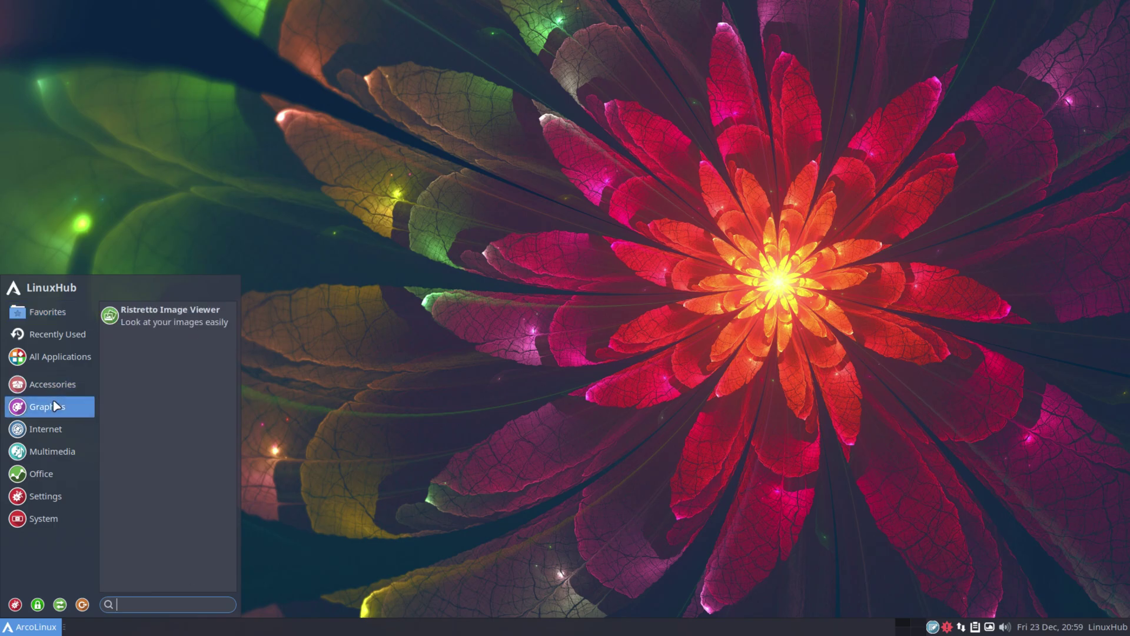
{"action": "left_click", "coordinate": [192, 318]}
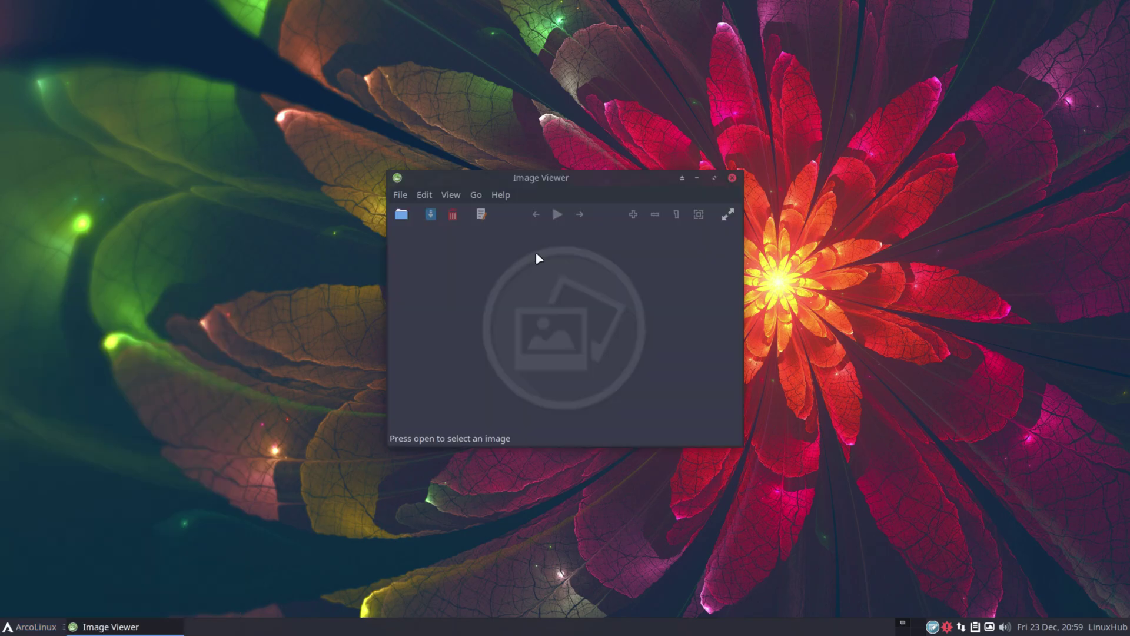
{"action": "left_click", "coordinate": [506, 195]}
{"action": "left_click", "coordinate": [510, 232]}
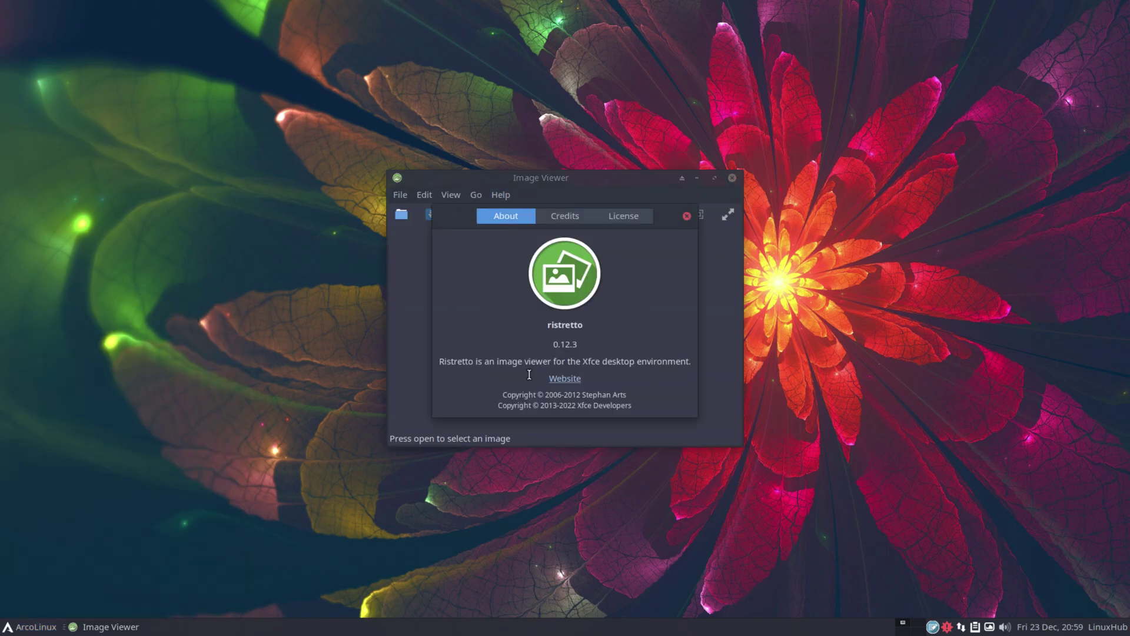
{"action": "left_click", "coordinate": [687, 216]}
{"action": "left_click", "coordinate": [733, 178]}
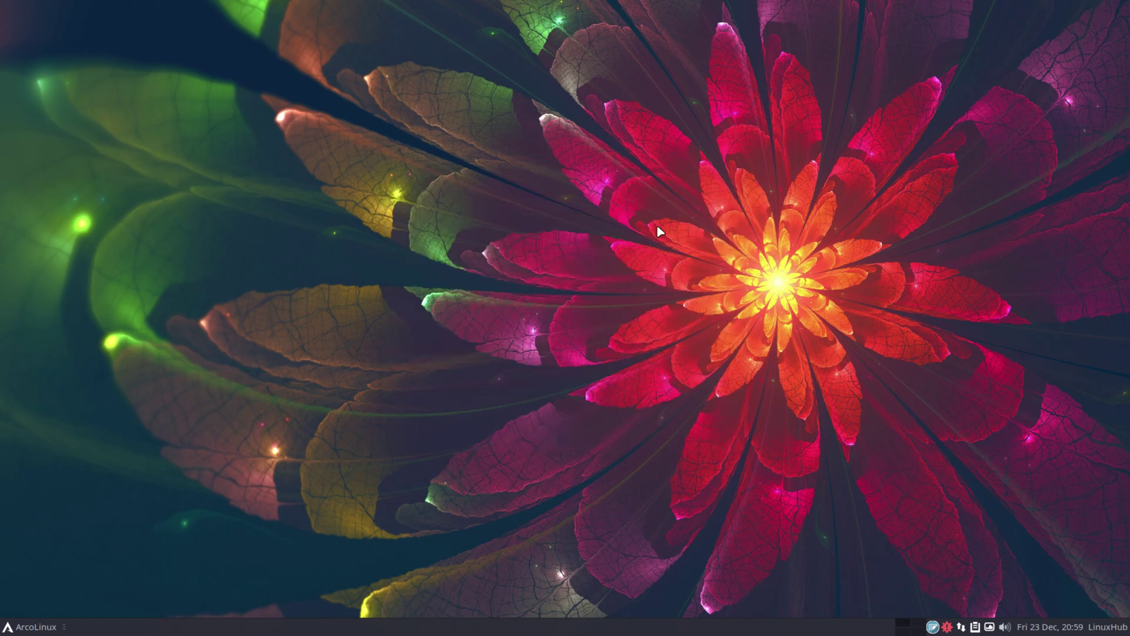
Launch Firefox and confirm it is version 105.0.3 via Help > About Firefox
{"action": "left_click", "coordinate": [27, 625]}
{"action": "left_click", "coordinate": [64, 406]}
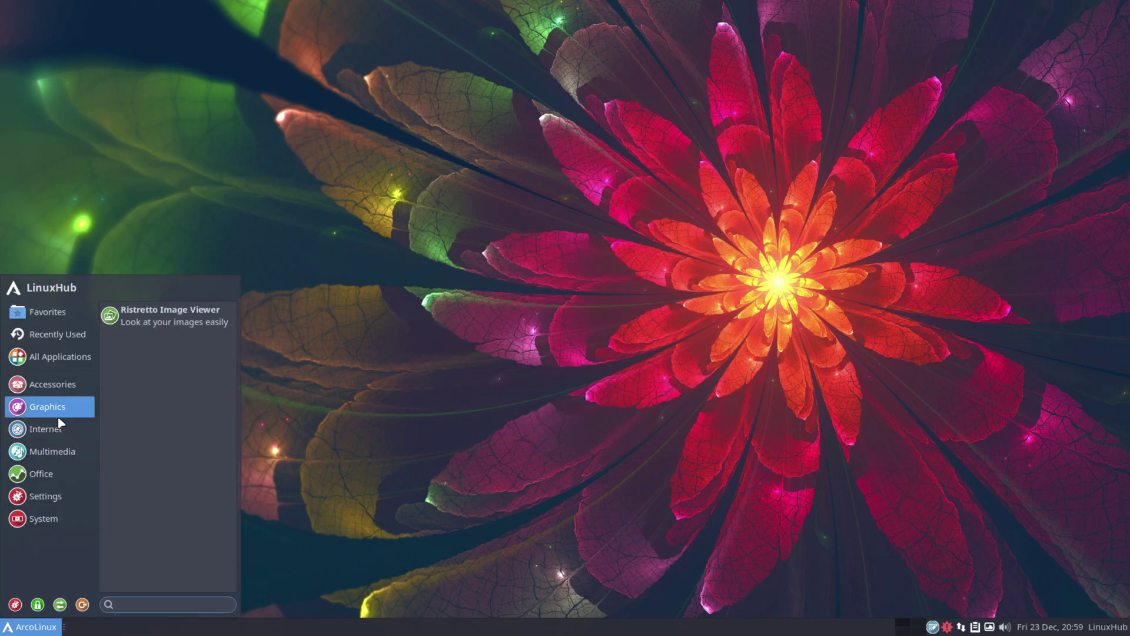
{"action": "left_click", "coordinate": [59, 428]}
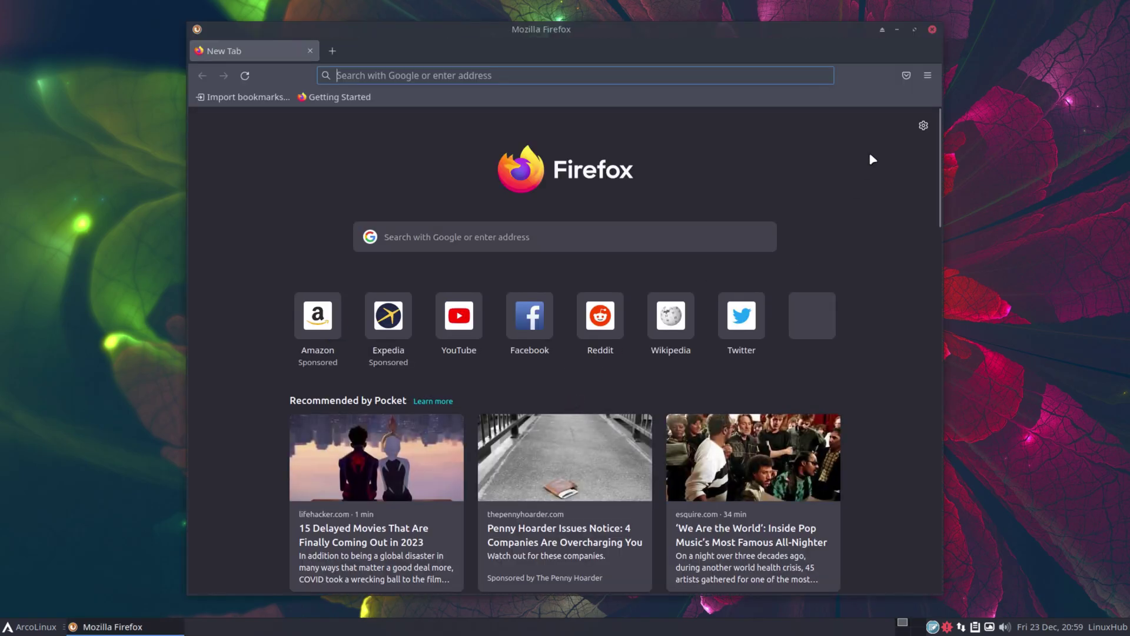
{"action": "left_click", "coordinate": [926, 78]}
{"action": "left_click", "coordinate": [782, 450]}
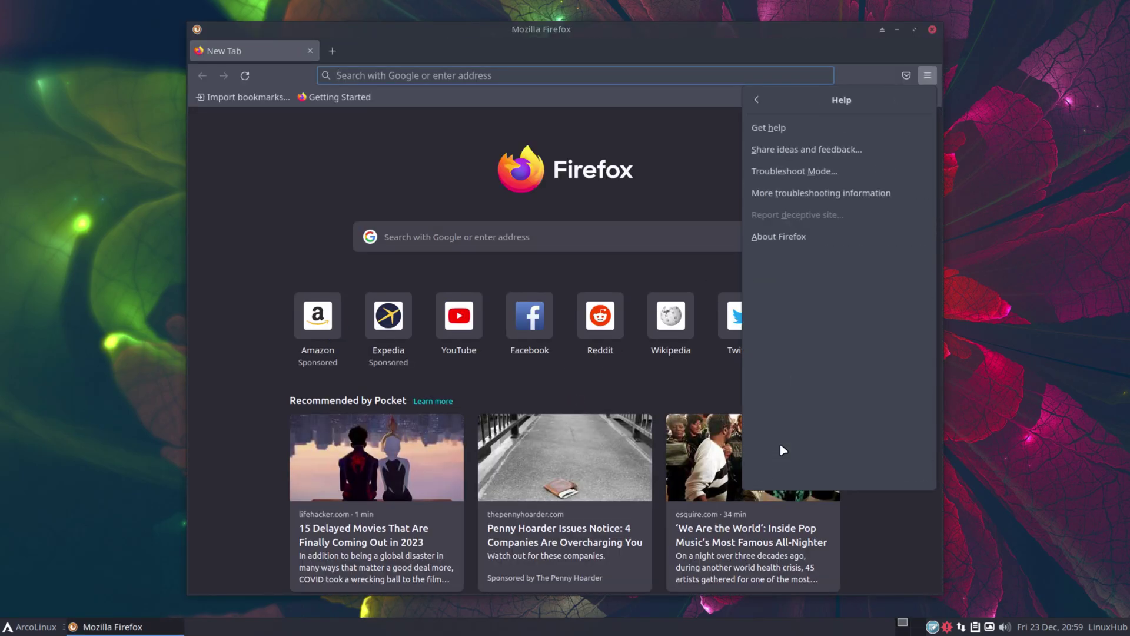
{"action": "left_click", "coordinate": [797, 238]}
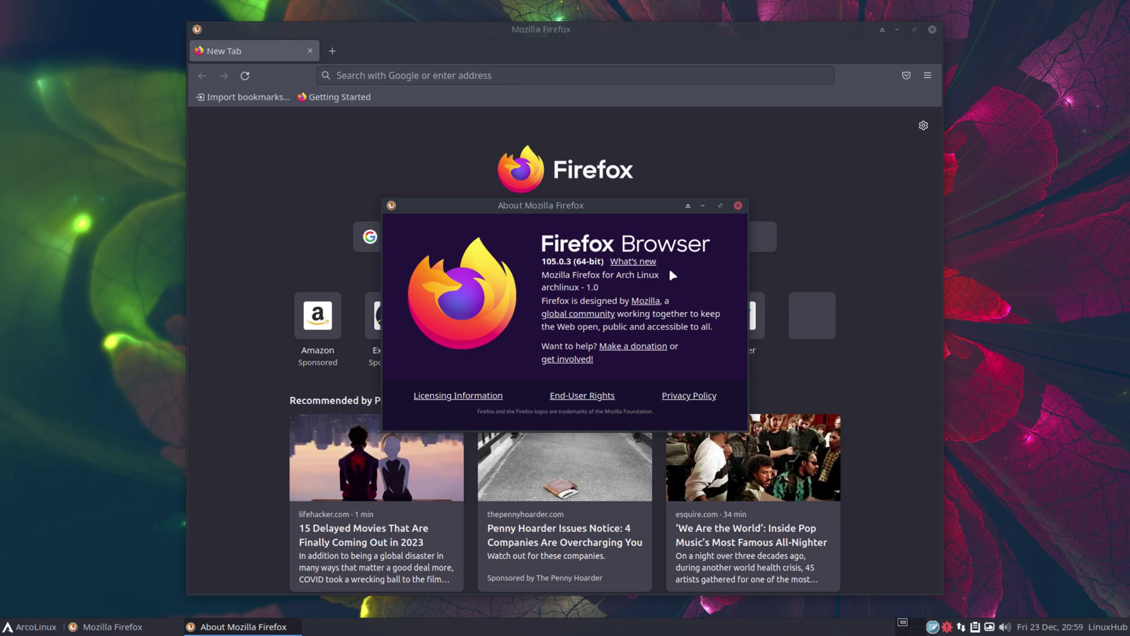
{"action": "left_click", "coordinate": [739, 205]}
Load the YouTube home page in Firefox, then close the browser
{"action": "left_click", "coordinate": [455, 300]}
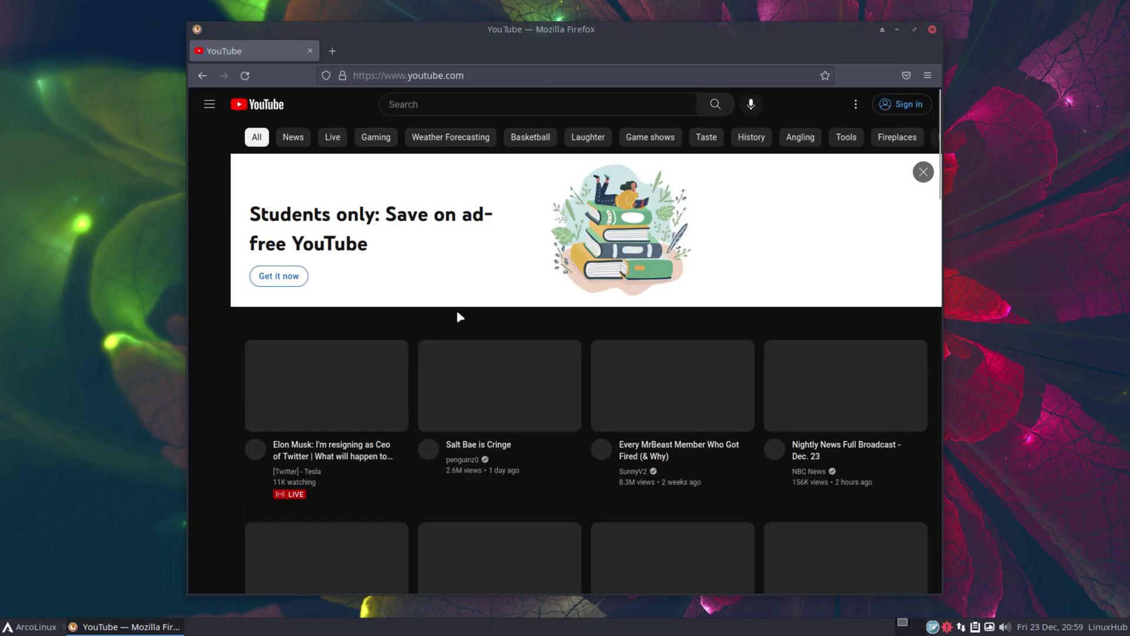
{"action": "scroll", "coordinate": [699, 487], "scroll_direction": "down", "scroll_amount": 10}
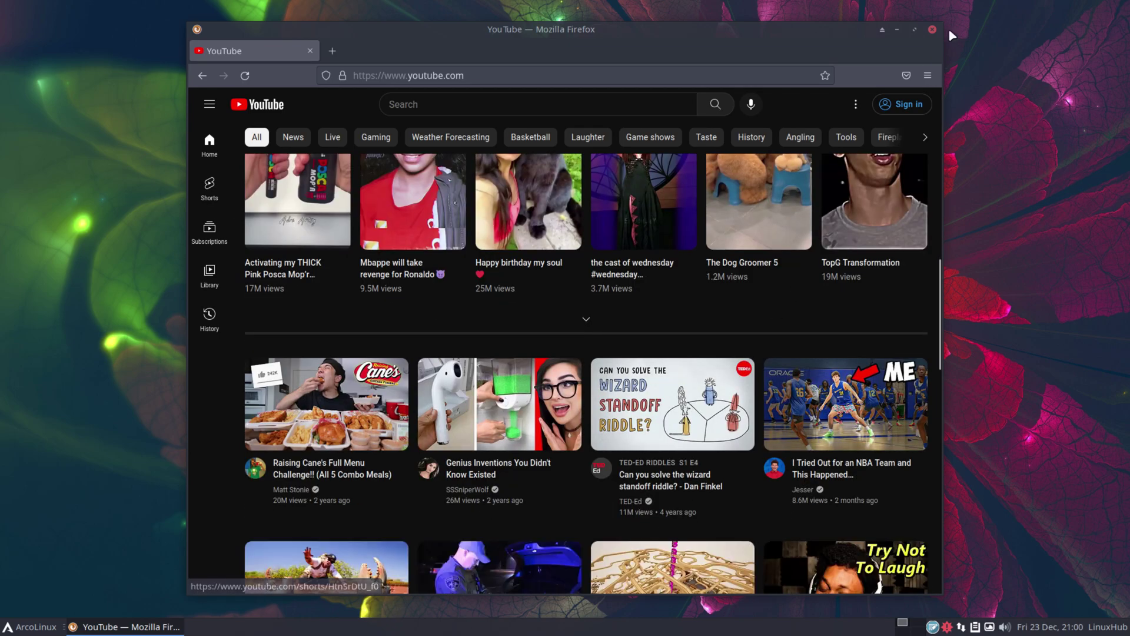
{"action": "left_click", "coordinate": [933, 30]}
{"action": "left_click", "coordinate": [33, 627]}
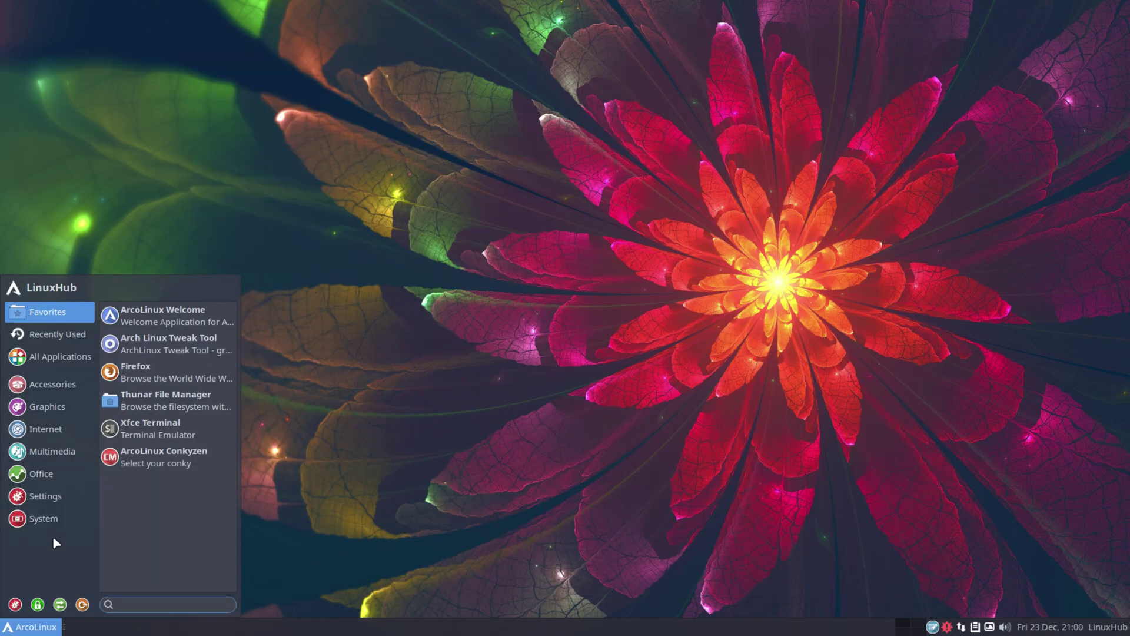
Launch the Dictionary from the Office apps and close it
{"action": "mouse_move", "coordinate": [41, 473]}
{"action": "left_click", "coordinate": [160, 318]}
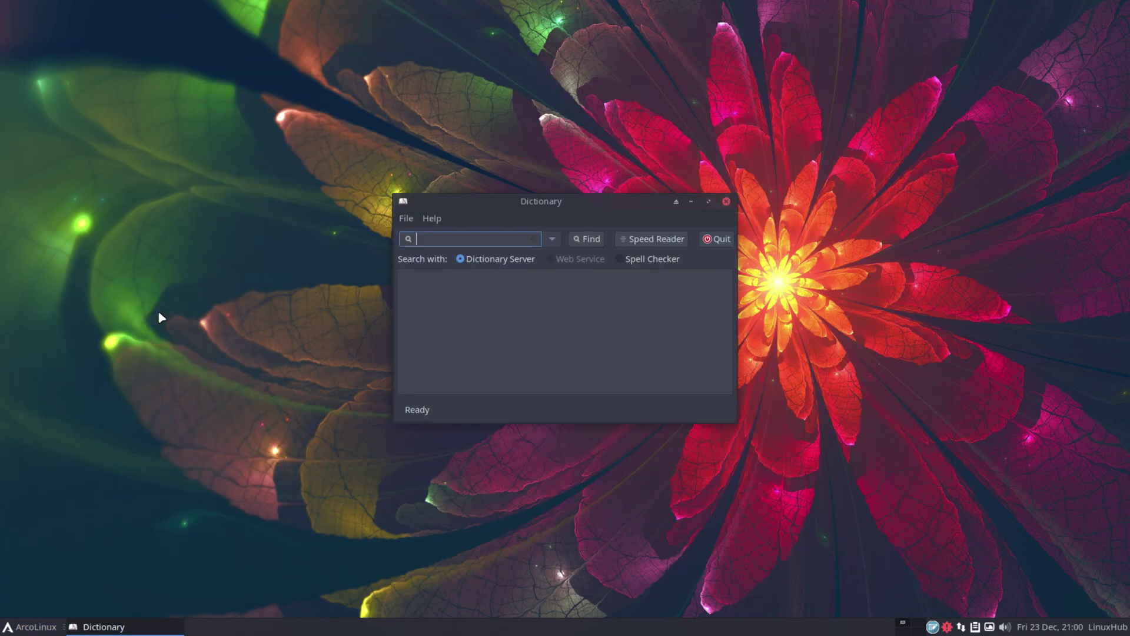
{"action": "left_click", "coordinate": [726, 201]}
Open the About Me profile editor, close it without saving, then list the Settings apps
{"action": "left_click", "coordinate": [36, 631]}
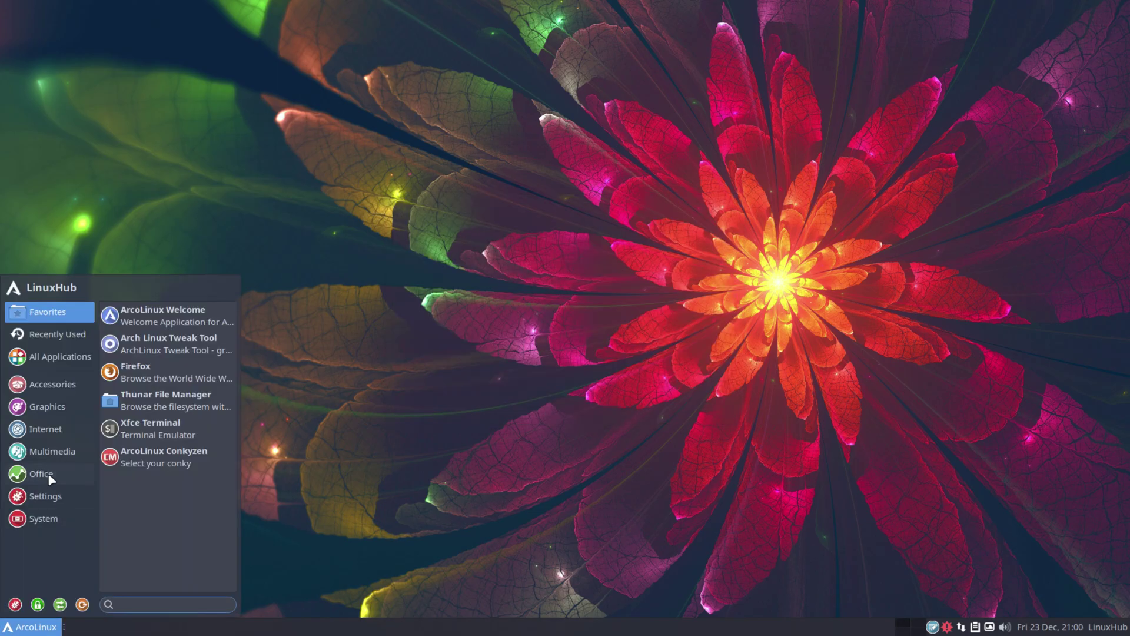
{"action": "mouse_move", "coordinate": [44, 500]}
{"action": "left_click", "coordinate": [152, 321]}
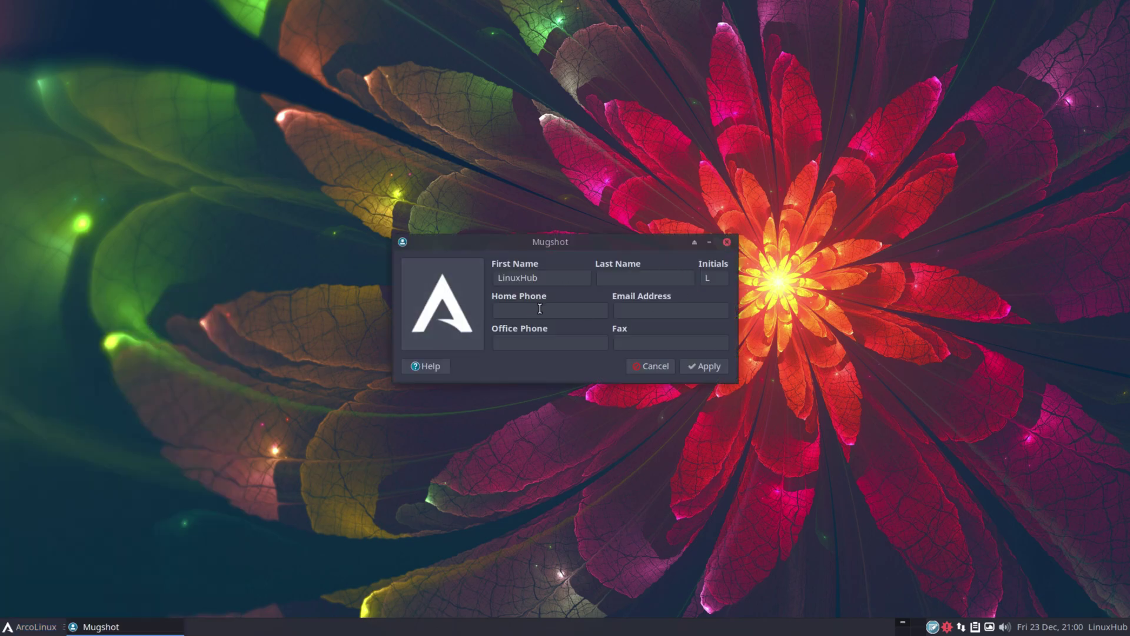
{"action": "left_click", "coordinate": [727, 242]}
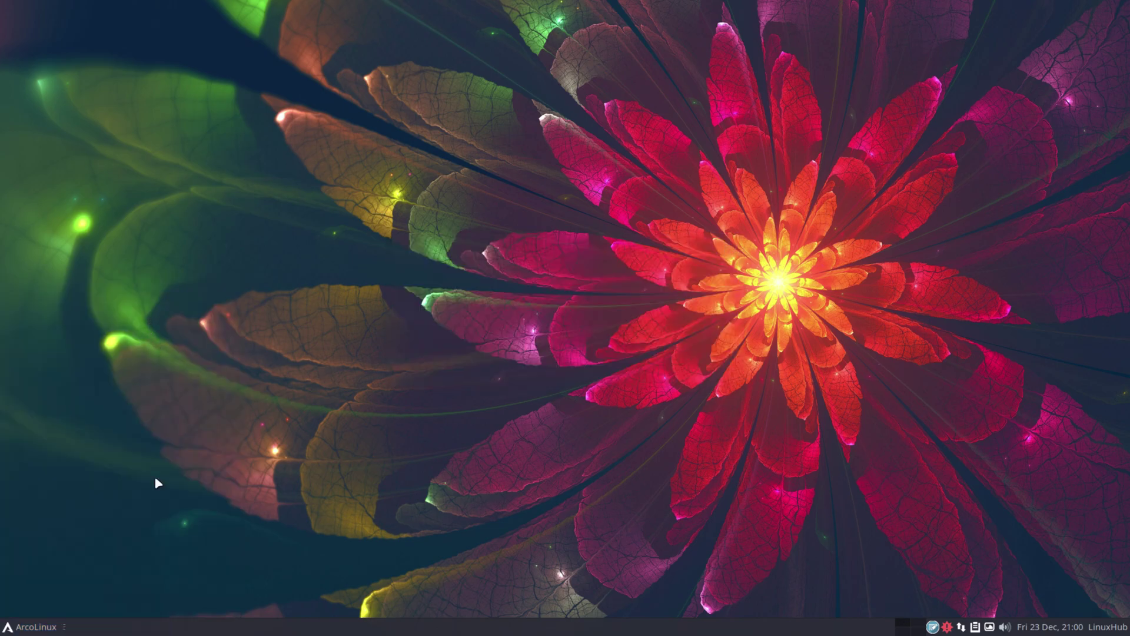
{"action": "left_click", "coordinate": [27, 628]}
{"action": "left_click", "coordinate": [47, 495]}
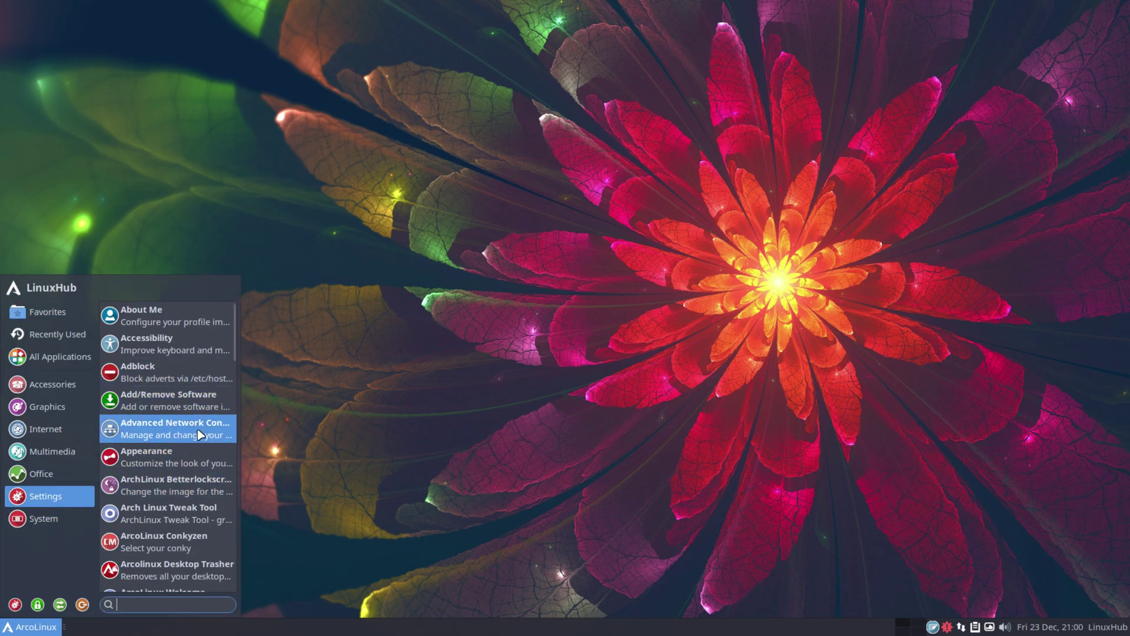
Open Appearance and preview the Adapta, Adapta-Eta, Adapta-Nokto, Adwaita and Arc styles
{"action": "left_click", "coordinate": [198, 462]}
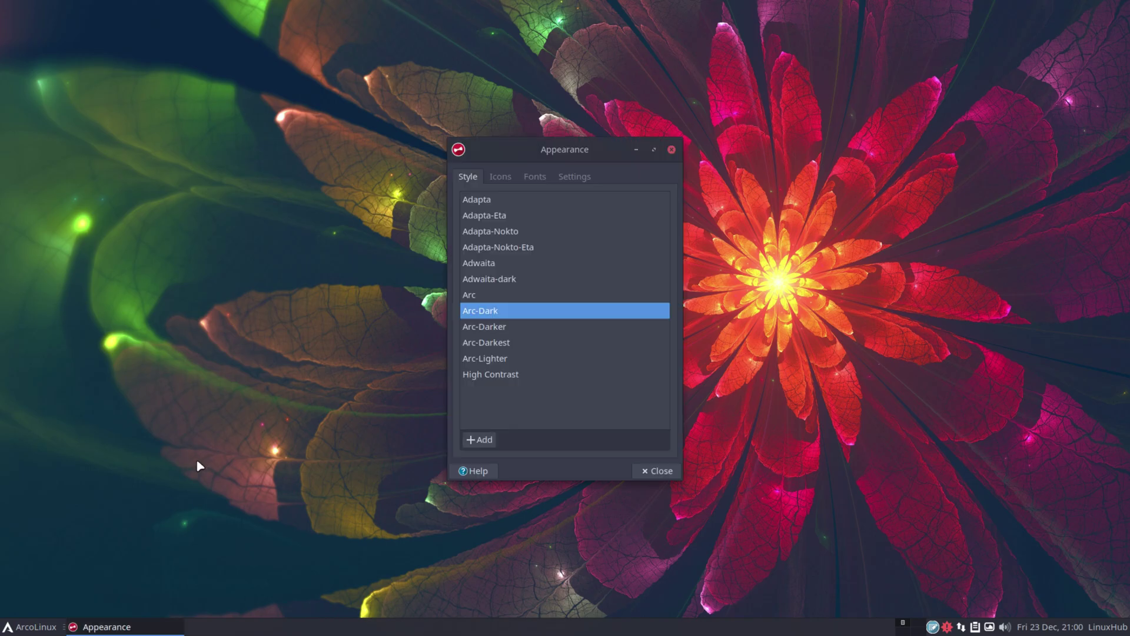
{"action": "left_click", "coordinate": [478, 201]}
{"action": "left_click", "coordinate": [501, 225]}
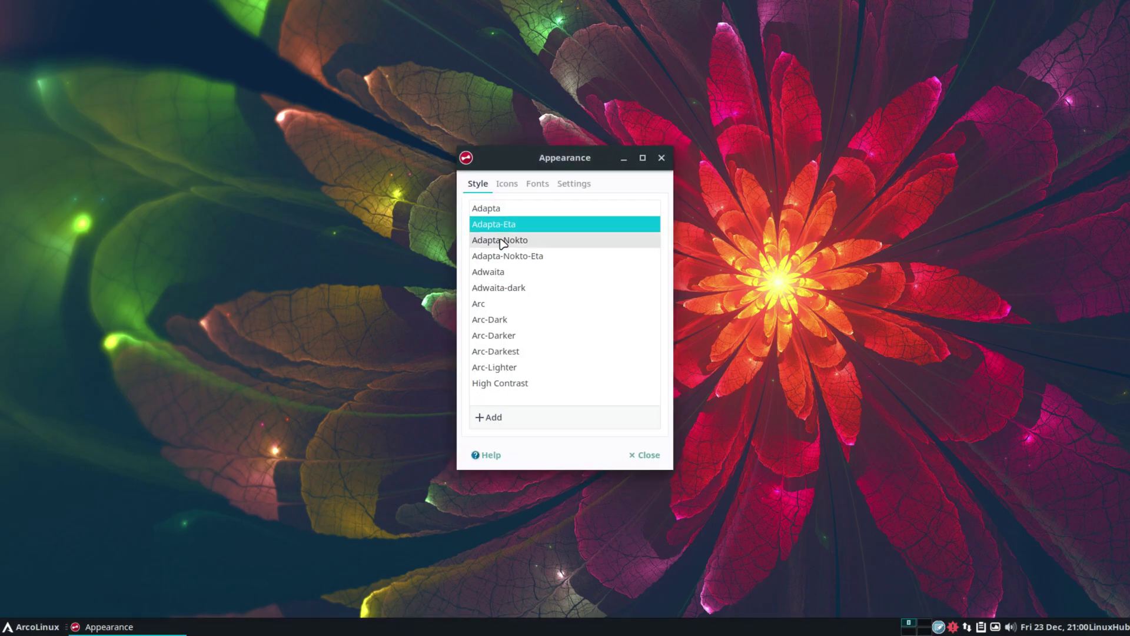
{"action": "left_click", "coordinate": [502, 241]}
{"action": "left_click", "coordinate": [505, 262]}
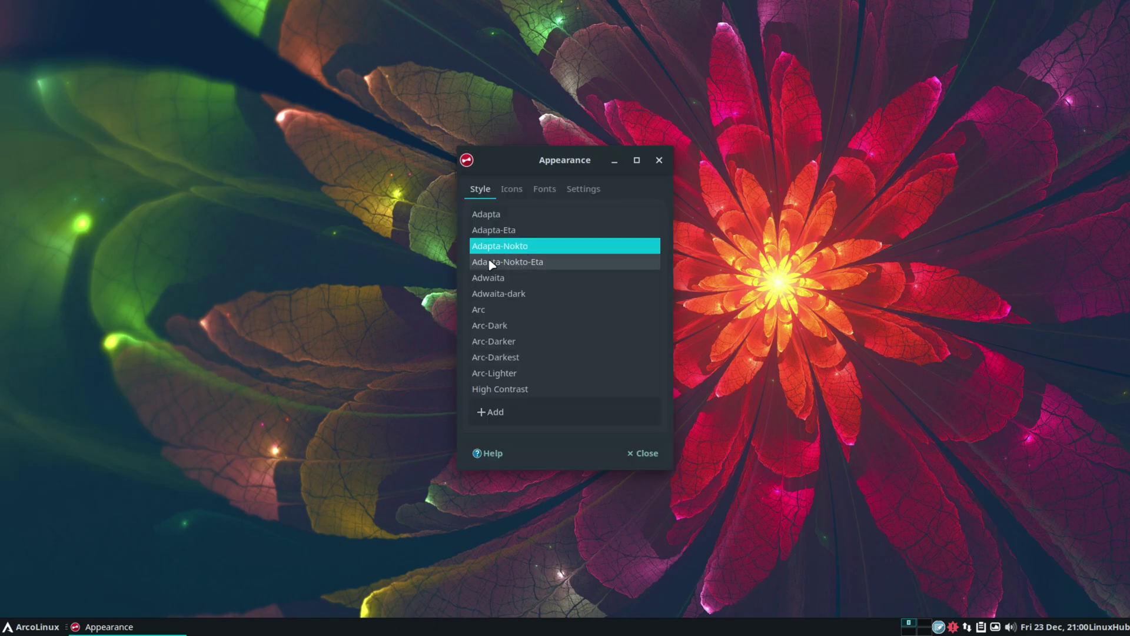
{"action": "left_click", "coordinate": [505, 278]}
{"action": "left_click", "coordinate": [495, 292]}
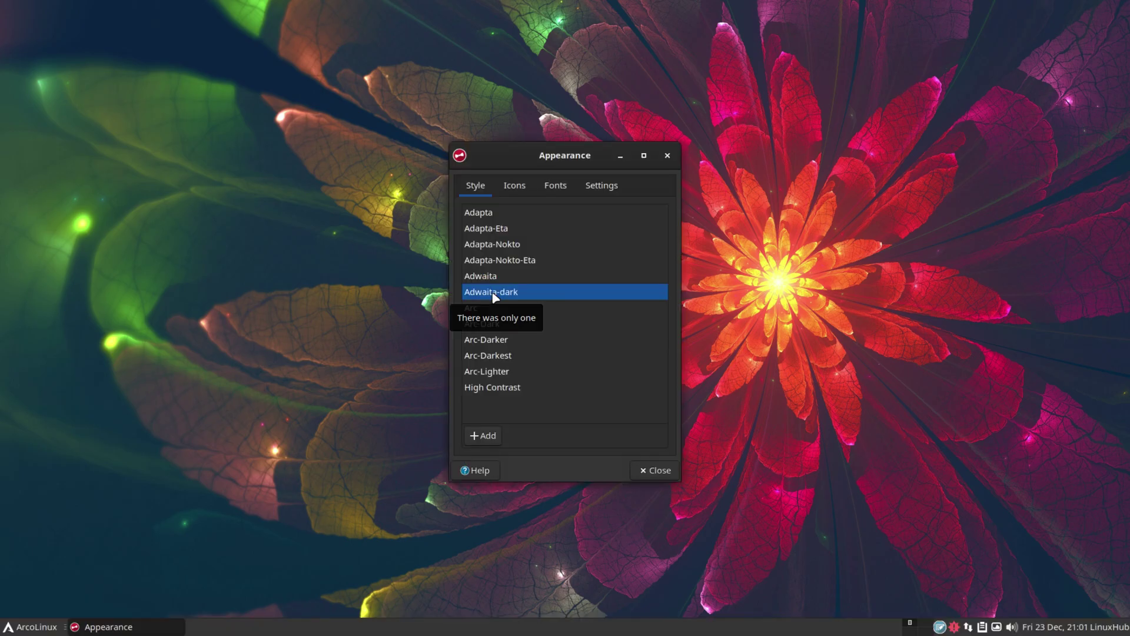
{"action": "left_click", "coordinate": [471, 308]}
Preview Arc-Darker, Arc-Darkest, Arc-Lighter and High Contrast, then apply Arc-Dark and show icon themes
{"action": "left_click", "coordinate": [484, 313]}
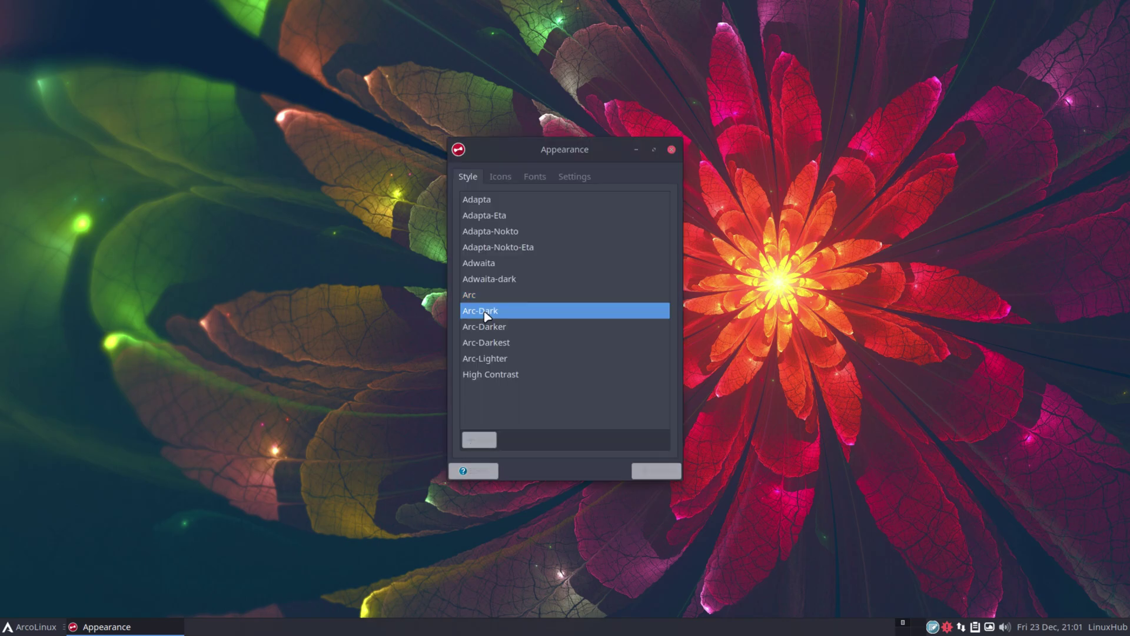
{"action": "left_click", "coordinate": [493, 328]}
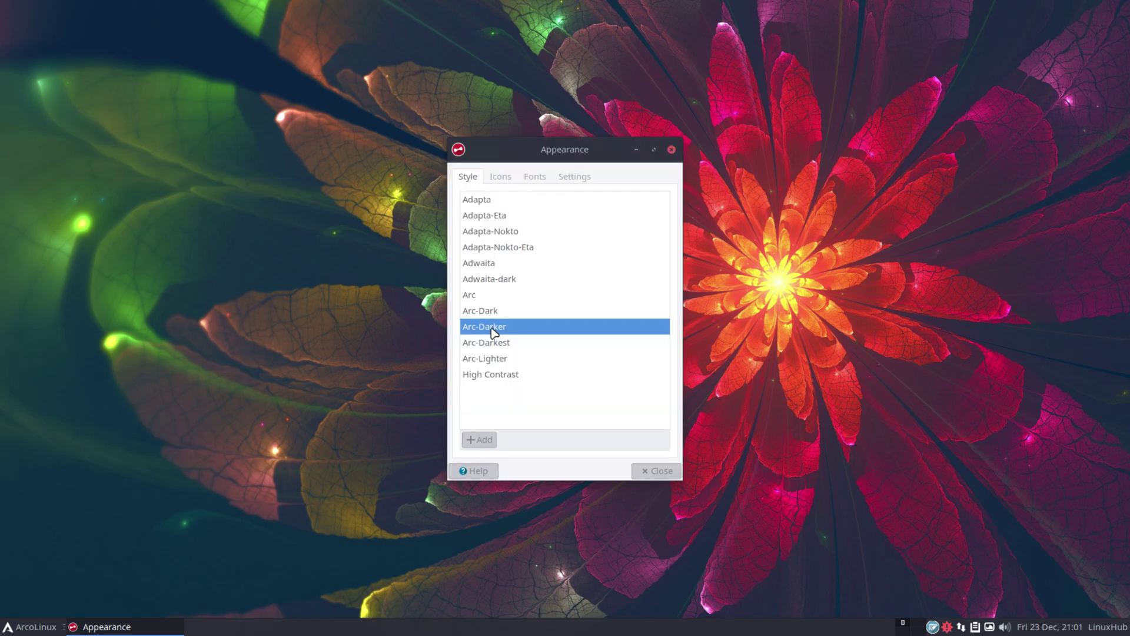
{"action": "left_click", "coordinate": [498, 342]}
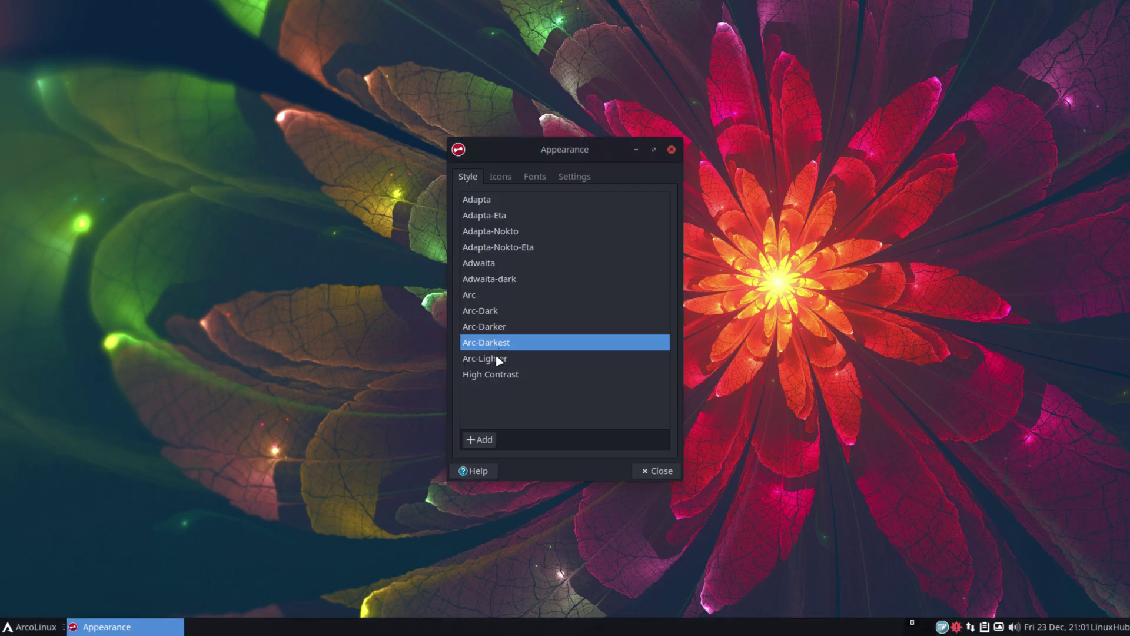
{"action": "left_click", "coordinate": [497, 359]}
{"action": "left_click", "coordinate": [507, 381]}
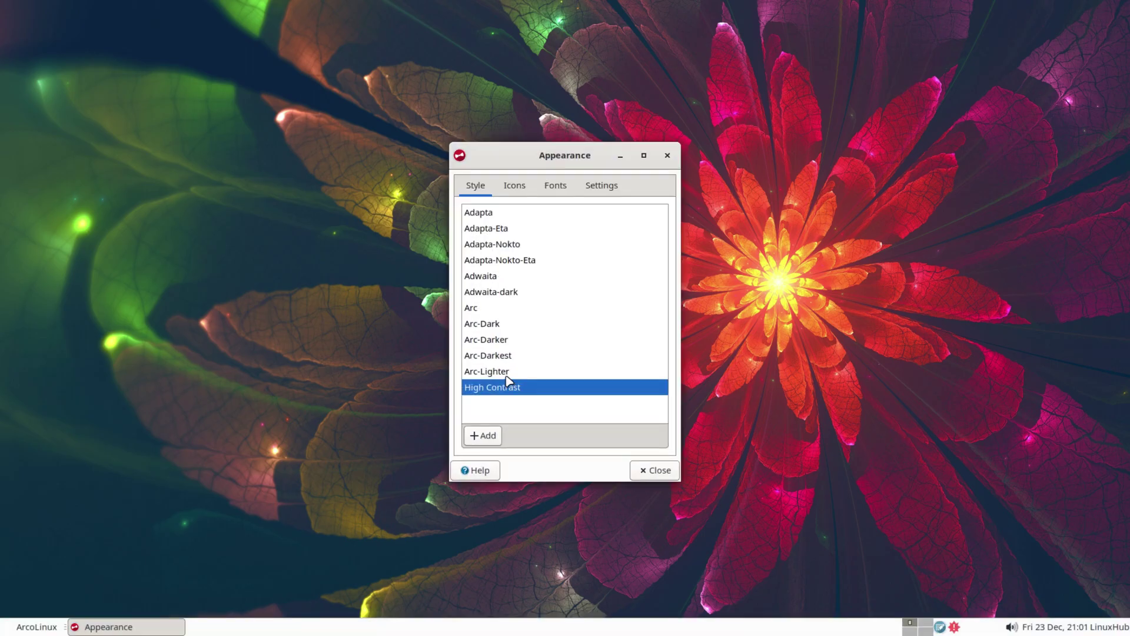
{"action": "left_click", "coordinate": [486, 325]}
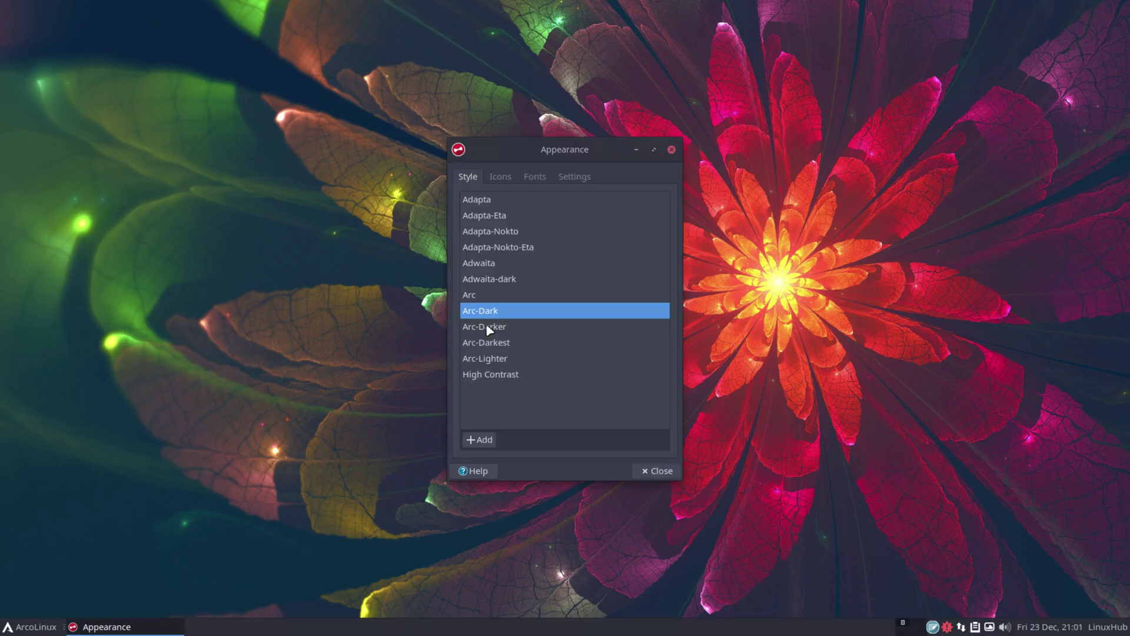
{"action": "left_click", "coordinate": [501, 177]}
{"action": "left_click", "coordinate": [35, 628]}
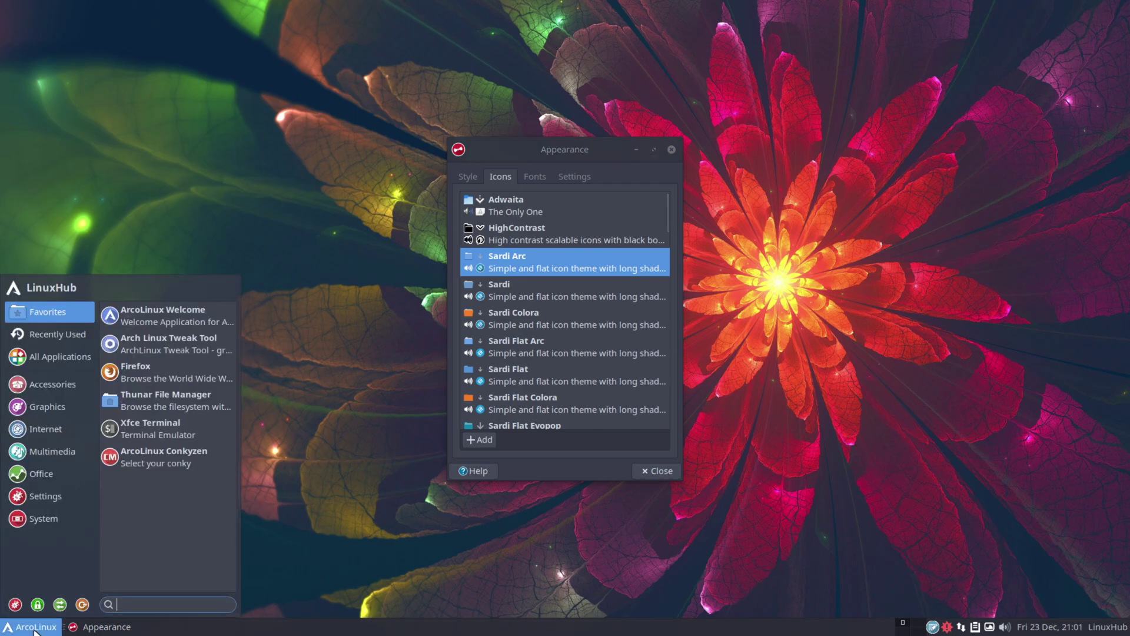
Open the home folder in Thunar, snap it to the left half, and place Appearance beside it
{"action": "left_click", "coordinate": [197, 395]}
{"action": "left_click_drag", "start_coordinate": [612, 96], "coordinate": [9, 209]}
{"action": "left_click", "coordinate": [116, 627]}
{"action": "left_click", "coordinate": [116, 626]}
{"action": "left_click_drag", "start_coordinate": [359, 8], "coordinate": [5, 193]}
{"action": "left_click_drag", "start_coordinate": [615, 143], "coordinate": [780, 81]}
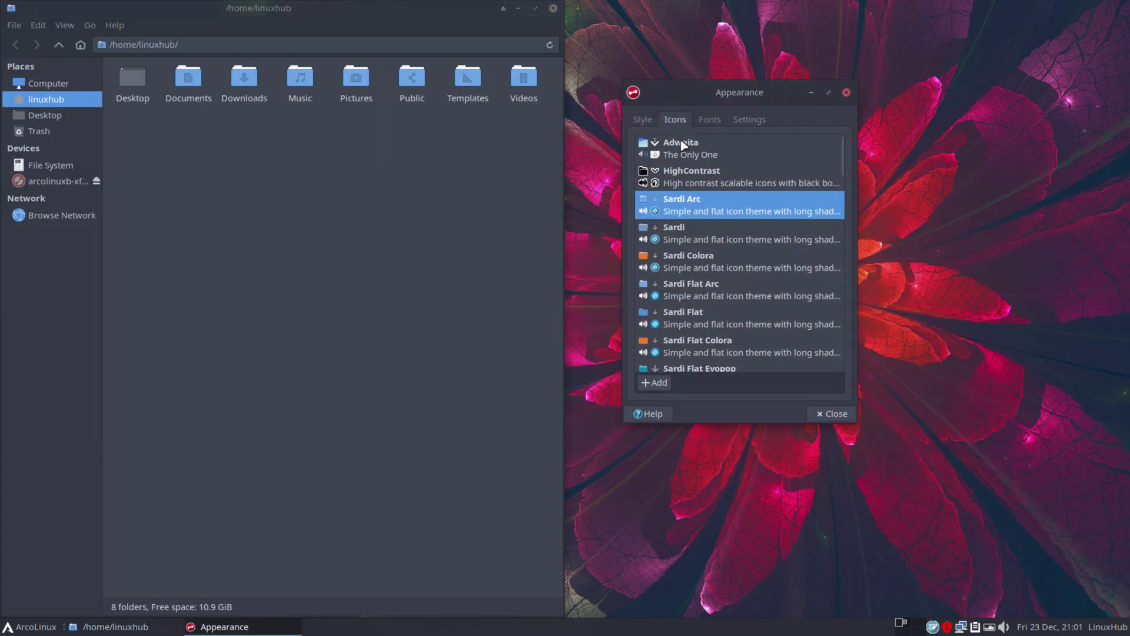
Compare Adwaita, HighContrast and the Sardi icon themes, then reselect Sardi Arc
{"action": "left_click", "coordinate": [683, 146]}
{"action": "left_click", "coordinate": [695, 175]}
{"action": "left_click", "coordinate": [689, 202]}
{"action": "left_click", "coordinate": [683, 235]}
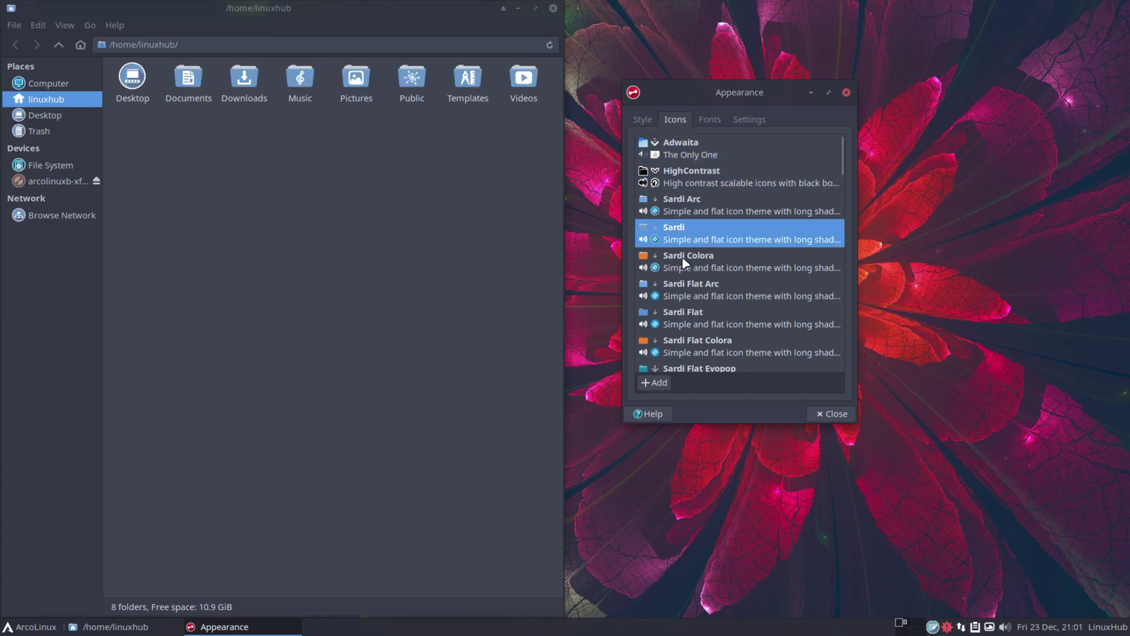
{"action": "left_click", "coordinate": [684, 262]}
{"action": "left_click", "coordinate": [693, 288]}
{"action": "left_click", "coordinate": [687, 318]}
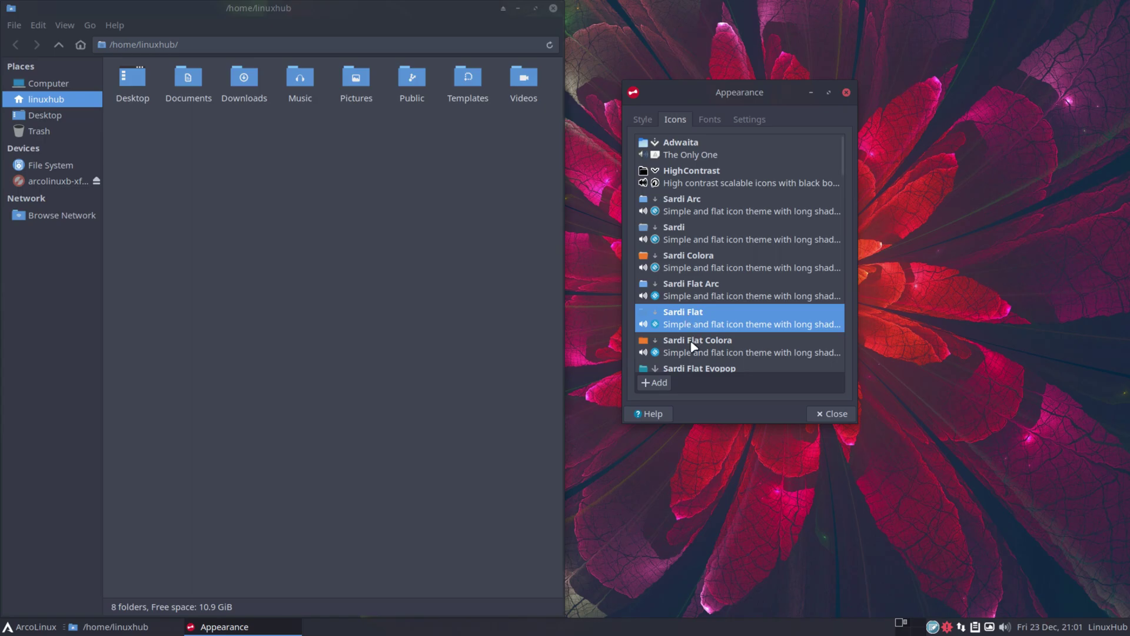
{"action": "left_click", "coordinate": [689, 348]}
{"action": "scroll", "coordinate": [705, 352], "scroll_direction": "down", "scroll_amount": 1}
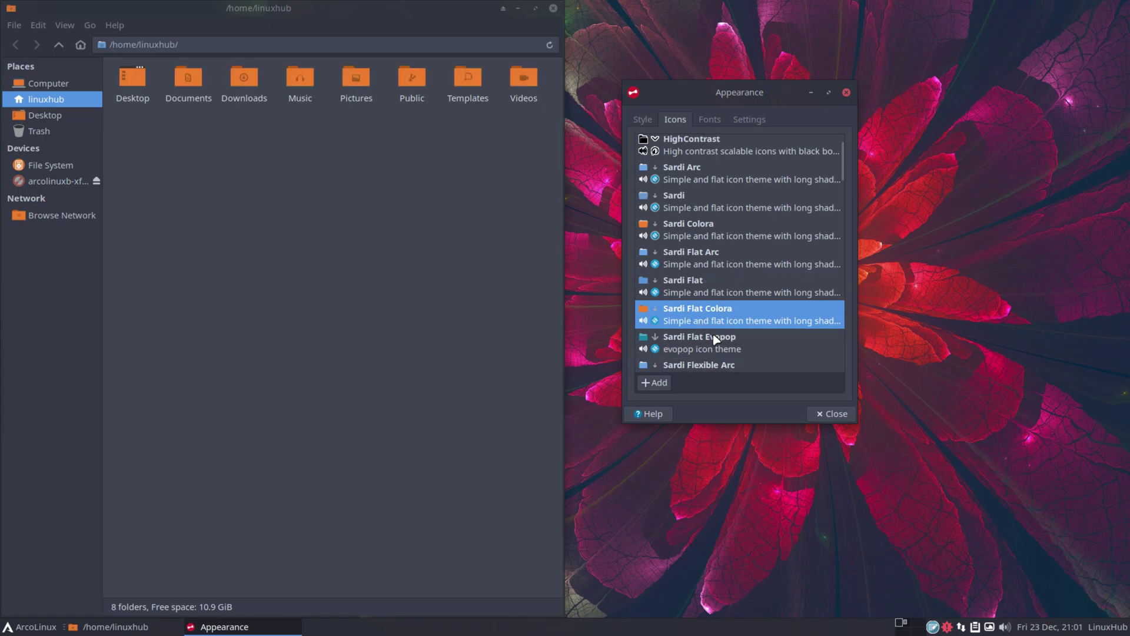
{"action": "left_click", "coordinate": [715, 340]}
{"action": "scroll", "coordinate": [714, 341], "scroll_direction": "up", "scroll_amount": 1}
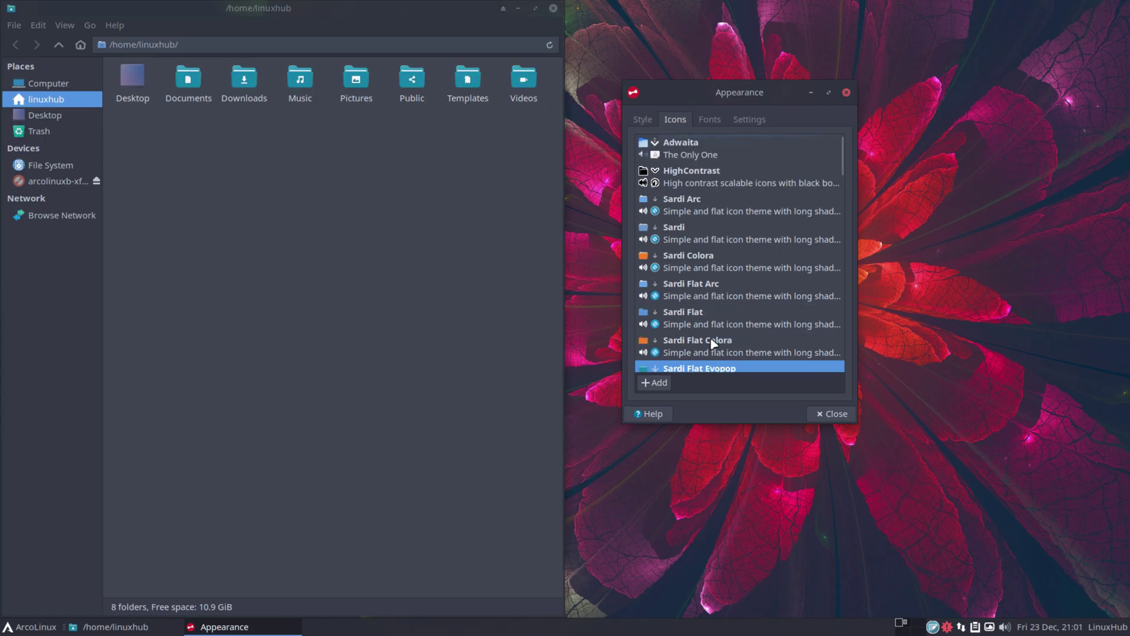
{"action": "left_click", "coordinate": [679, 202]}
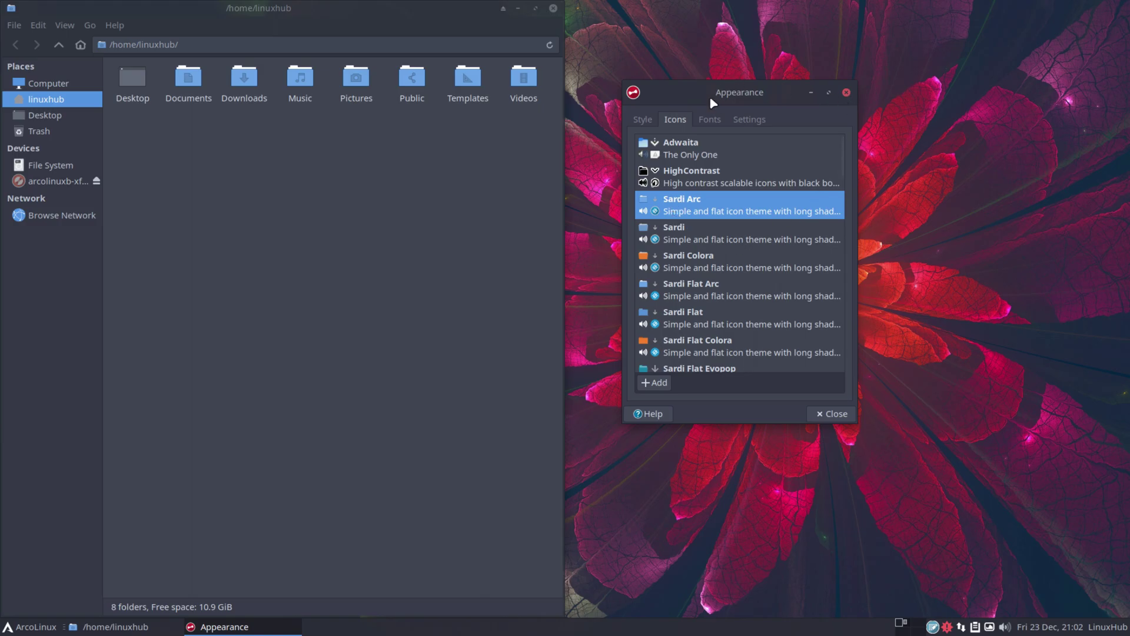
View the Fonts and Settings tabs, then close the Appearance settings
{"action": "left_click", "coordinate": [712, 119]}
{"action": "left_click", "coordinate": [750, 125]}
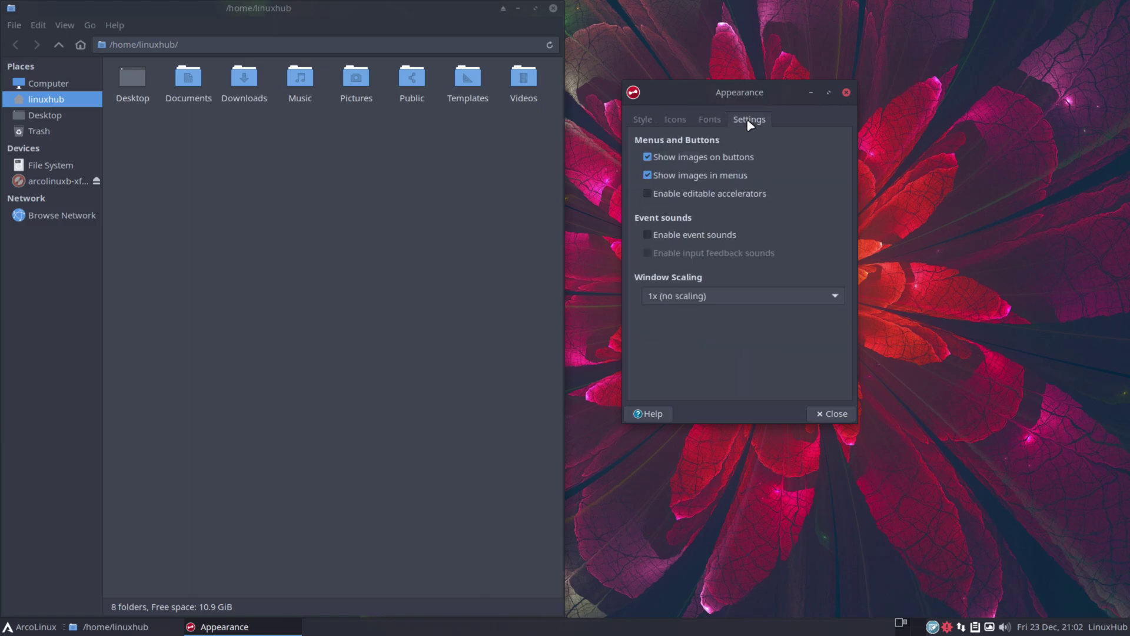
{"action": "left_click", "coordinate": [845, 93]}
{"action": "left_click", "coordinate": [28, 630]}
{"action": "left_click", "coordinate": [53, 496]}
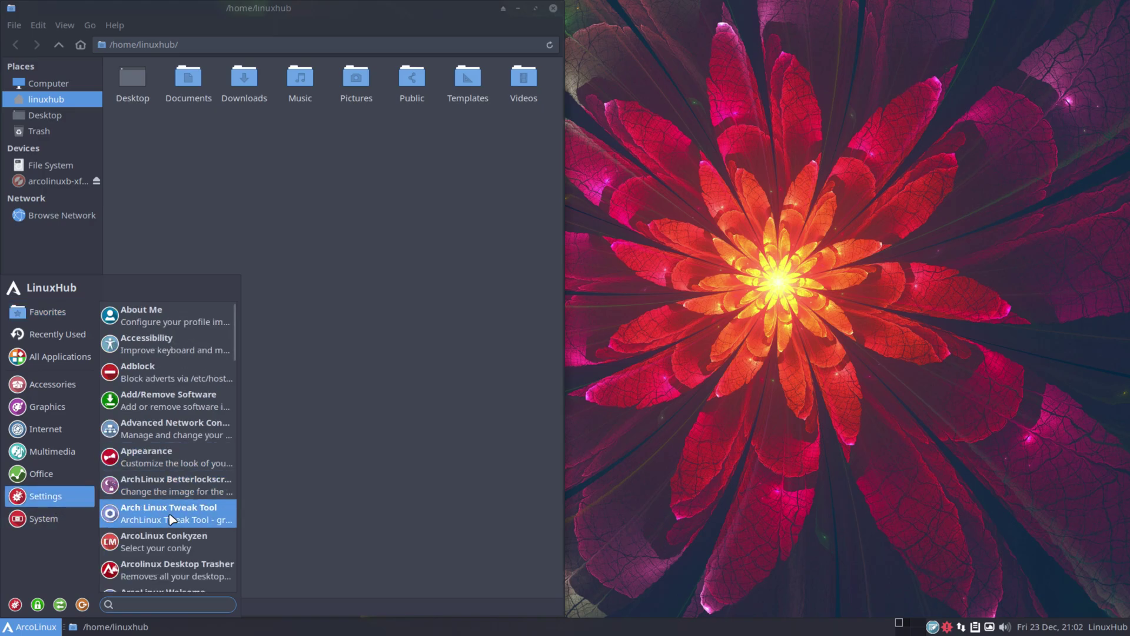
Run uname -r in Alacritty to confirm kernel 6.0.1-arch2-1, then close the terminal
{"action": "scroll", "coordinate": [200, 533], "scroll_direction": "down", "scroll_amount": 3}
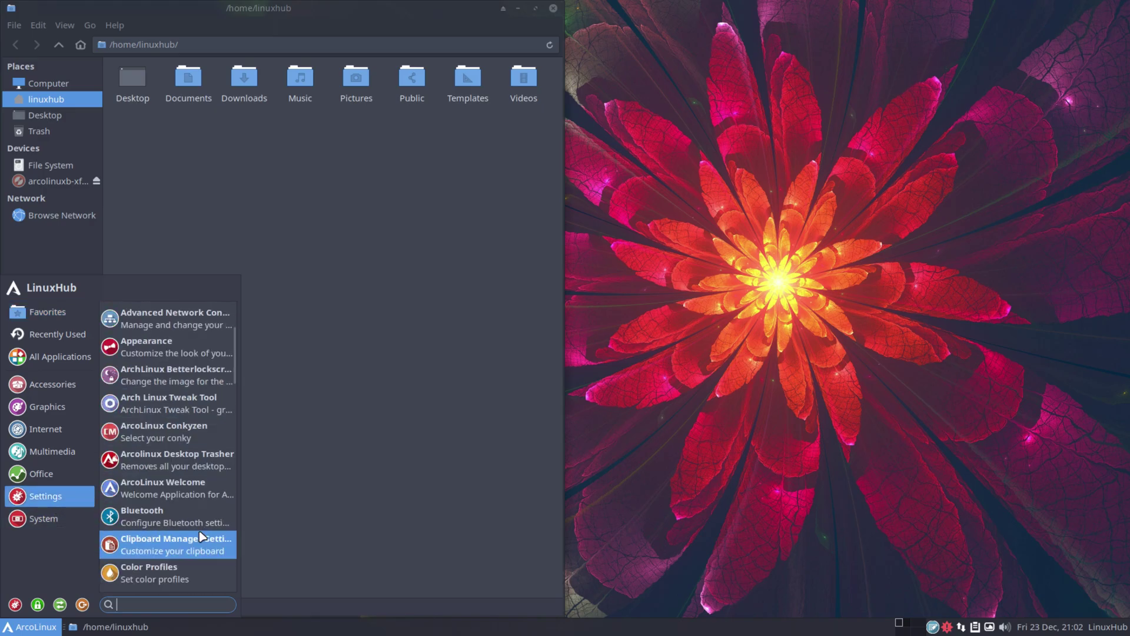
{"action": "left_click", "coordinate": [47, 519]}
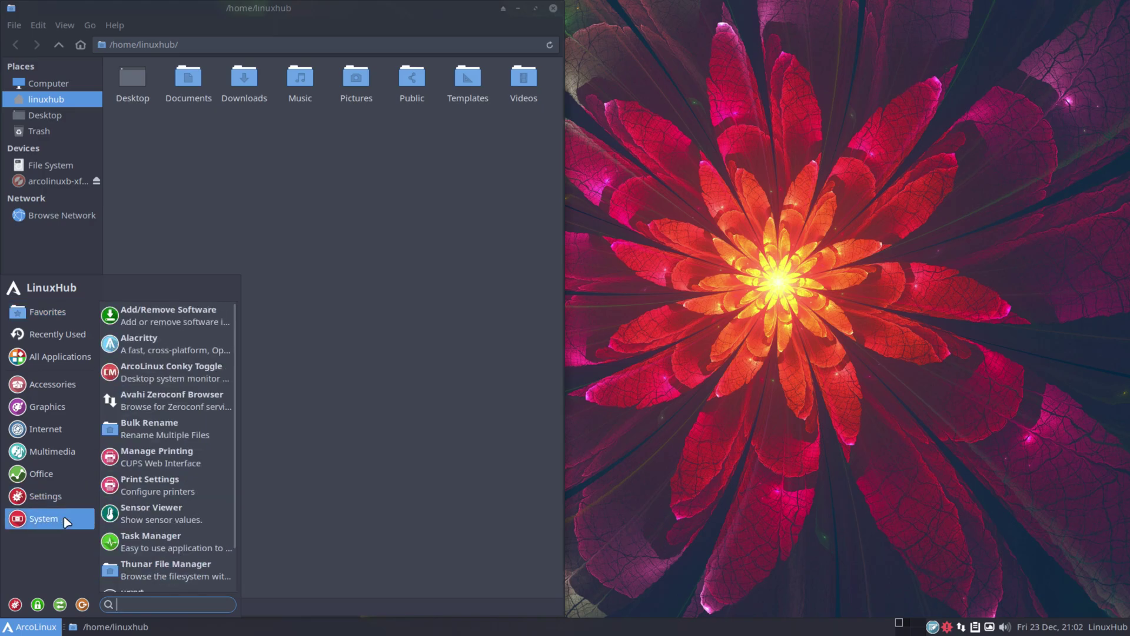
{"action": "left_click", "coordinate": [158, 343]}
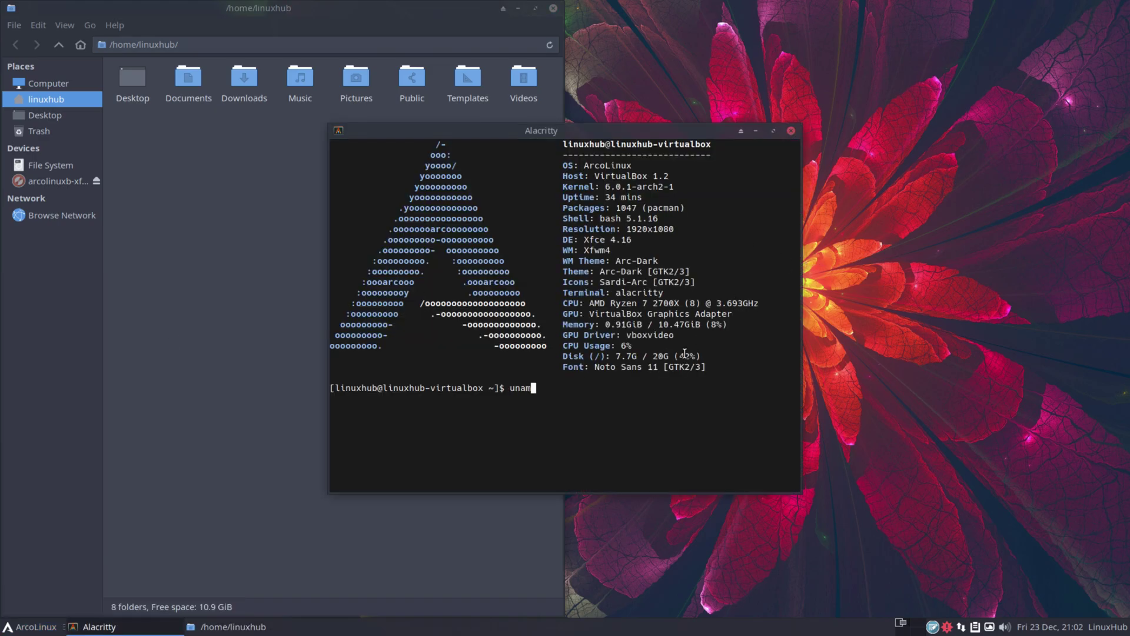
{"action": "key", "text": "Return"}
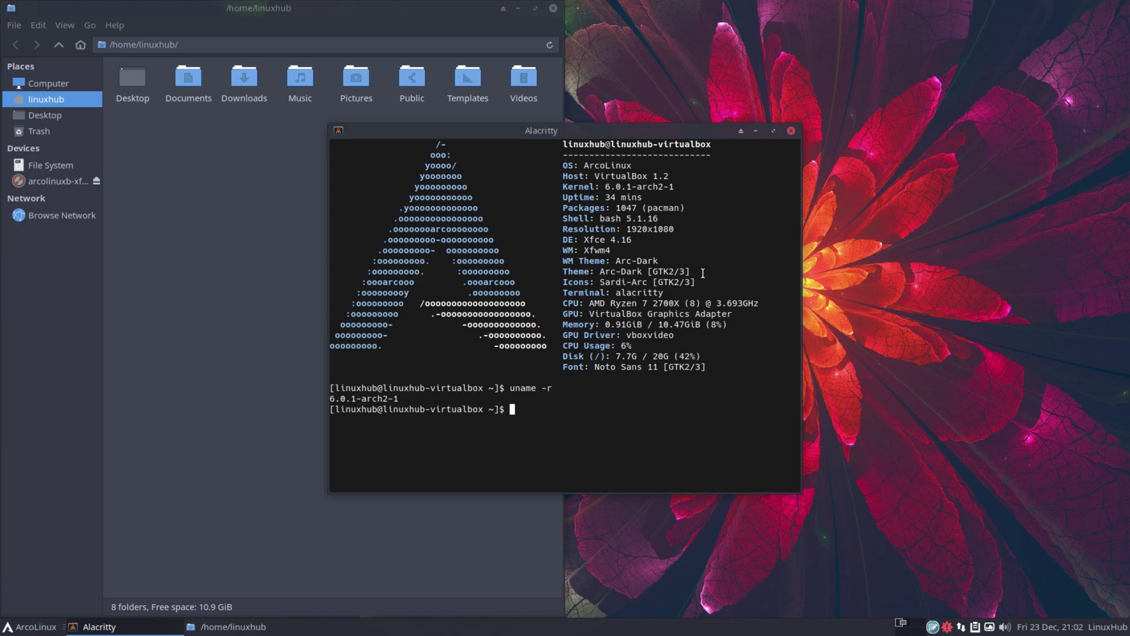
{"action": "left_click", "coordinate": [791, 130]}
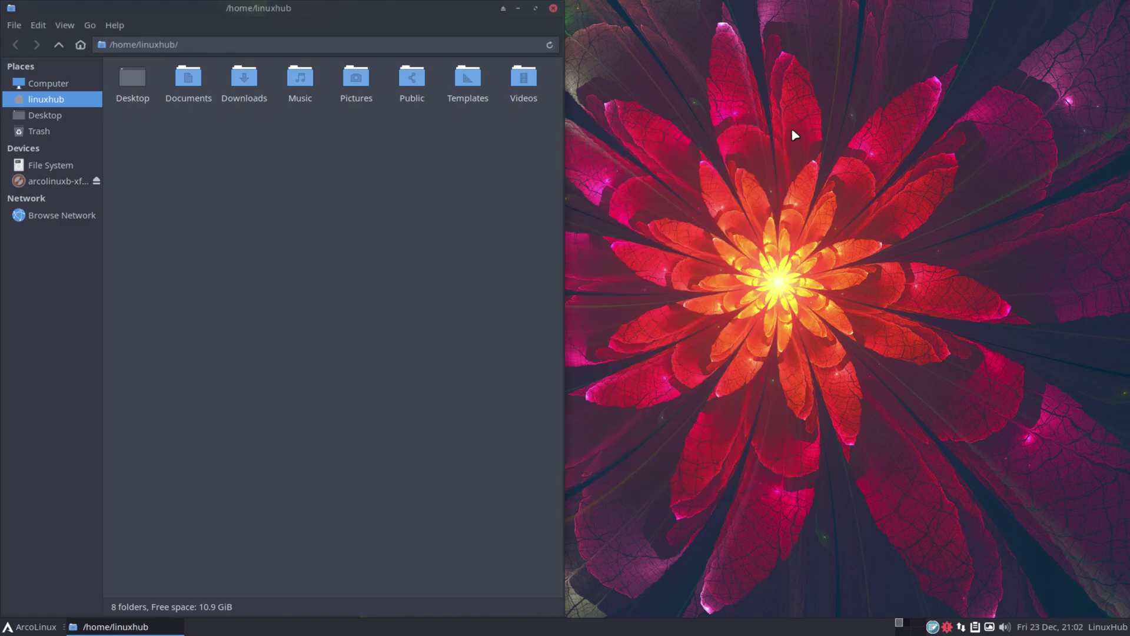
Roll the Xfce Terminal window up and back down, close it, then start the tray update check
{"action": "left_click", "coordinate": [29, 626]}
{"action": "left_click", "coordinate": [80, 523]}
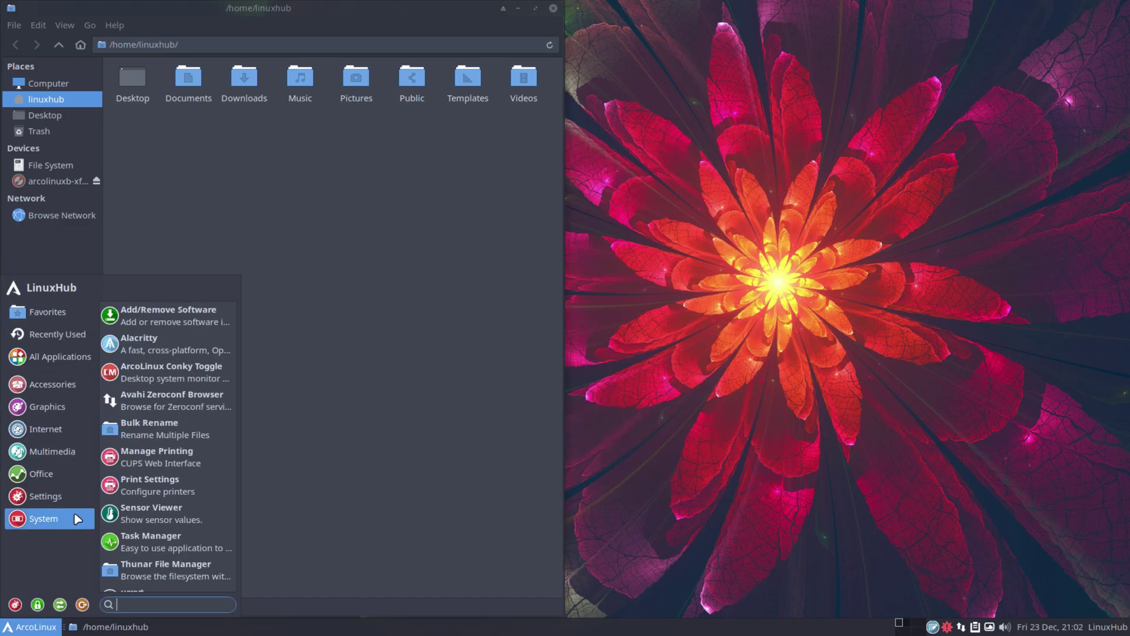
{"action": "scroll", "coordinate": [214, 520], "scroll_direction": "down", "scroll_amount": 2}
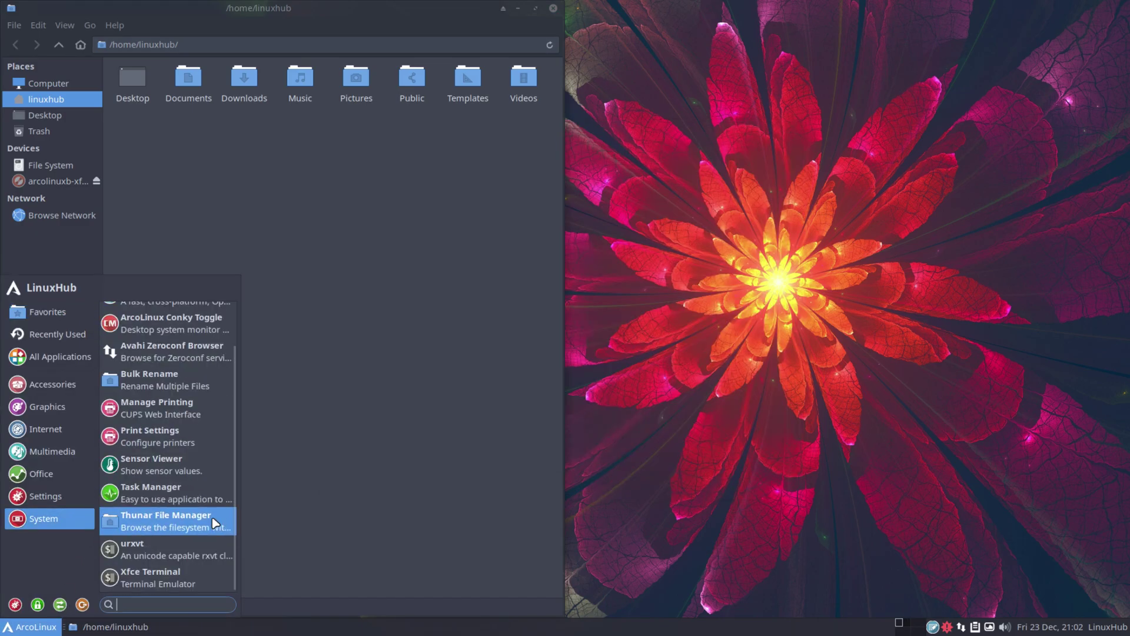
{"action": "left_click", "coordinate": [175, 572]}
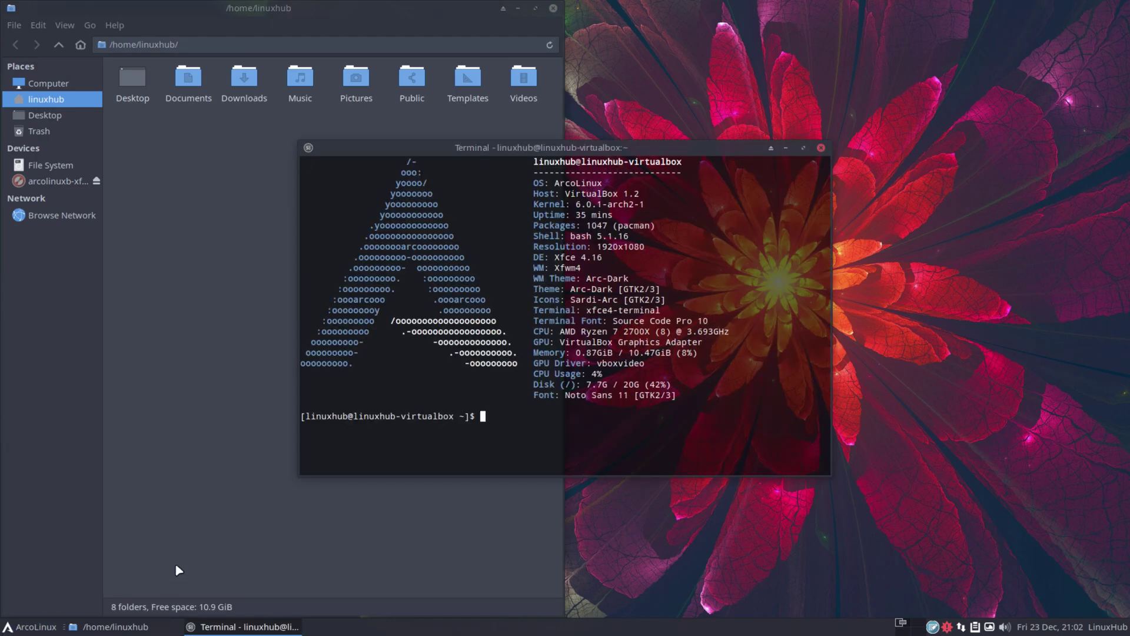
{"action": "left_click", "coordinate": [308, 148]}
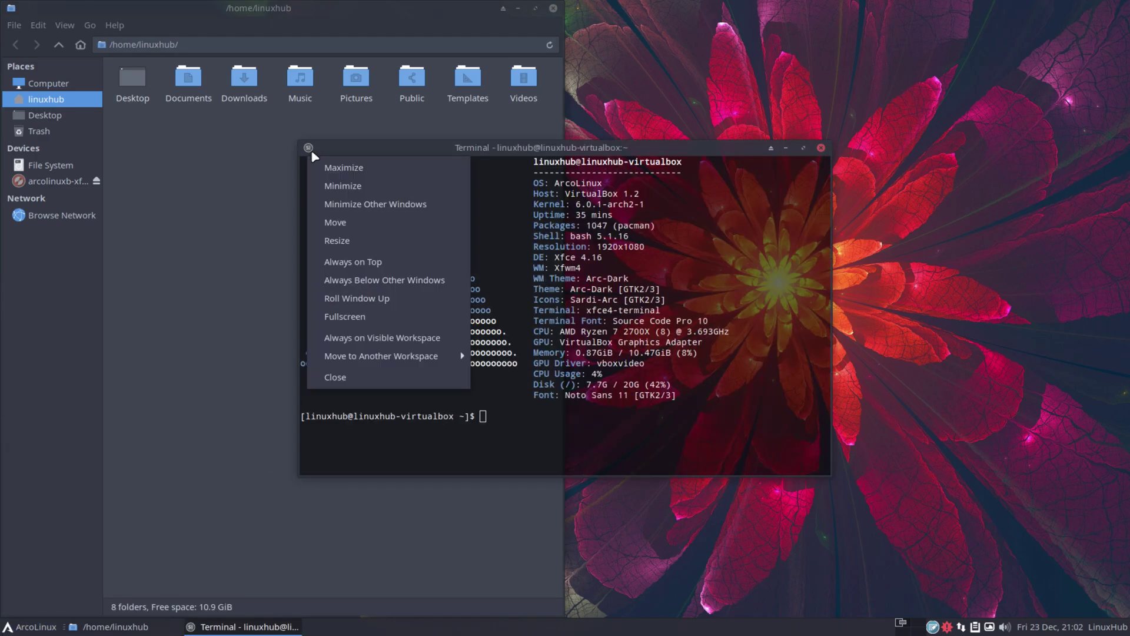
{"action": "left_click", "coordinate": [749, 152]}
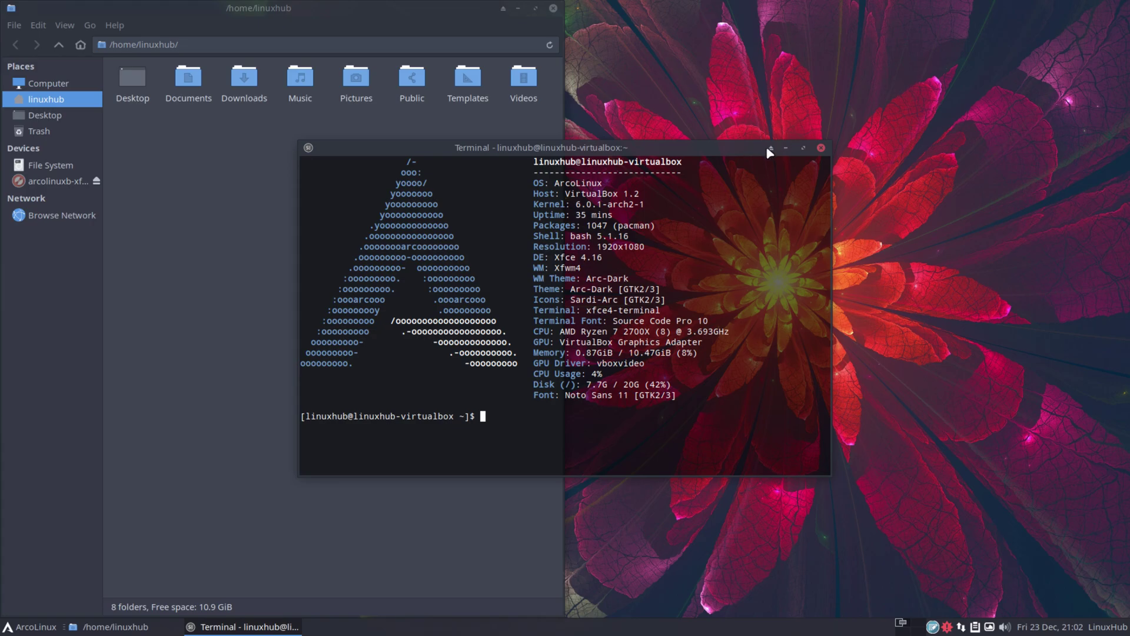
{"action": "left_click", "coordinate": [768, 150]}
{"action": "left_click", "coordinate": [771, 150]}
{"action": "left_click", "coordinate": [821, 147]}
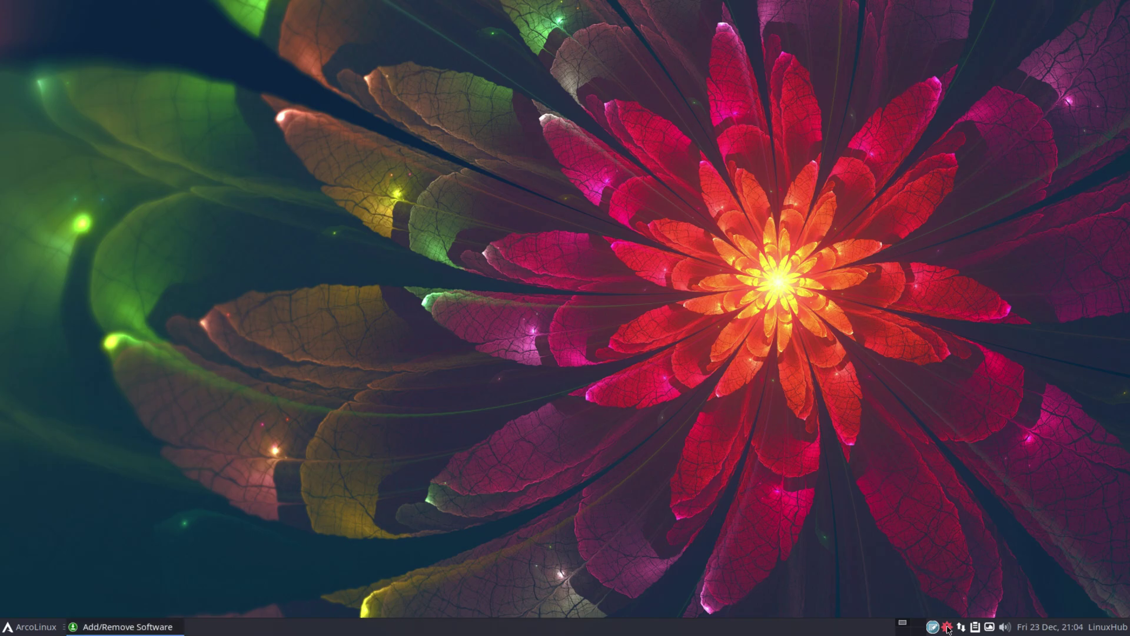
{"action": "left_click", "coordinate": [947, 628]}
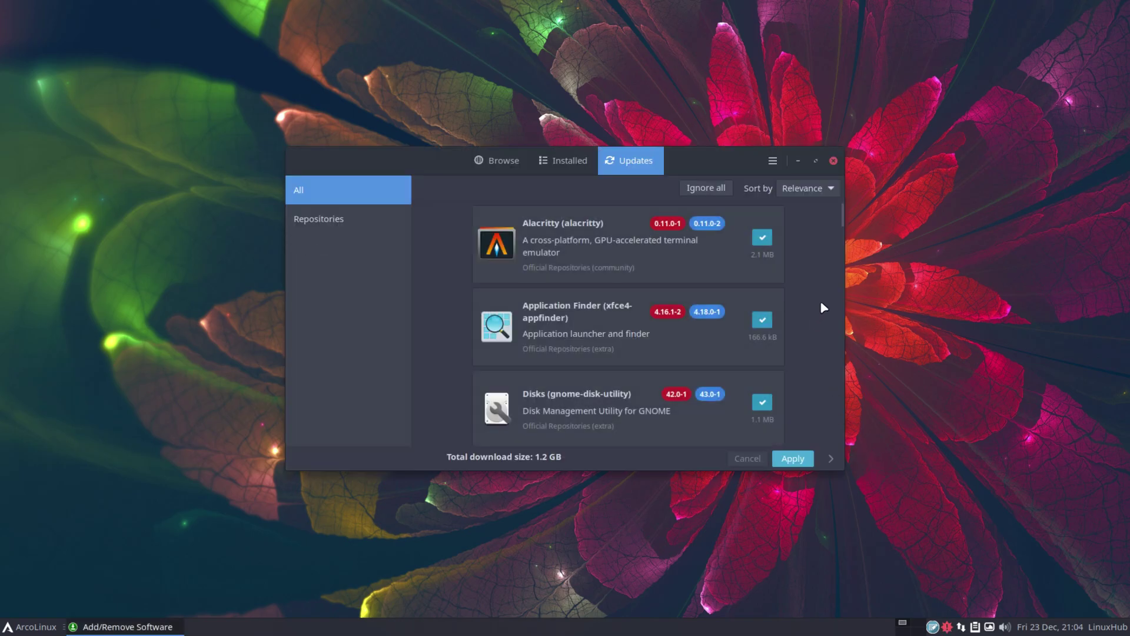
Search the software packages for "gimp" and mark GIMP for installation
{"action": "scroll", "coordinate": [822, 308], "scroll_direction": "down", "scroll_amount": 10}
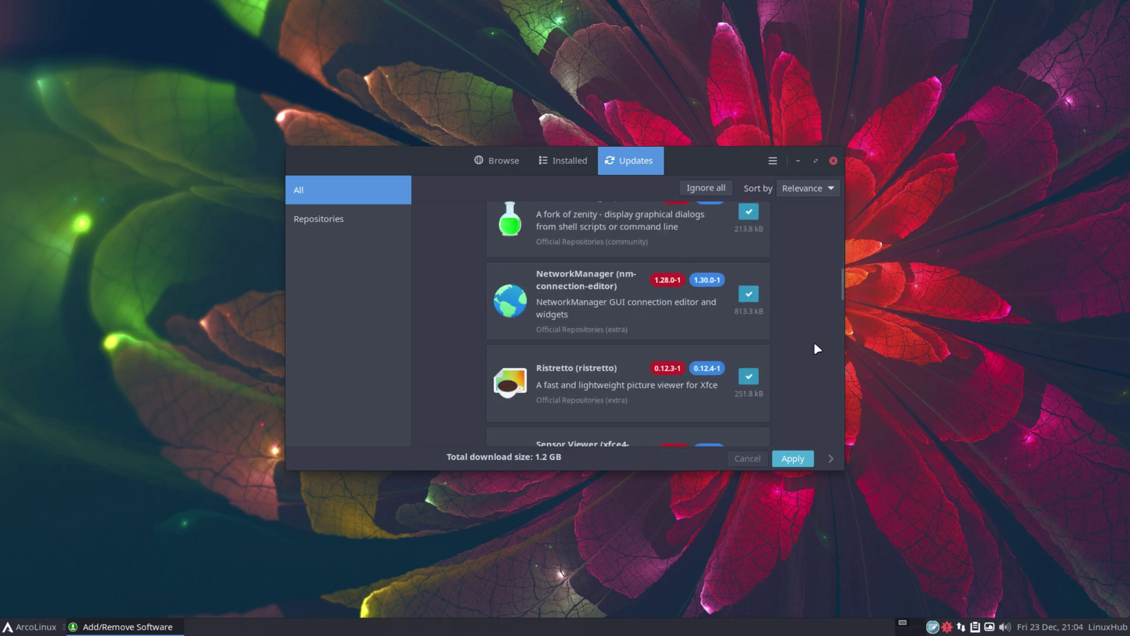
{"action": "left_click", "coordinate": [500, 164]}
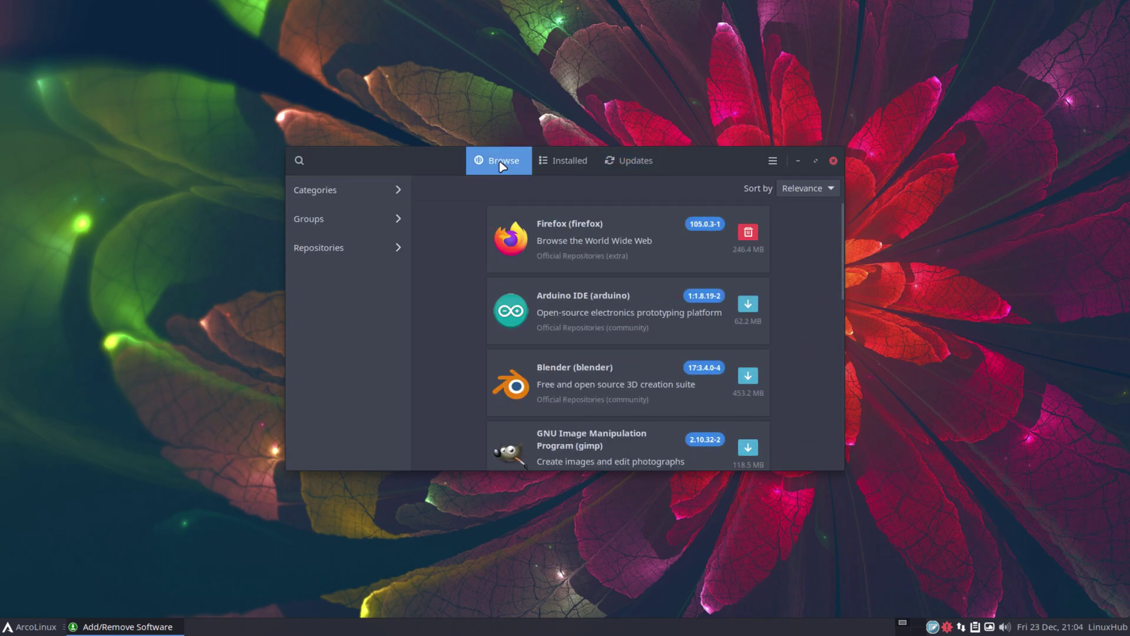
{"action": "left_click", "coordinate": [299, 160]}
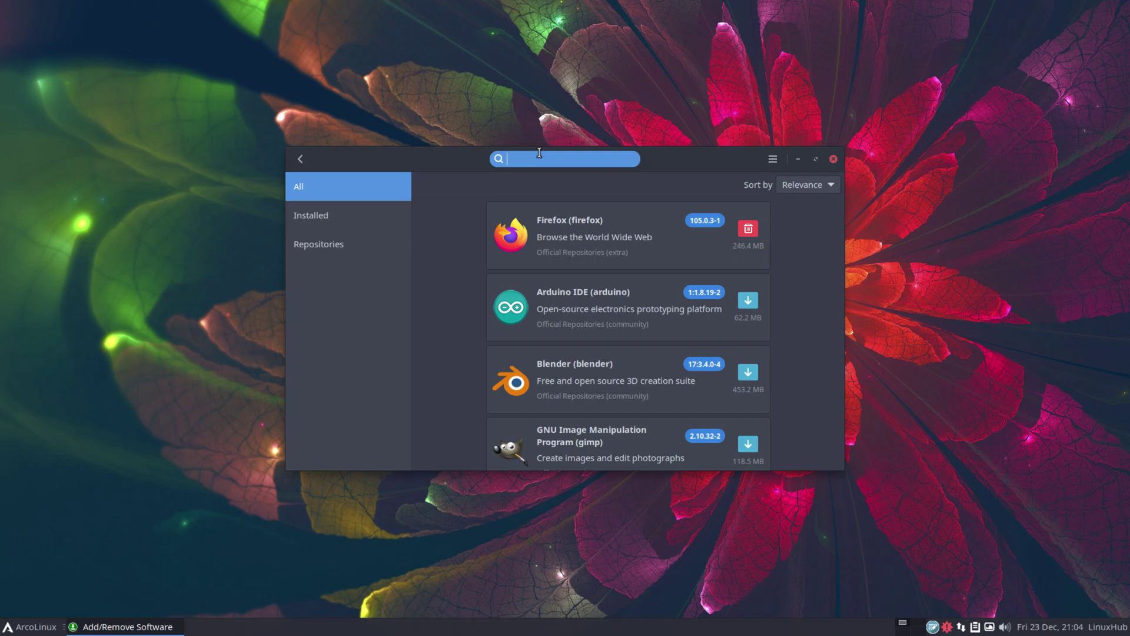
{"action": "type", "text": "gimp"}
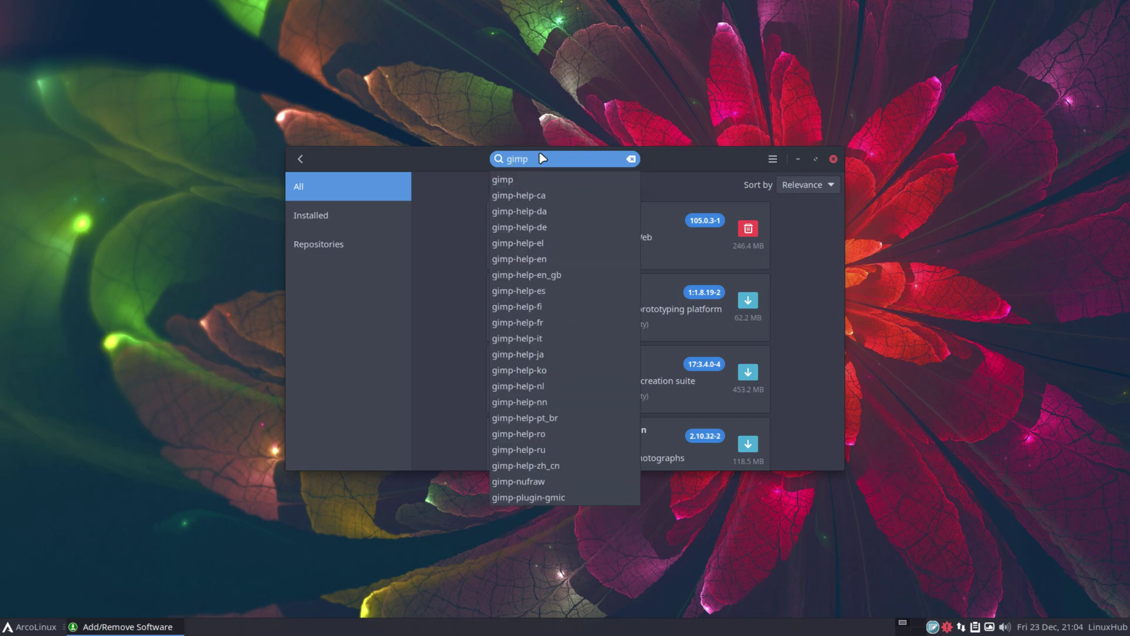
{"action": "key", "text": "Return"}
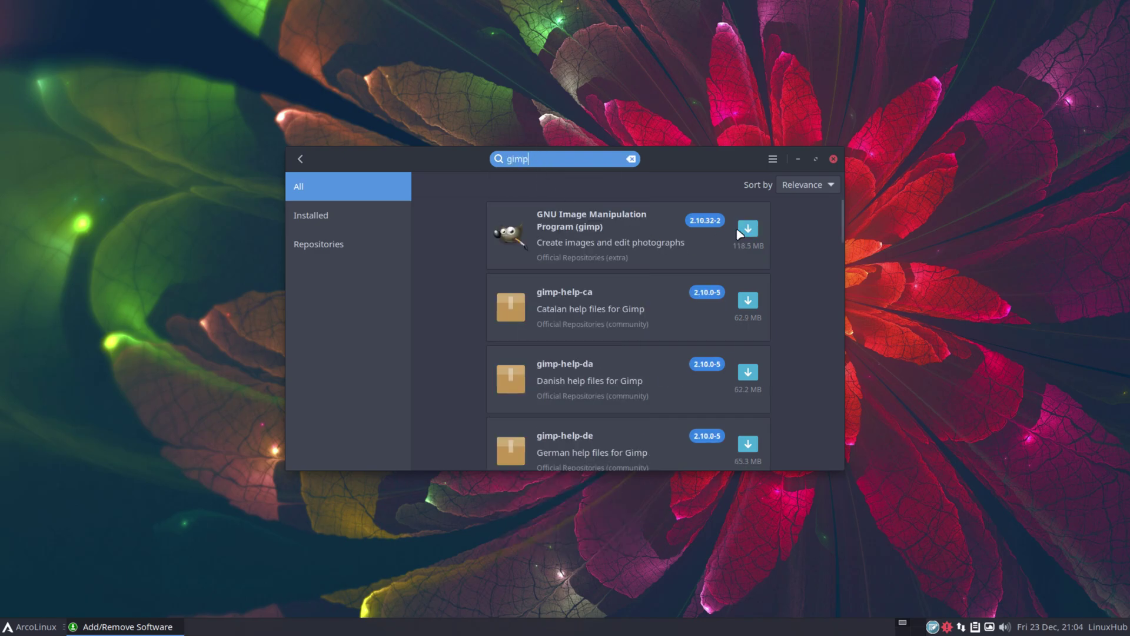
{"action": "left_click", "coordinate": [748, 228]}
Apply and authorise the GIMP 2.10.32-2 install, dismiss the warning, and return to results
{"action": "left_click", "coordinate": [793, 458]}
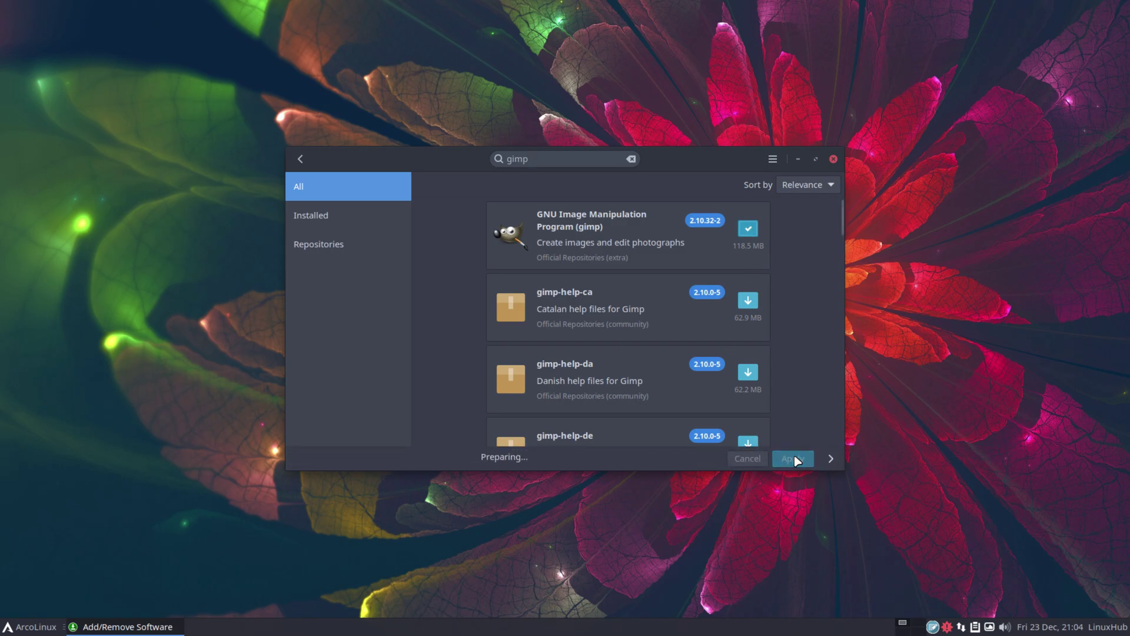
{"action": "type", "text": "****"}
{"action": "key", "text": "Return"}
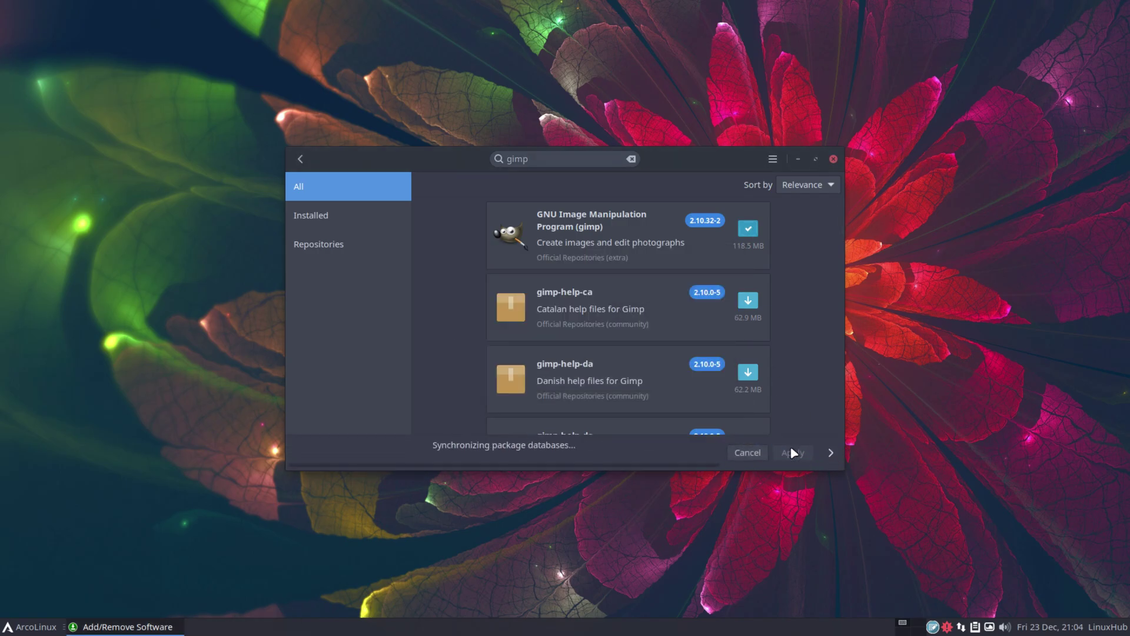
{"action": "key", "text": "Return"}
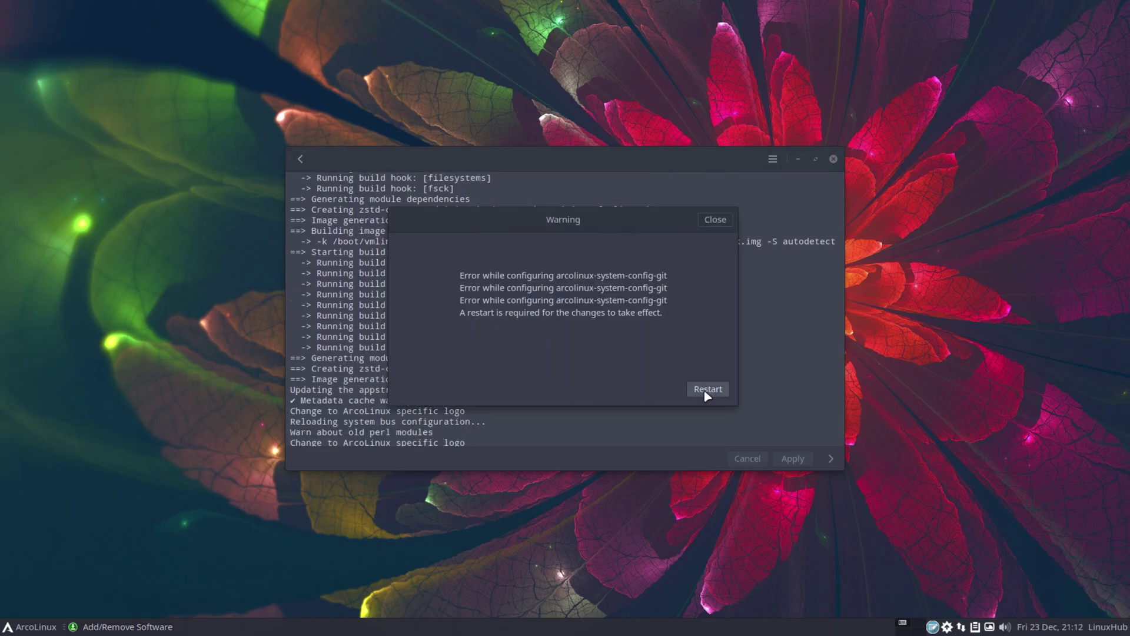
{"action": "left_click", "coordinate": [715, 219]}
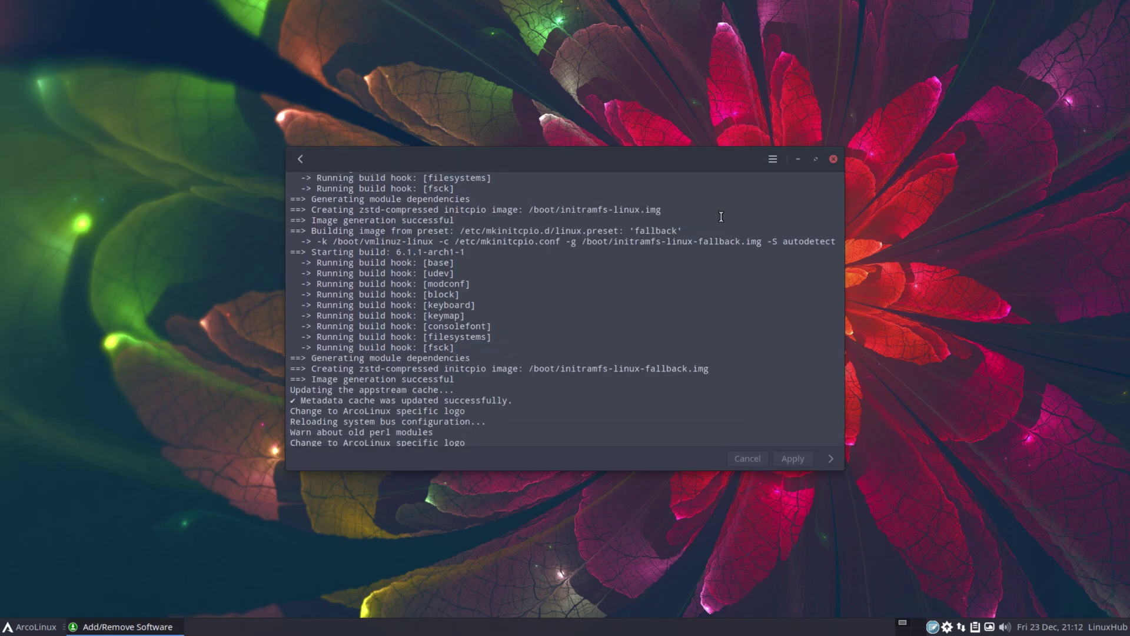
{"action": "left_click", "coordinate": [301, 159]}
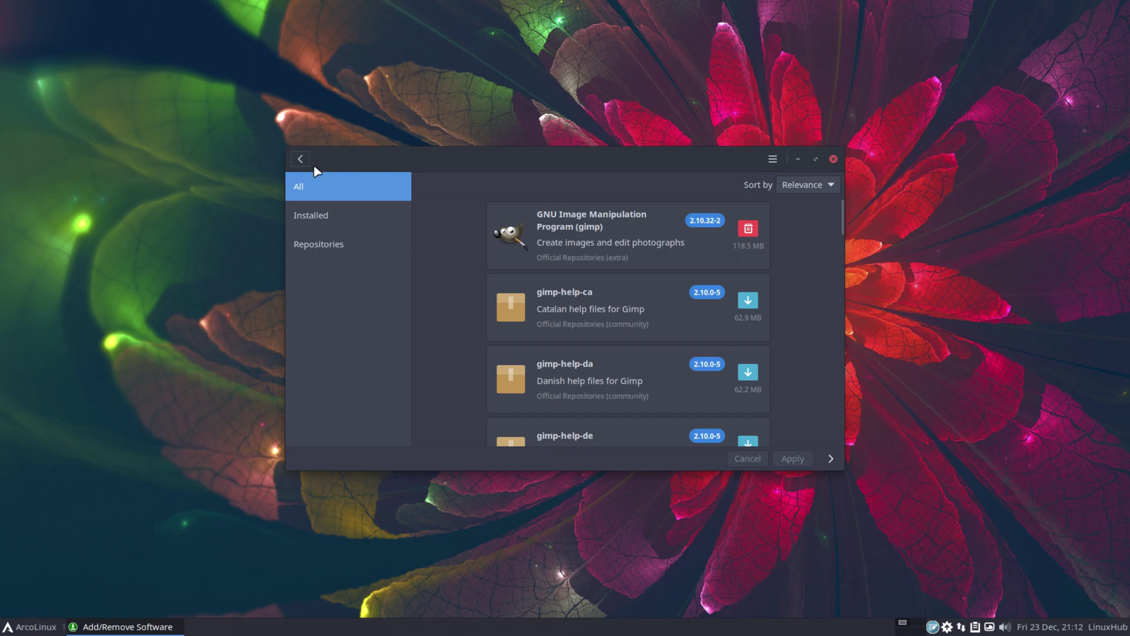
Search for "vlc" and install VLC 3.0.18-4 with its 12 required packages (26.9 MB)
{"action": "left_click", "coordinate": [300, 159]}
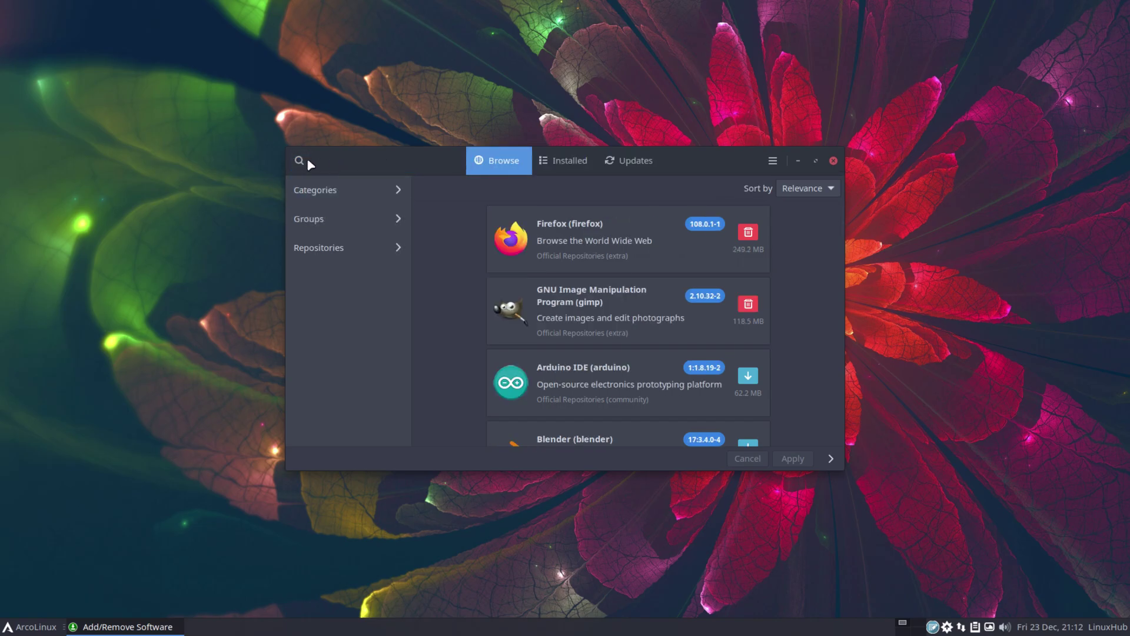
{"action": "left_click", "coordinate": [301, 159]}
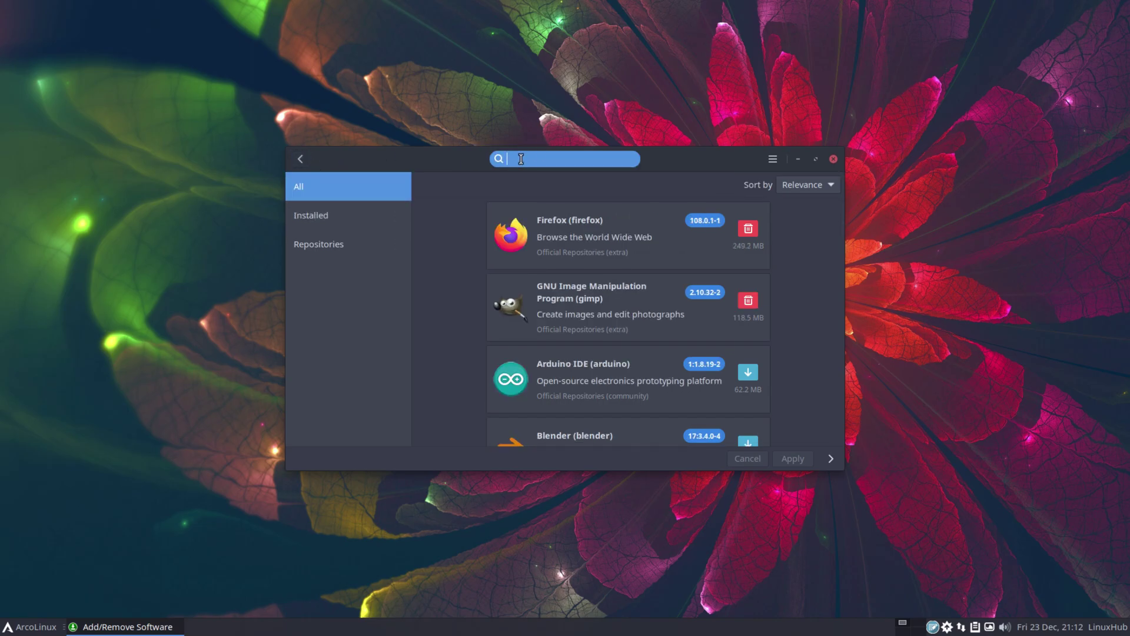
{"action": "type", "text": "vlc"}
{"action": "key", "text": "Return"}
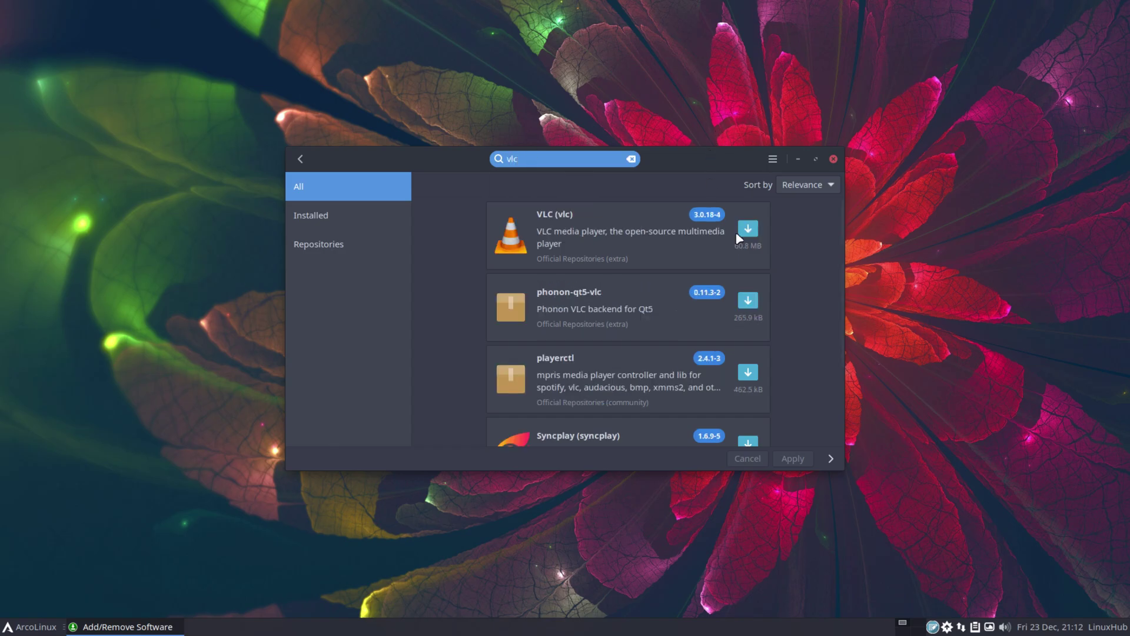
{"action": "left_click", "coordinate": [748, 229]}
{"action": "left_click", "coordinate": [792, 458]}
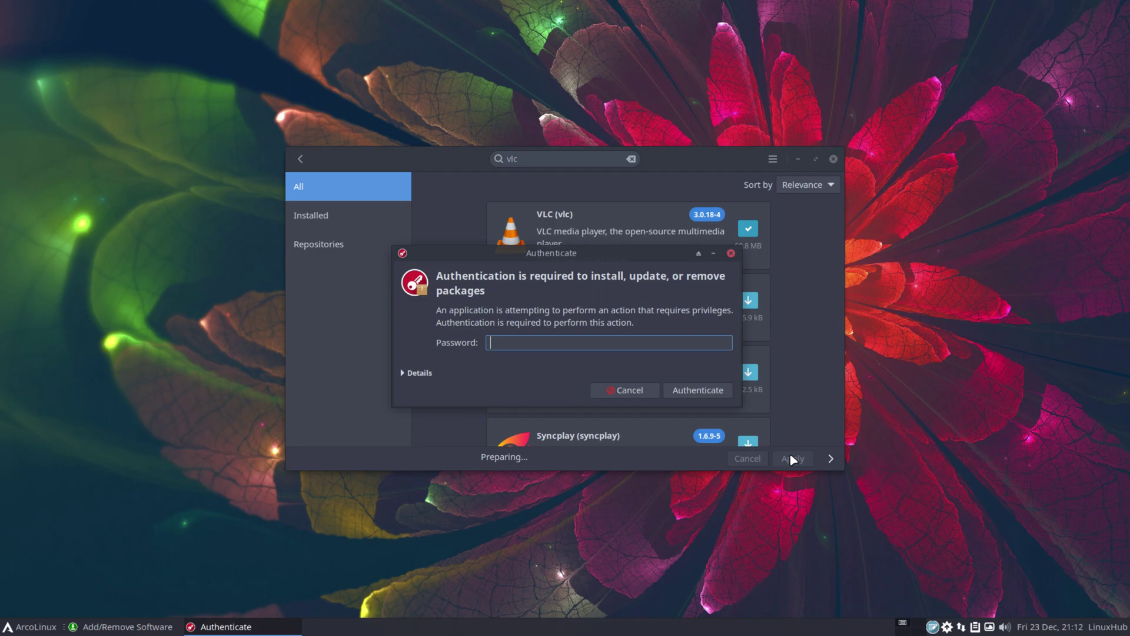
{"action": "key", "text": "Return"}
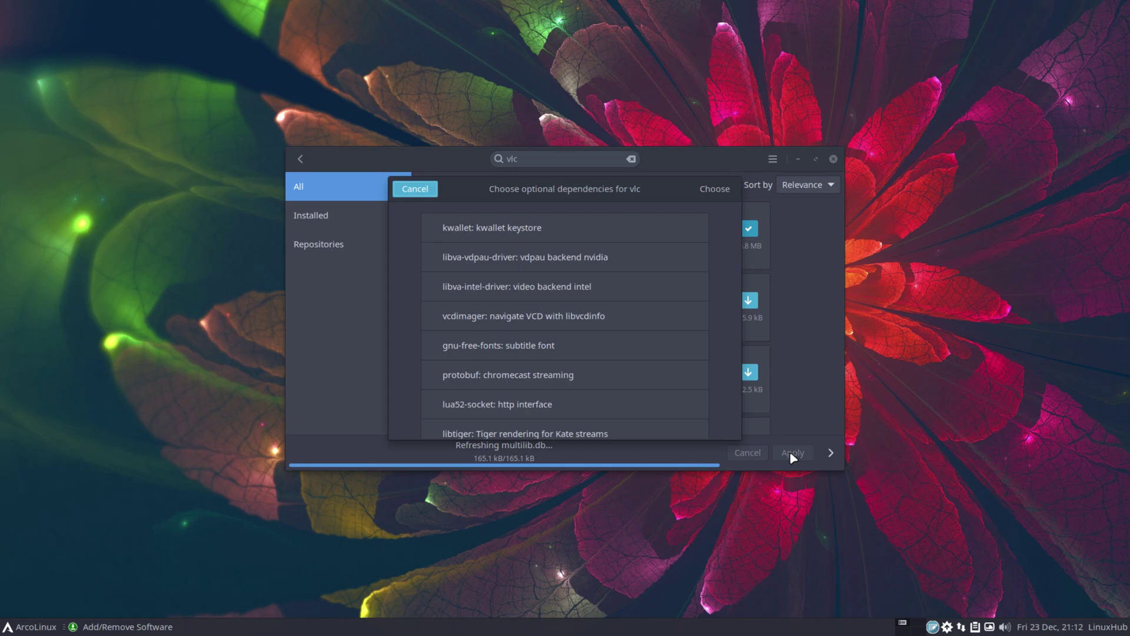
{"action": "left_click", "coordinate": [715, 187]}
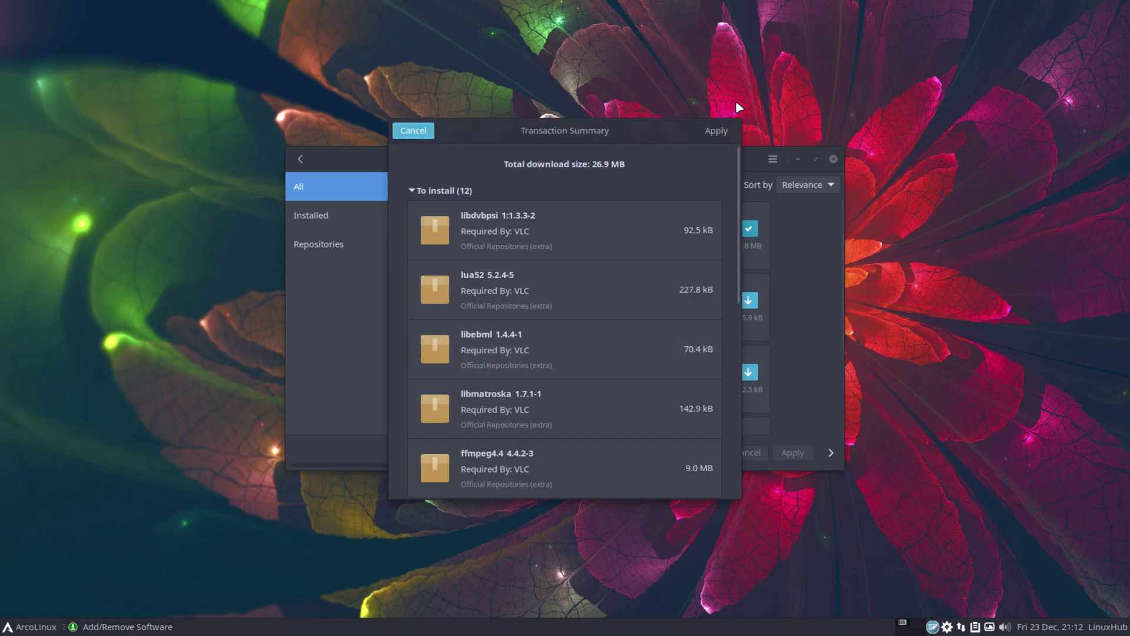
{"action": "left_click", "coordinate": [713, 132]}
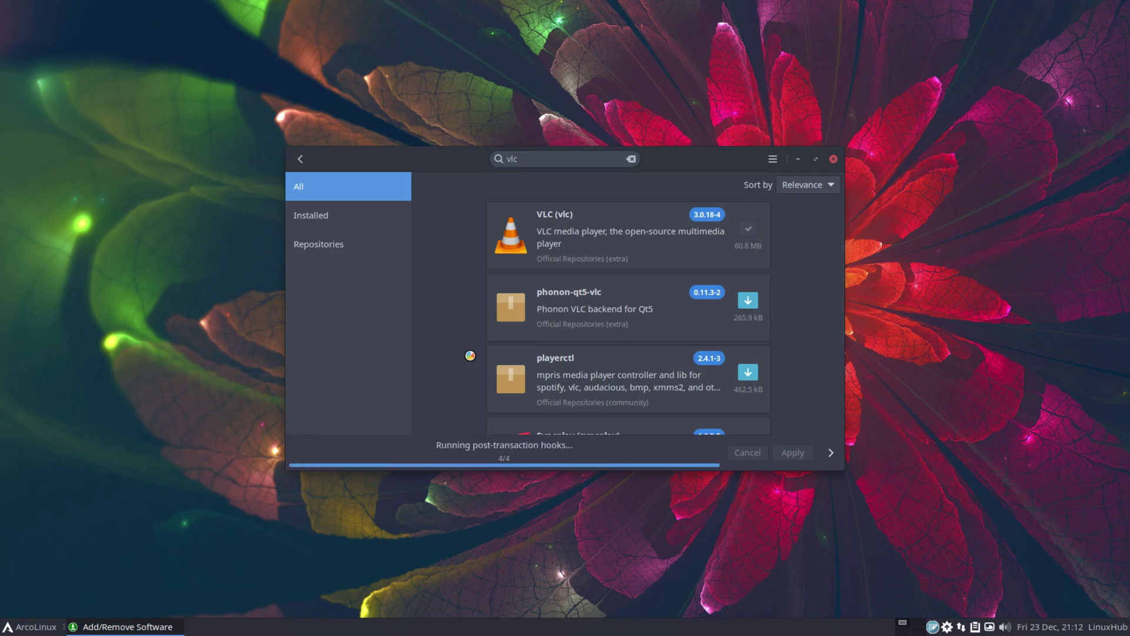
{"action": "key", "text": "BackSpace"}
{"action": "key", "text": "BackSpace"}
Search "audac" and install Audacious 4.2-3 together with audacious-plugins
{"action": "type", "text": "audac"}
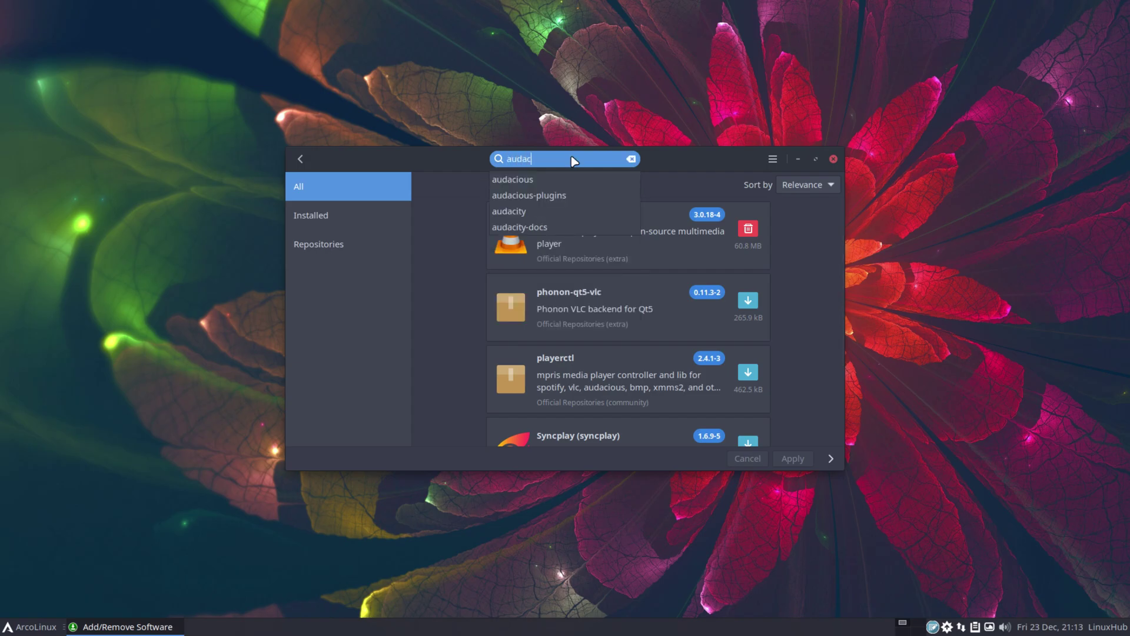
{"action": "left_click", "coordinate": [518, 177]}
{"action": "left_click", "coordinate": [748, 229]}
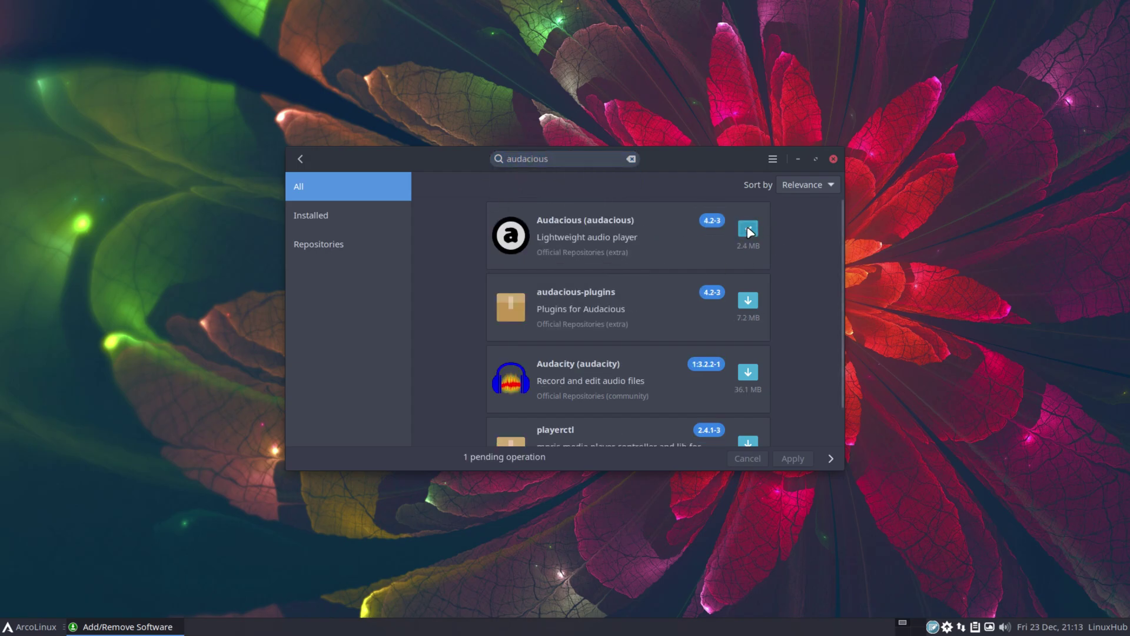
{"action": "left_click", "coordinate": [777, 459]}
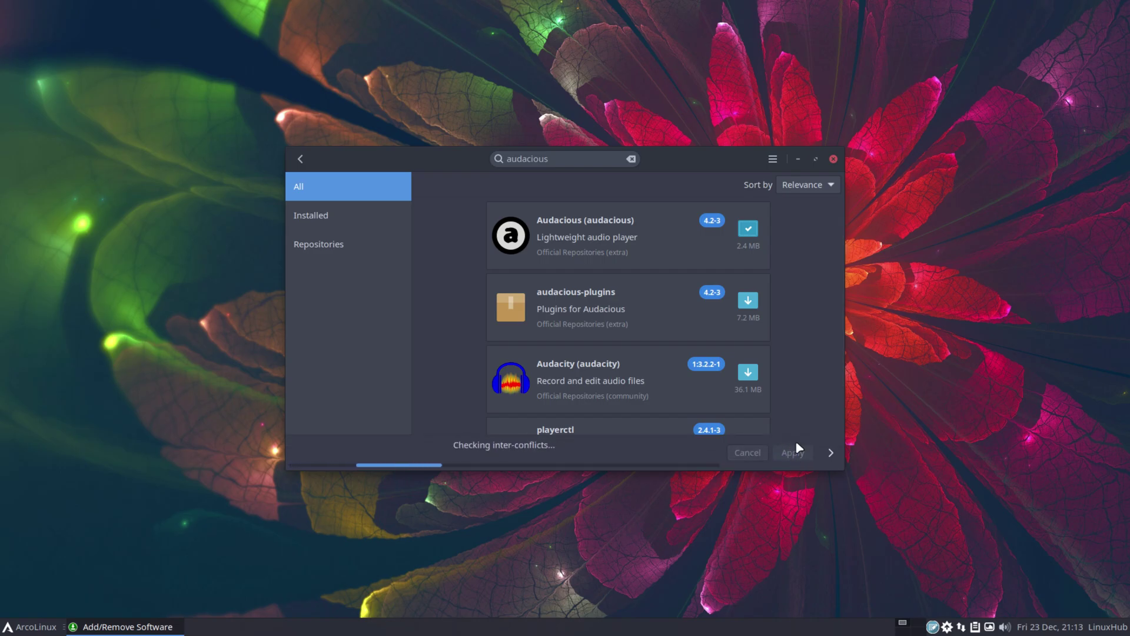
{"action": "left_click", "coordinate": [718, 131]}
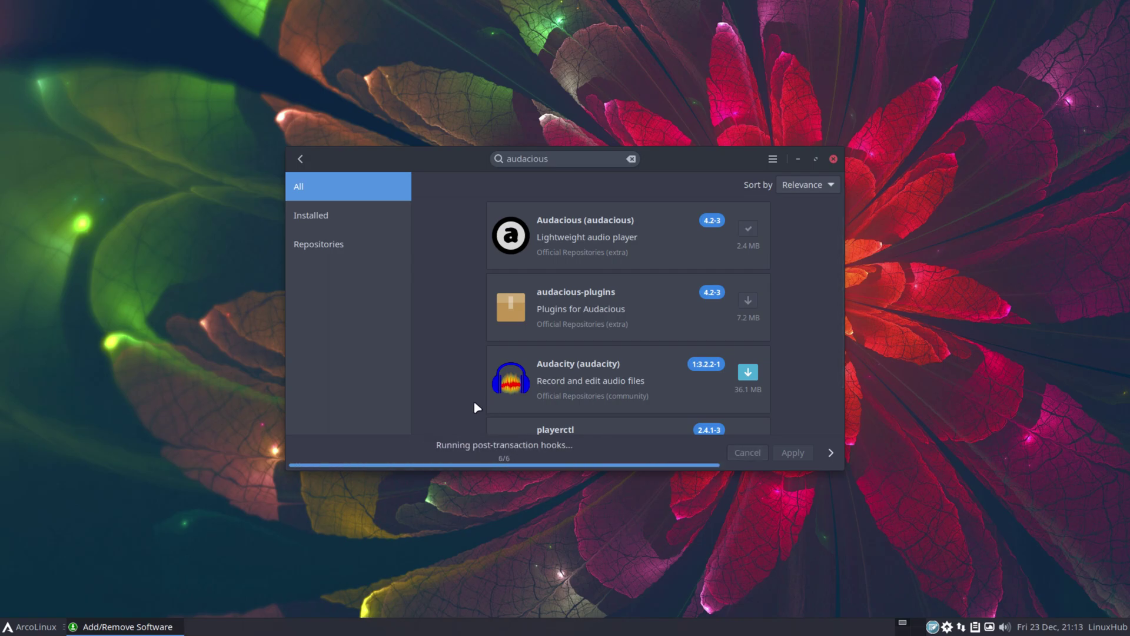
Close Add/Remove Software, returning to the Xfce desktop
{"action": "double_click", "coordinate": [559, 154]}
{"action": "scroll", "coordinate": [504, 364], "scroll_direction": "down", "scroll_amount": 1}
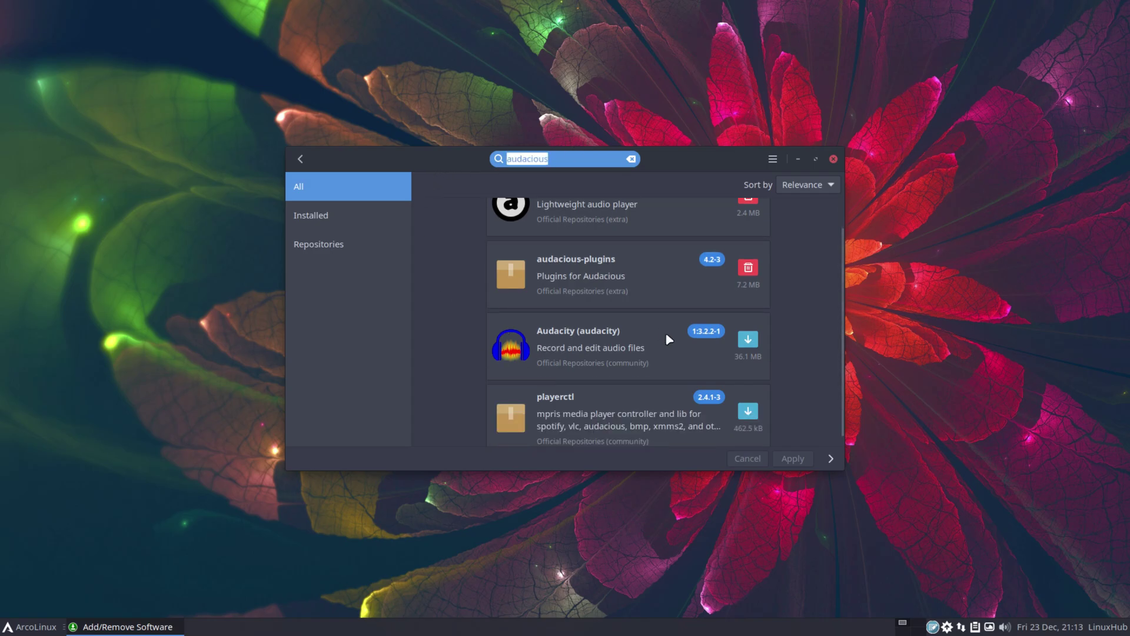
{"action": "scroll", "coordinate": [783, 313], "scroll_direction": "up", "scroll_amount": 1}
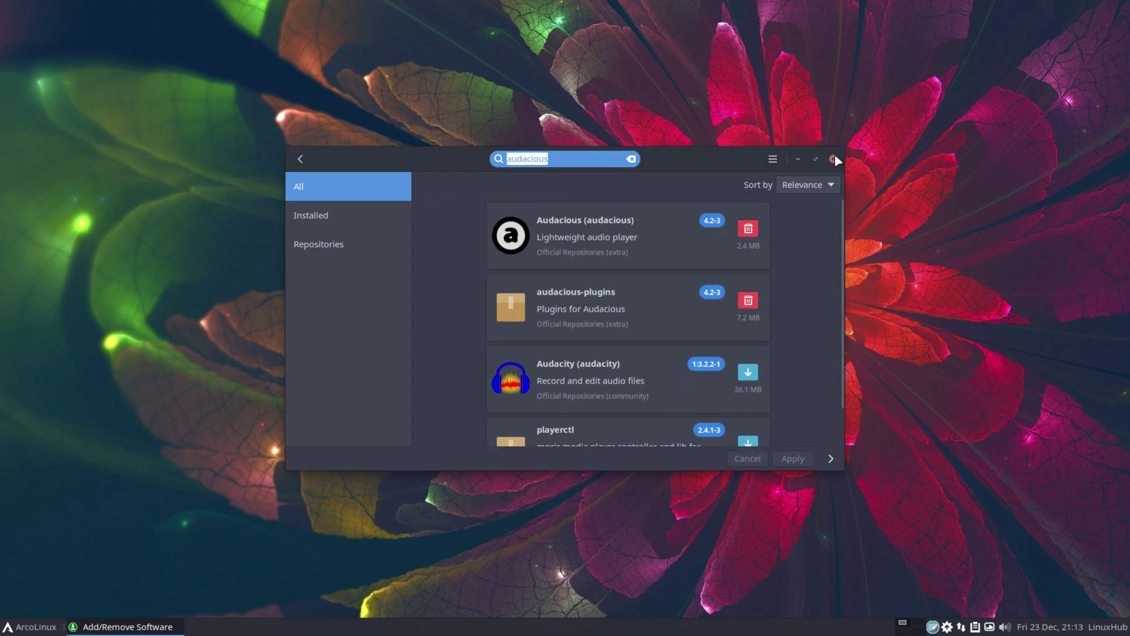
{"action": "left_click", "coordinate": [834, 159]}
{"action": "left_click", "coordinate": [43, 626]}
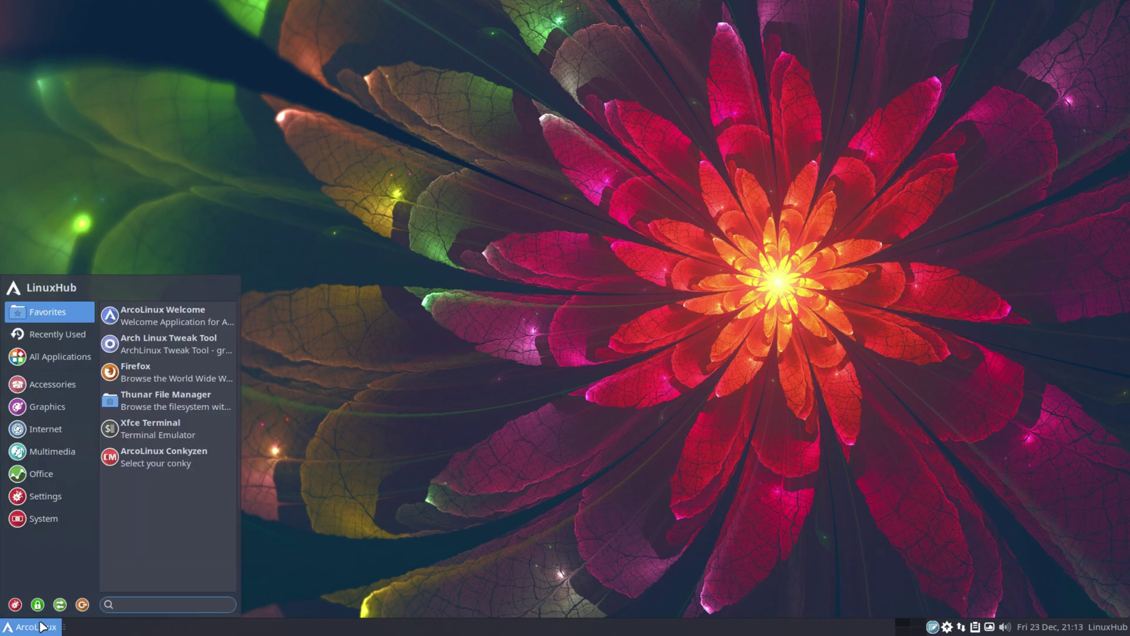
Launch Audacious from Multimedia and look through its View and Output menus
{"action": "left_click", "coordinate": [52, 451]}
{"action": "left_click", "coordinate": [170, 315]}
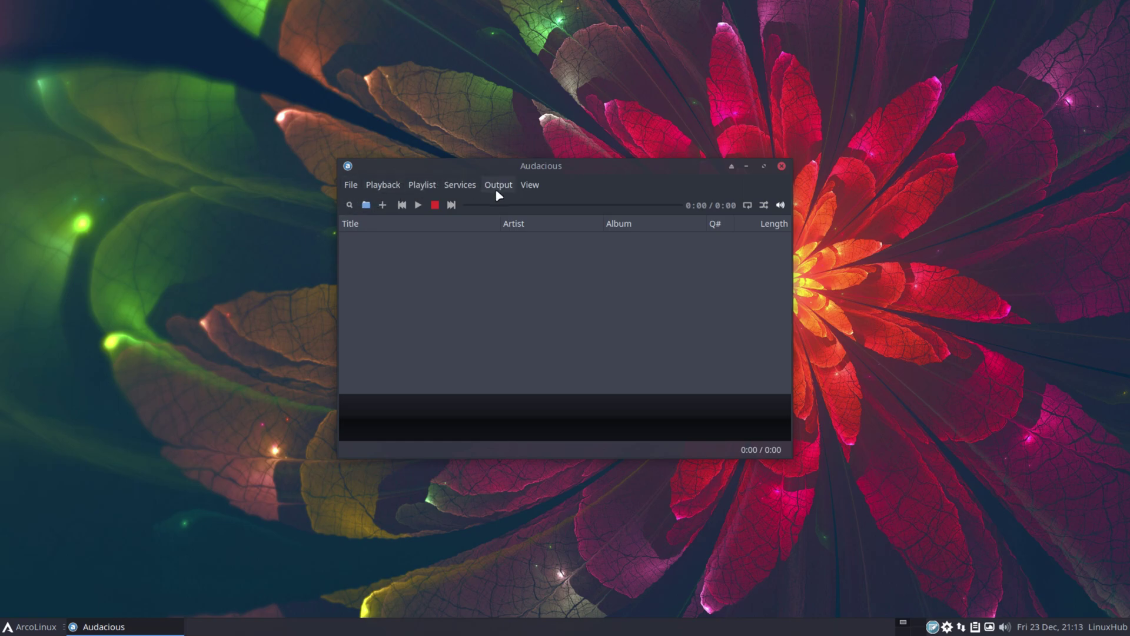
{"action": "left_click", "coordinate": [536, 185]}
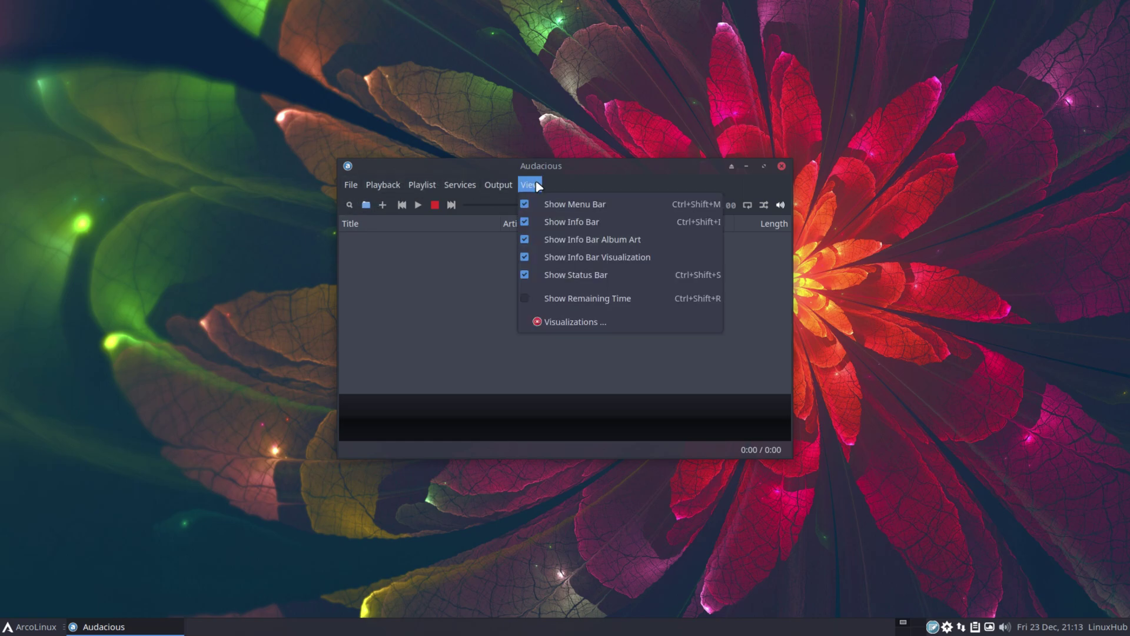
{"action": "left_click", "coordinate": [535, 185]}
{"action": "left_click", "coordinate": [497, 185]}
{"action": "left_click", "coordinate": [497, 185]}
Check the Services, Playlist, Playback and File menus, then close Audacious
{"action": "left_click", "coordinate": [465, 186]}
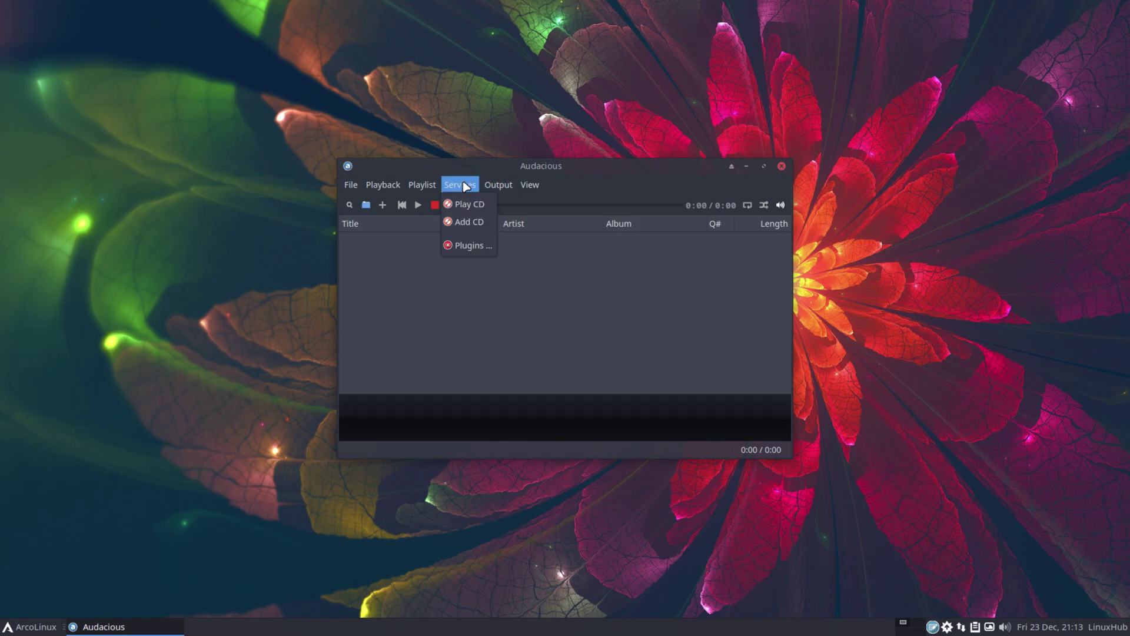
{"action": "left_click", "coordinate": [465, 186]}
{"action": "left_click", "coordinate": [420, 186]}
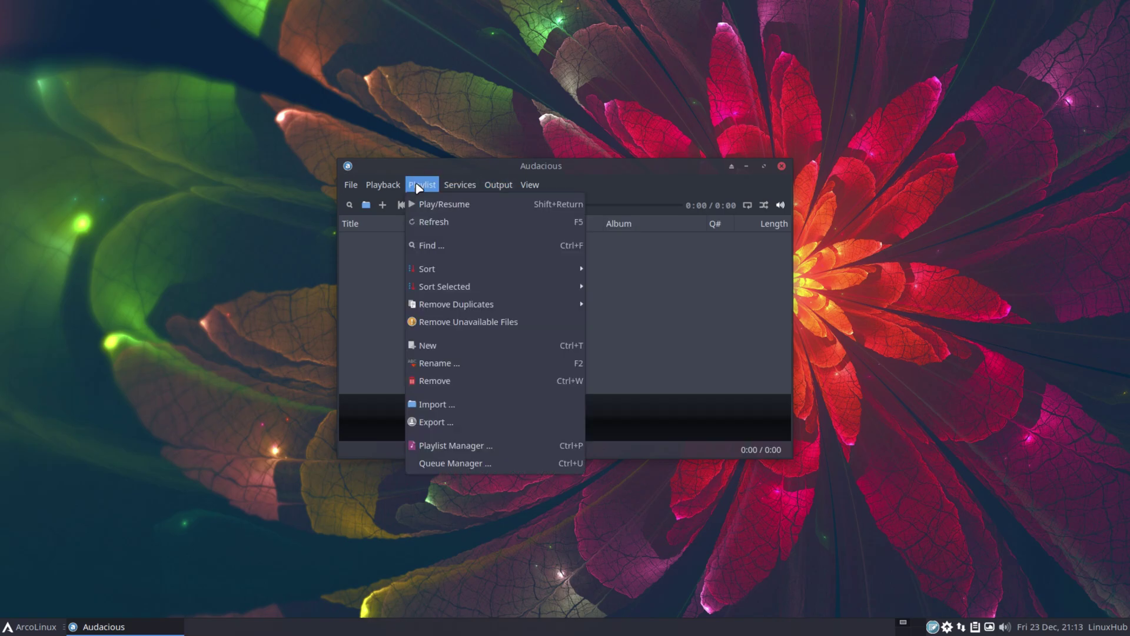
{"action": "left_click", "coordinate": [419, 186]}
{"action": "left_click", "coordinate": [372, 186]}
{"action": "left_click", "coordinate": [372, 186]}
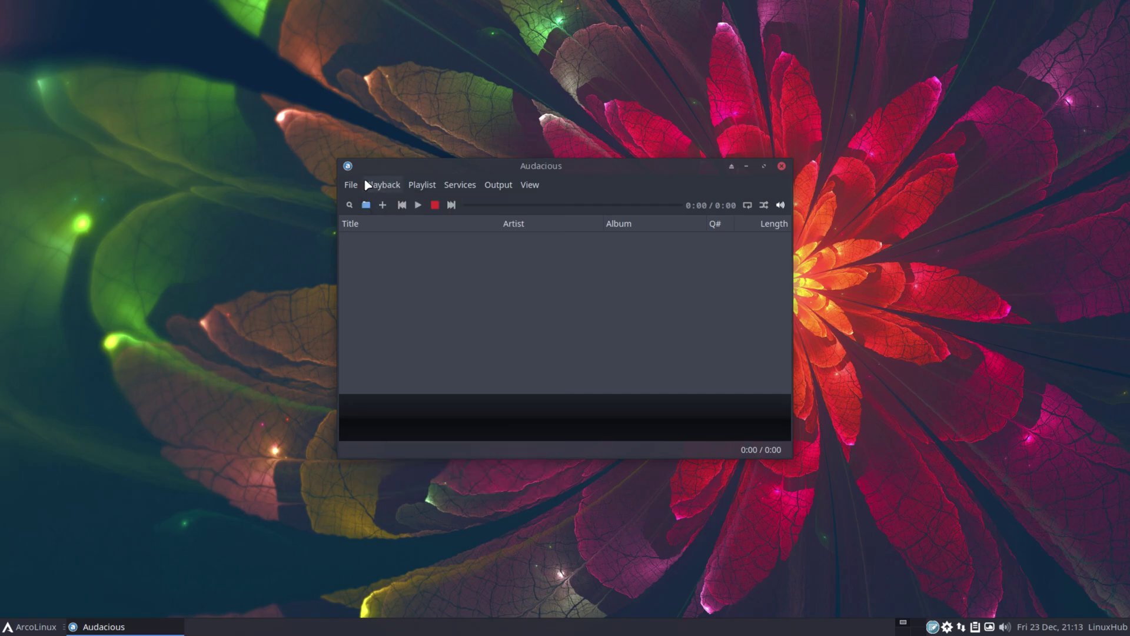
{"action": "left_click", "coordinate": [352, 185]}
{"action": "left_click", "coordinate": [368, 399]}
{"action": "left_click", "coordinate": [781, 167]}
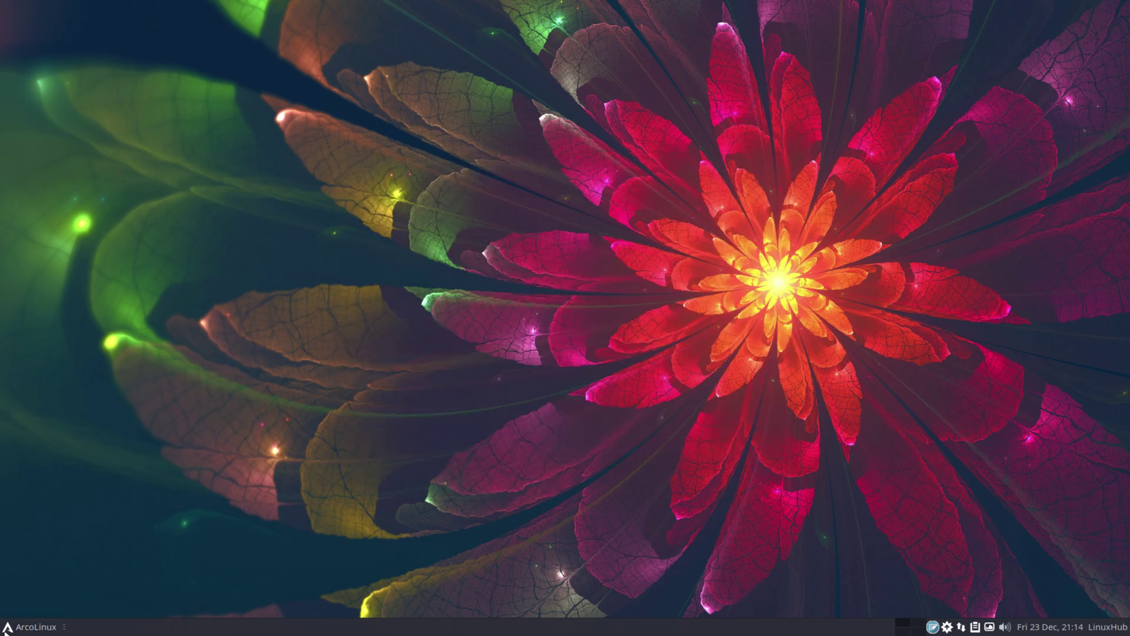
Launch VLC media player from Multimedia and accept its privacy and network access policy
{"action": "left_click", "coordinate": [29, 627]}
{"action": "left_click", "coordinate": [47, 451]}
{"action": "left_click", "coordinate": [173, 372]}
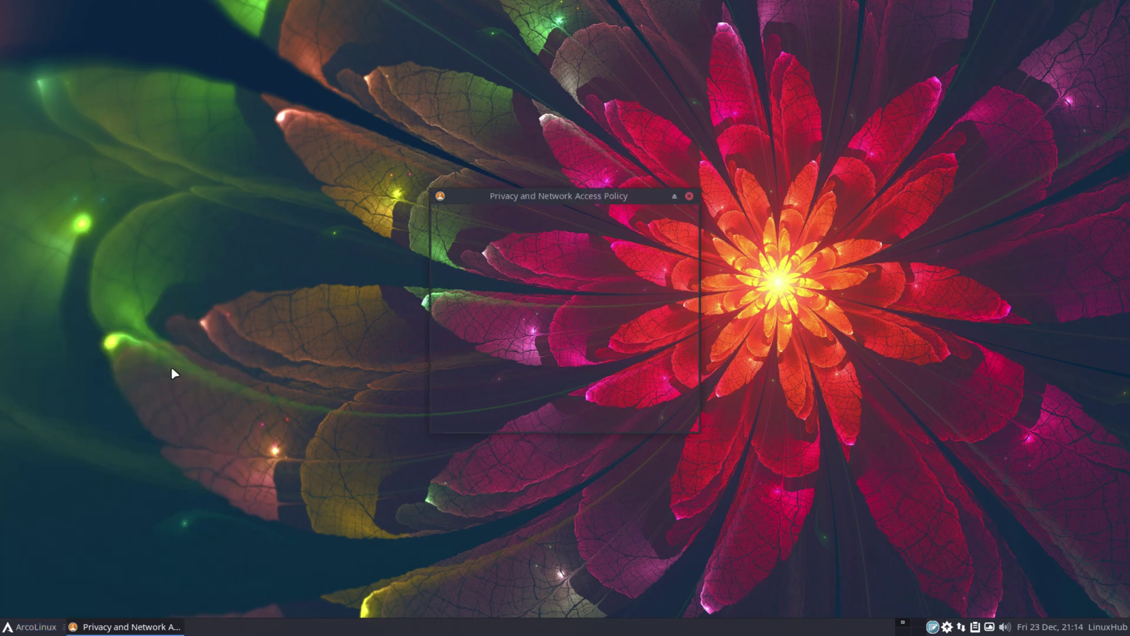
{"action": "left_click", "coordinate": [669, 420]}
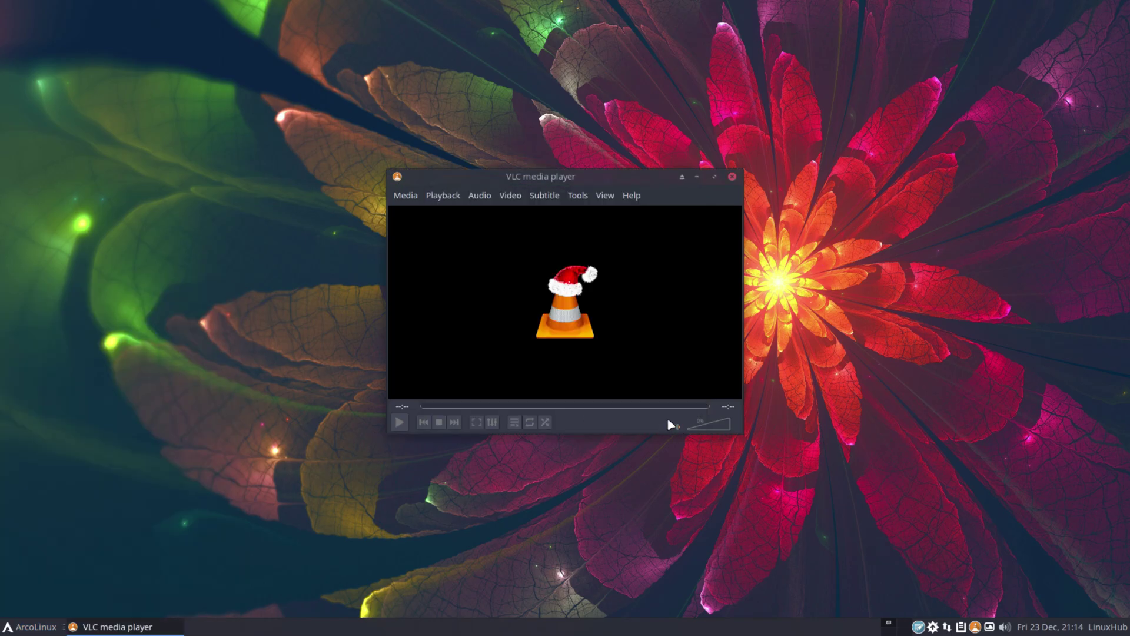
Confirm VLC's About box shows version 3.0.18 Vetinari, then close VLC
{"action": "left_click", "coordinate": [642, 196]}
{"action": "left_click", "coordinate": [643, 244]}
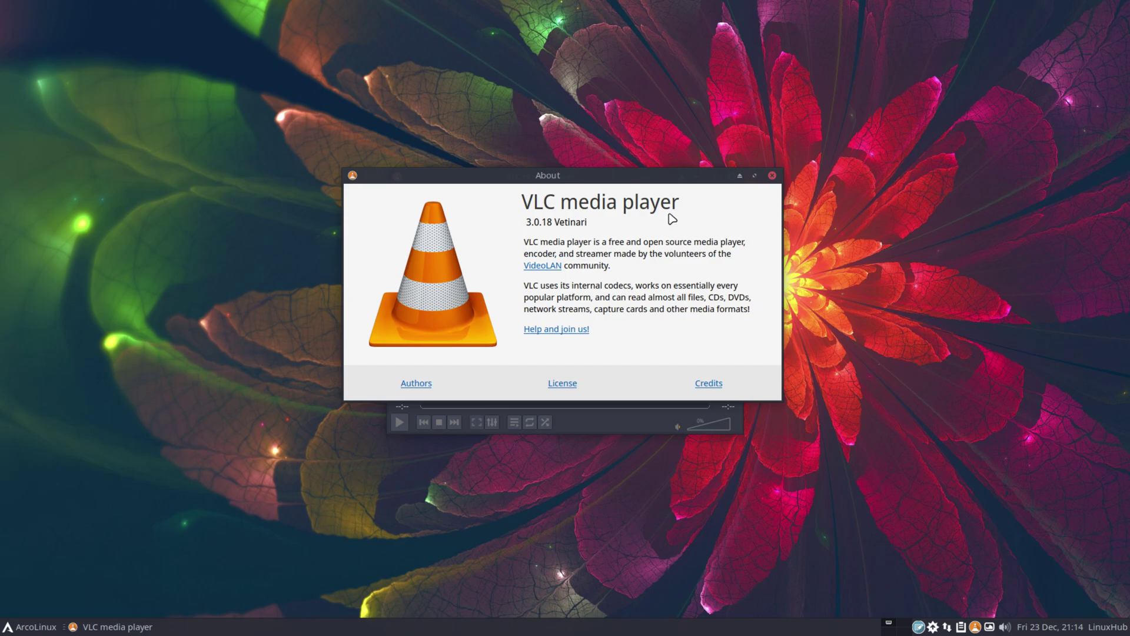
{"action": "left_click", "coordinate": [772, 176]}
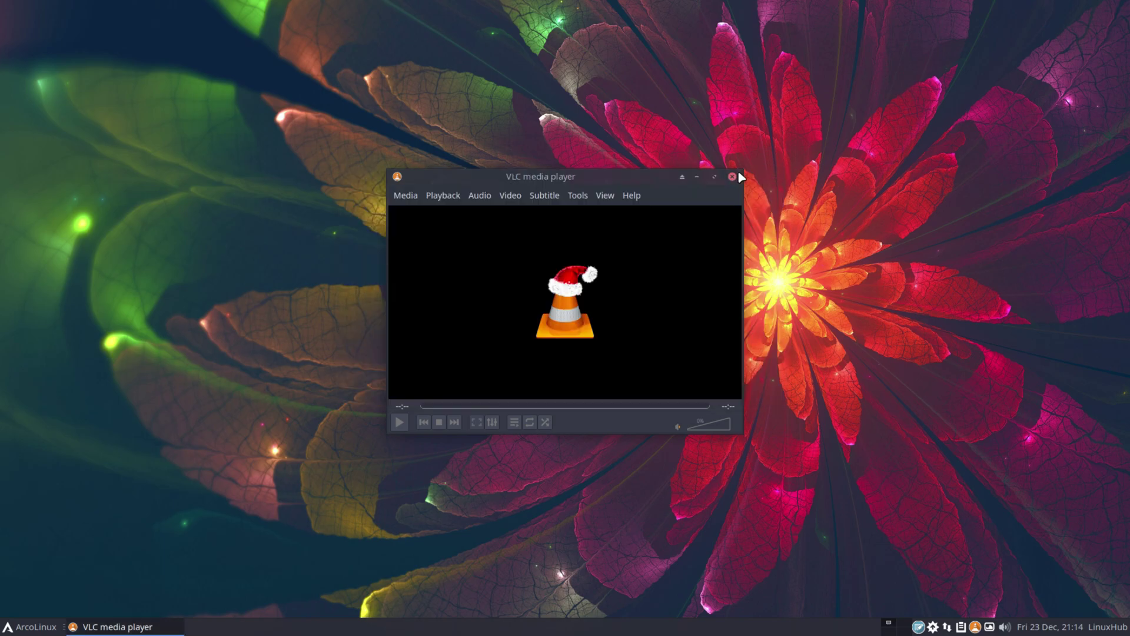
{"action": "left_click", "coordinate": [735, 176]}
{"action": "left_click", "coordinate": [28, 629]}
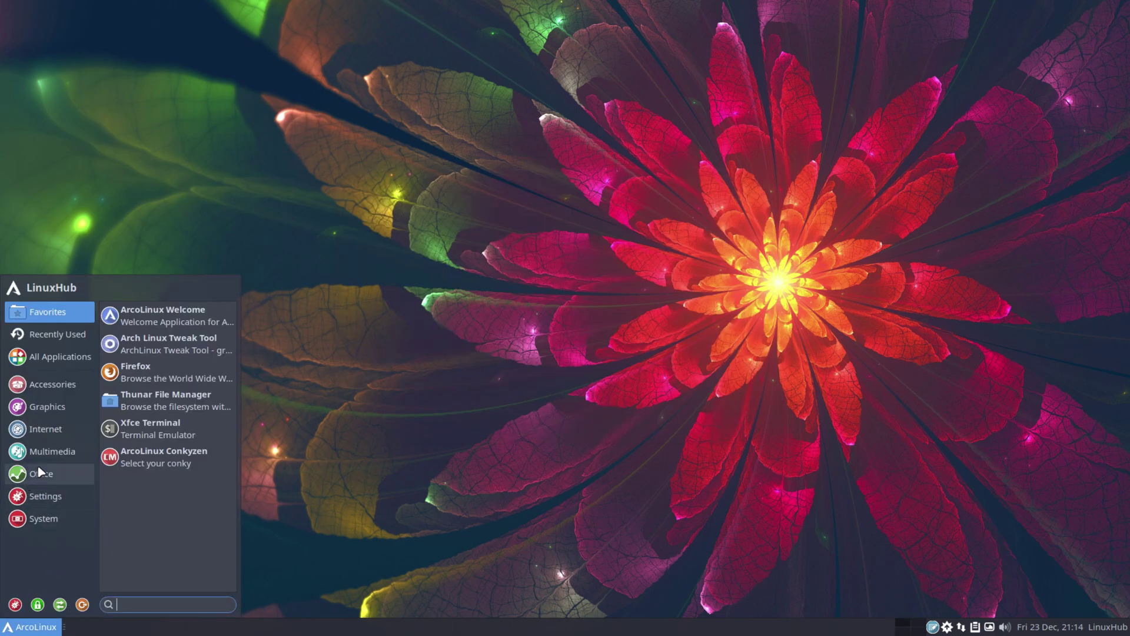
Launch GIMP from Graphics, confirm About GIMP shows version 2.10.32, then close GIMP
{"action": "left_click", "coordinate": [50, 452]}
{"action": "left_click", "coordinate": [47, 406]}
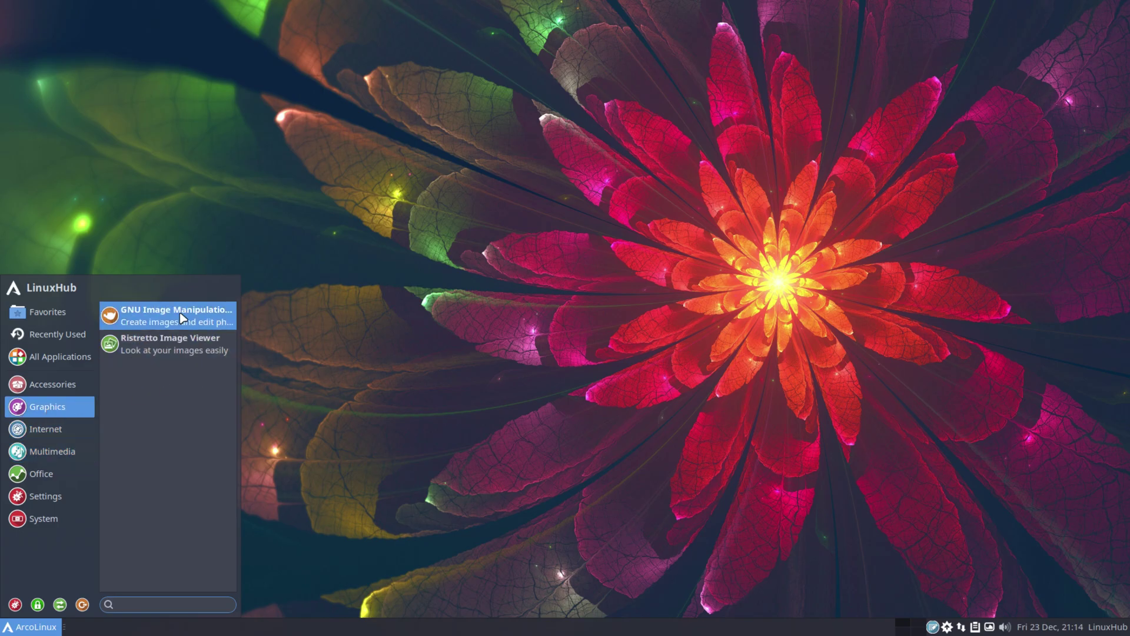
{"action": "left_click", "coordinate": [181, 318]}
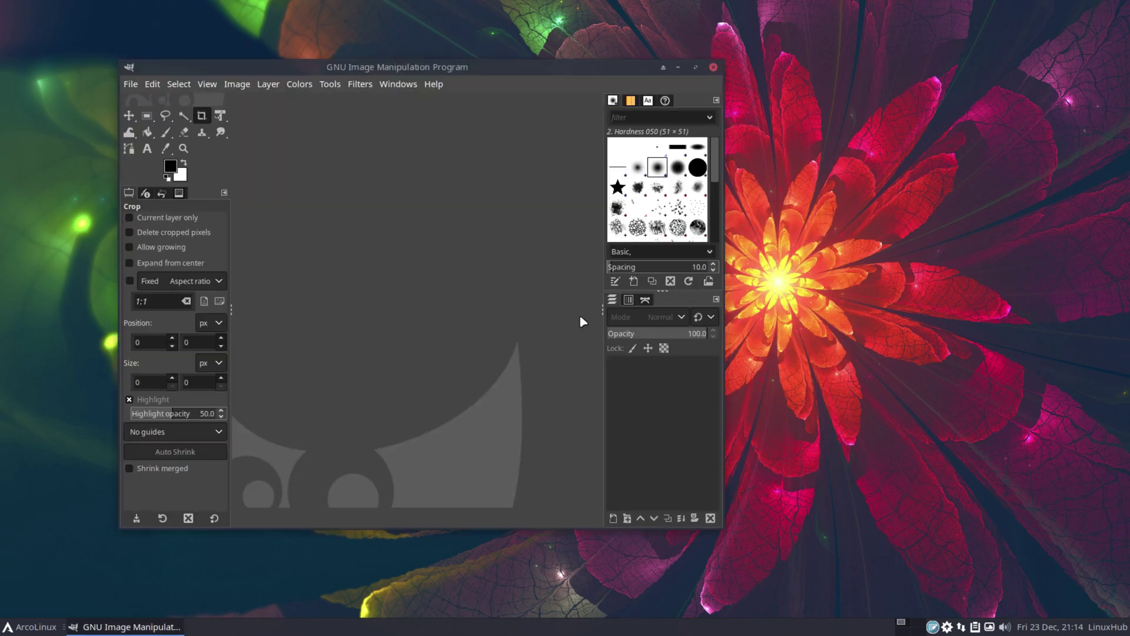
{"action": "left_click", "coordinate": [434, 84]}
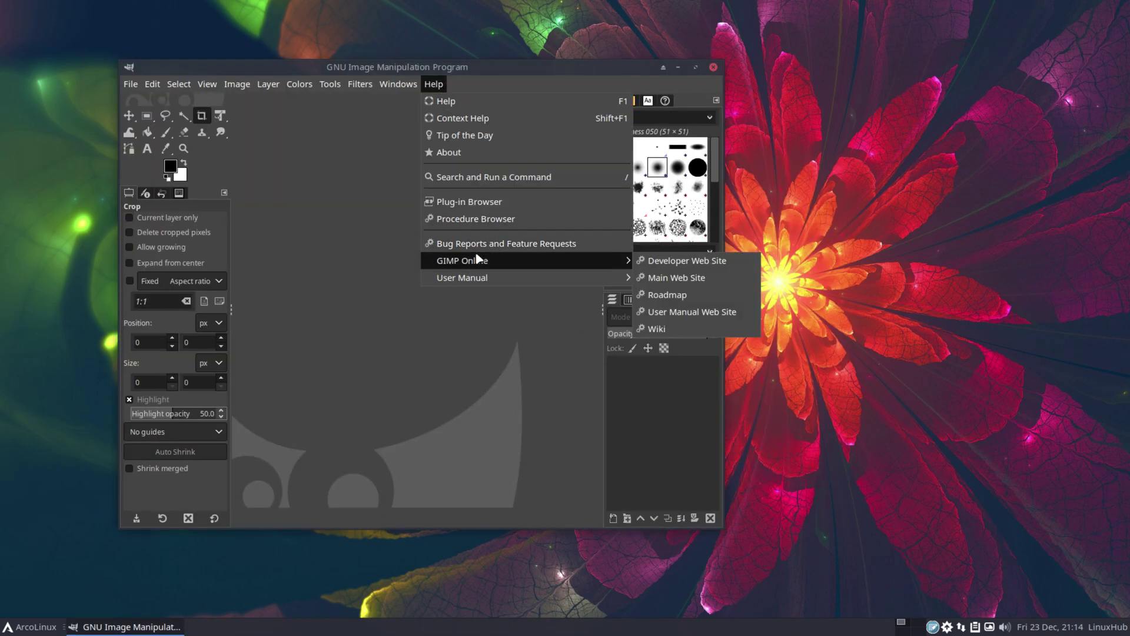
{"action": "left_click", "coordinate": [479, 152]}
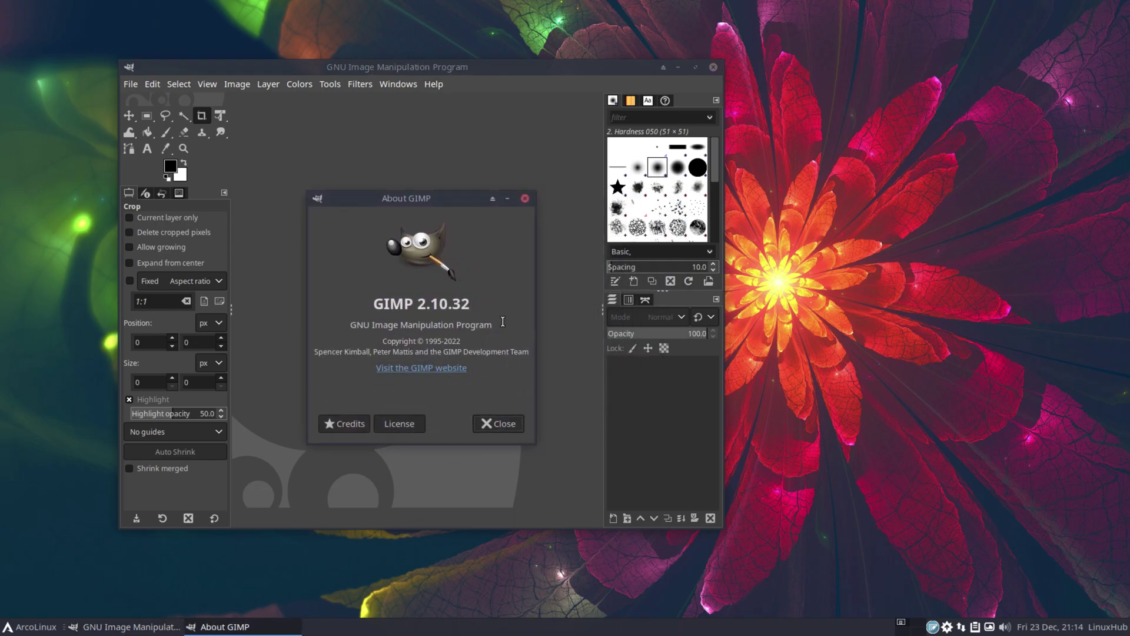
{"action": "left_click", "coordinate": [524, 199]}
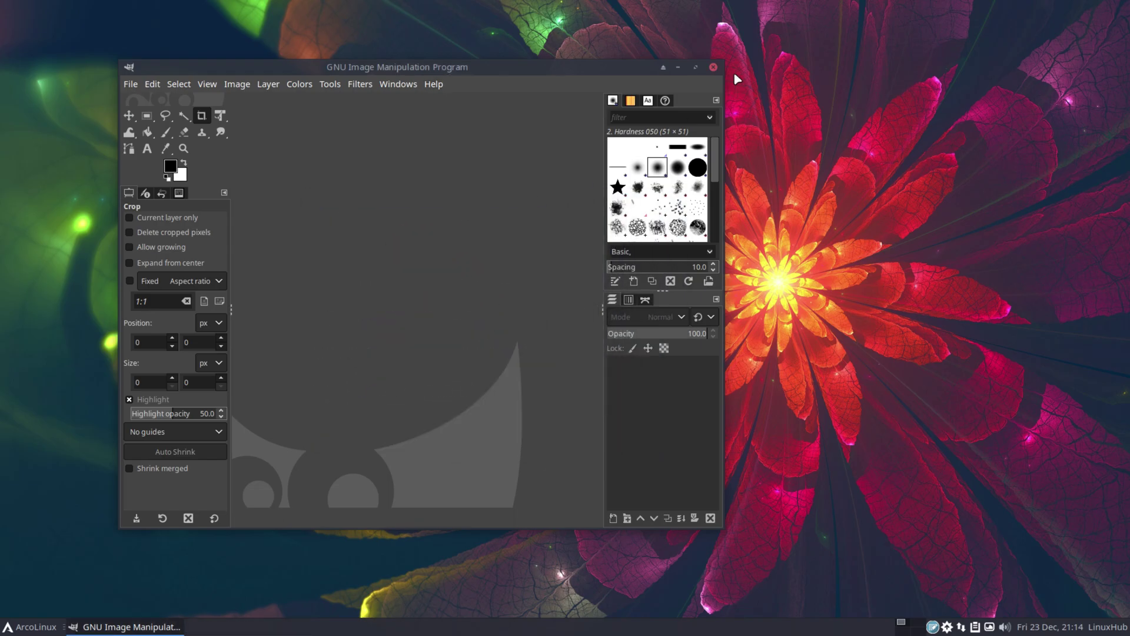
{"action": "left_click", "coordinate": [714, 68]}
Open Add/Remove Software, search for 'office' and mark LibreOffice for installation
{"action": "left_click", "coordinate": [20, 629]}
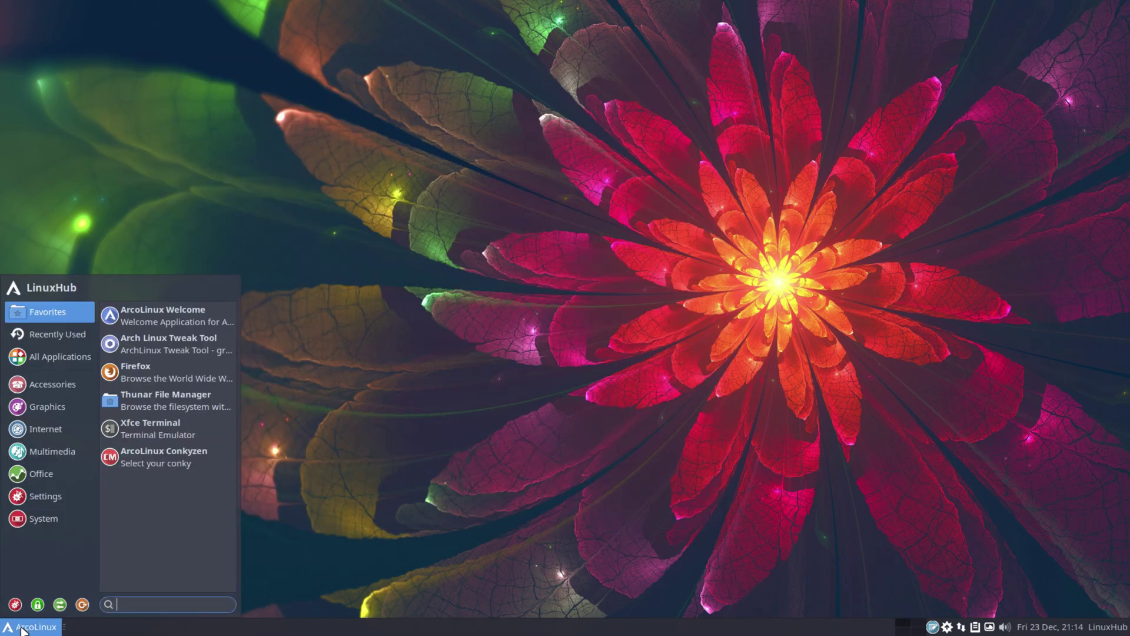
{"action": "left_click", "coordinate": [47, 518]}
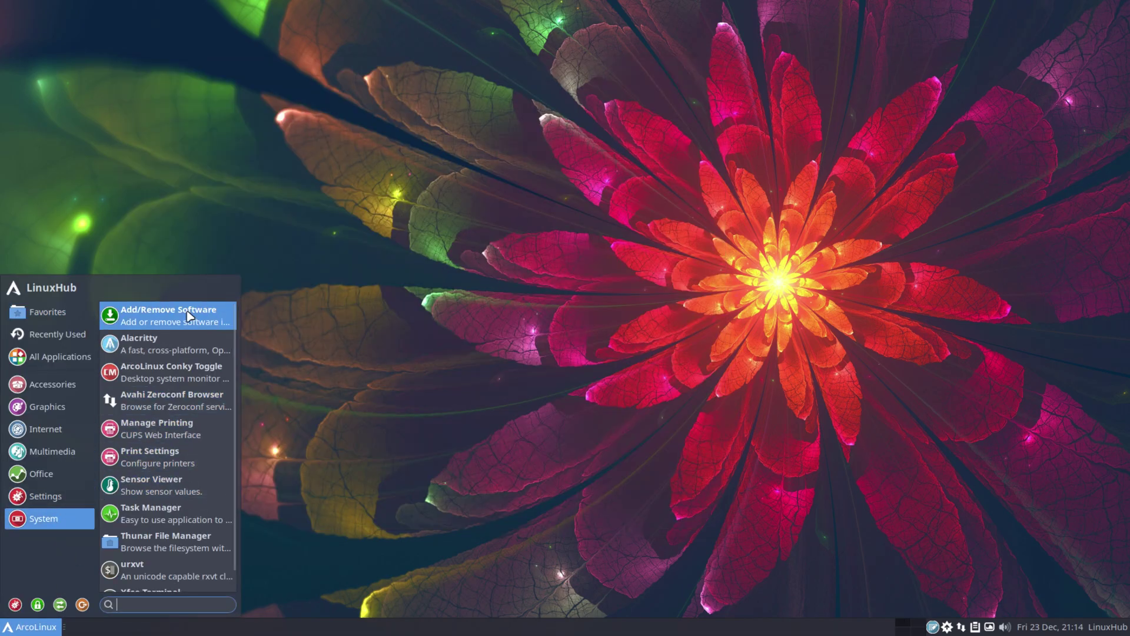
{"action": "left_click", "coordinate": [189, 316]}
{"action": "key", "text": "ctrl+f"}
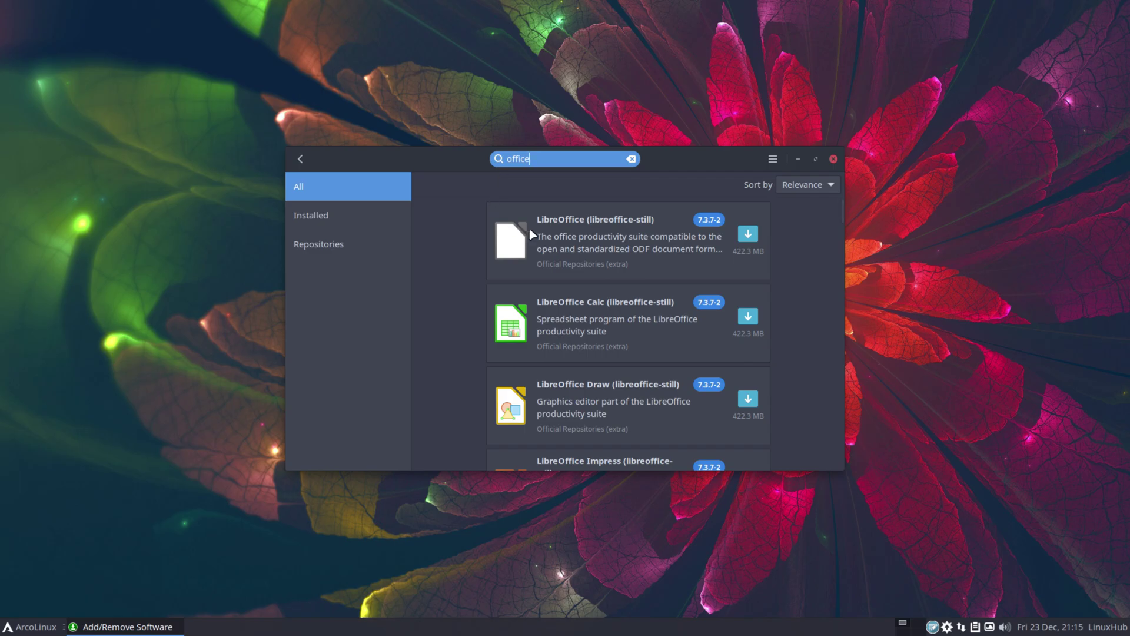
{"action": "left_click", "coordinate": [748, 234]}
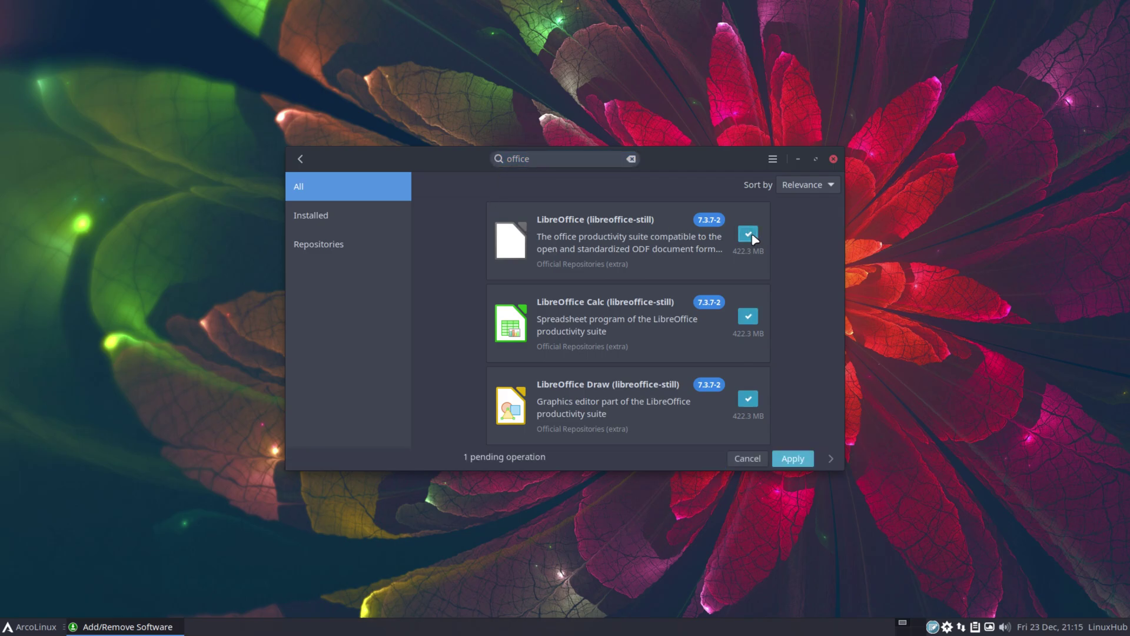
Apply with the administrator password, accepting dependencies and summary, to install libreoffice-still 7.3.7-2
{"action": "left_click", "coordinate": [797, 458]}
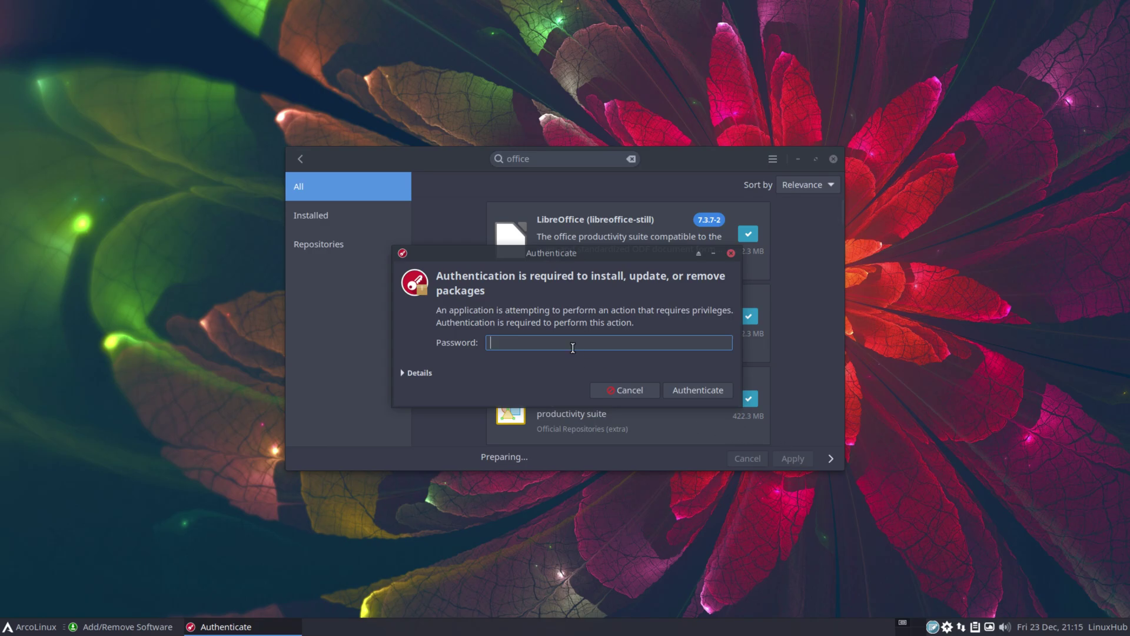
{"action": "key", "text": "Return"}
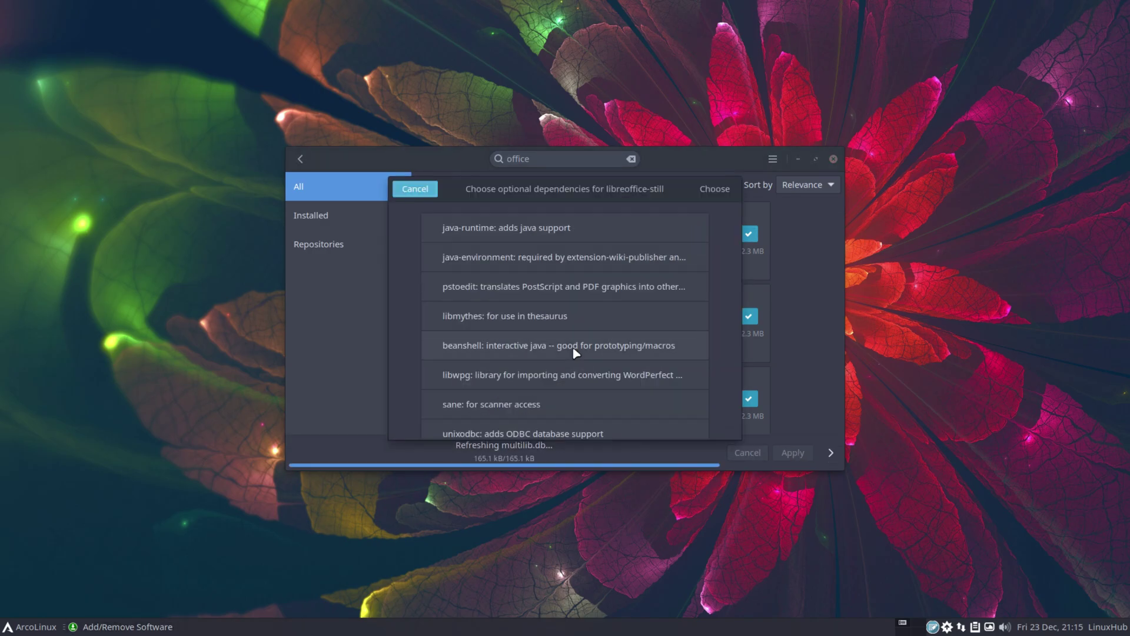
{"action": "left_click", "coordinate": [714, 189]}
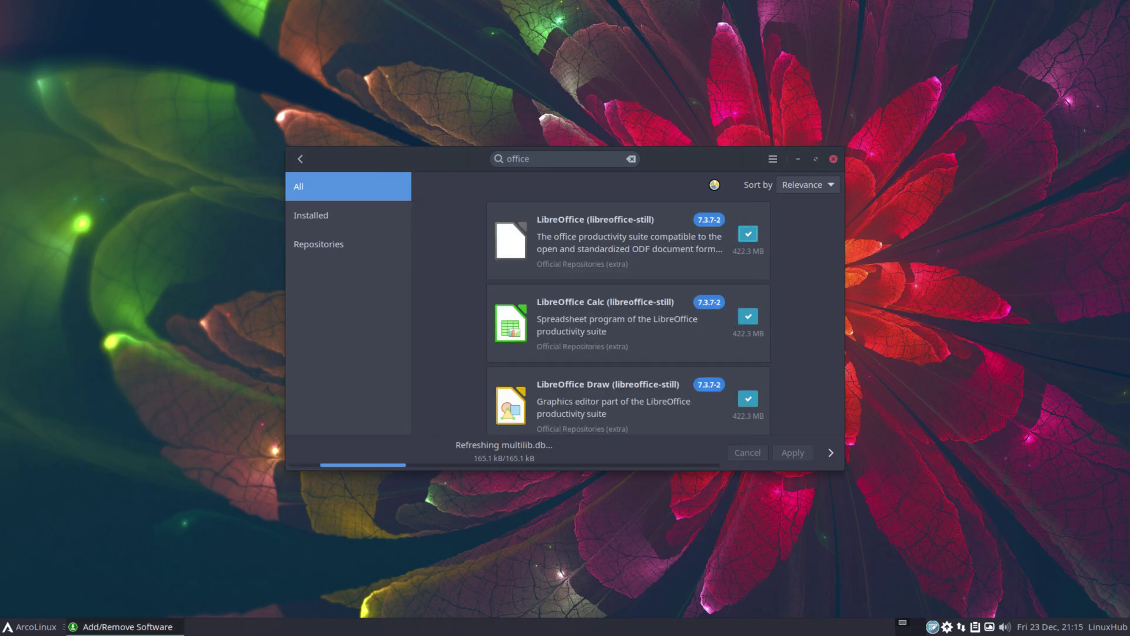
{"action": "left_click", "coordinate": [718, 130]}
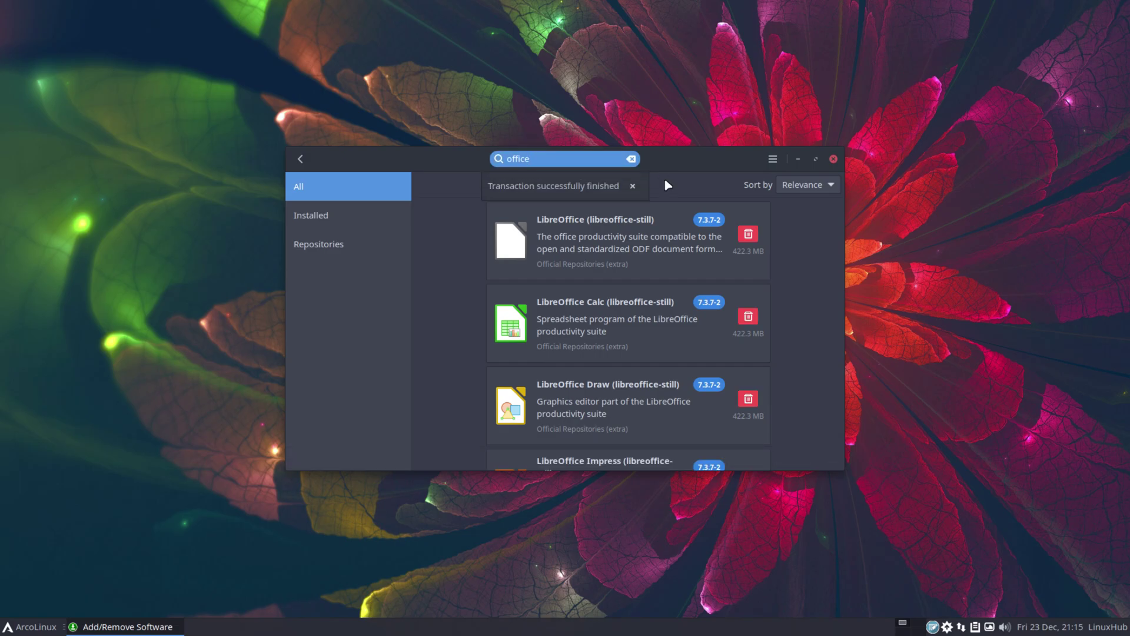
Close the installer, launch the LibreOffice Start Center, and confirm About shows version 7.3.7.2
{"action": "left_click", "coordinate": [834, 159]}
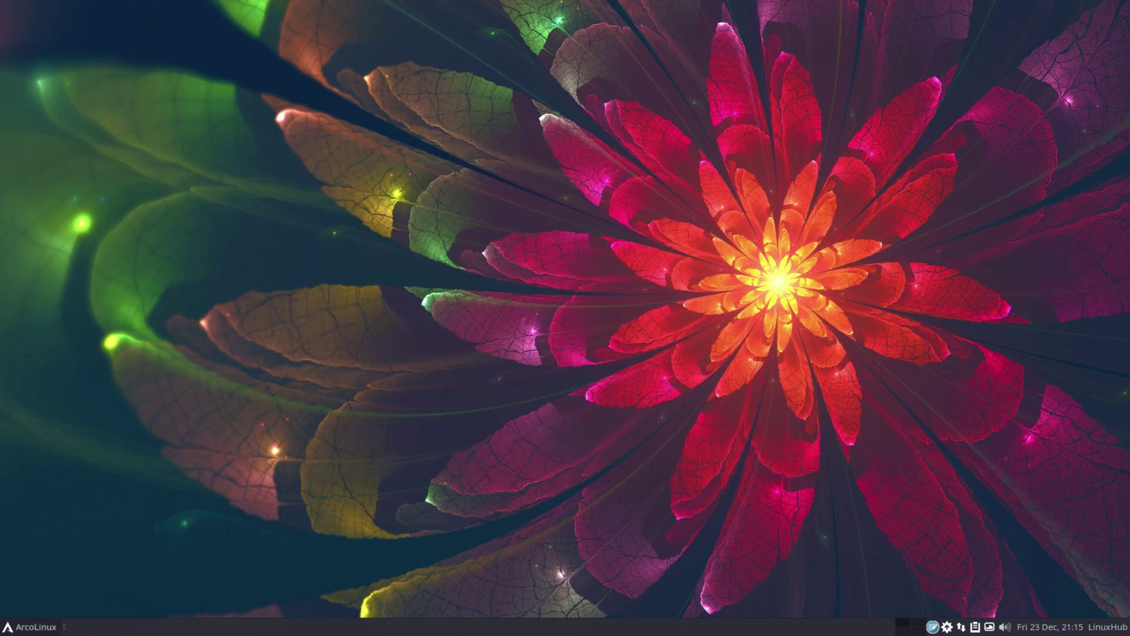
{"action": "left_click", "coordinate": [30, 626]}
{"action": "left_click", "coordinate": [66, 496]}
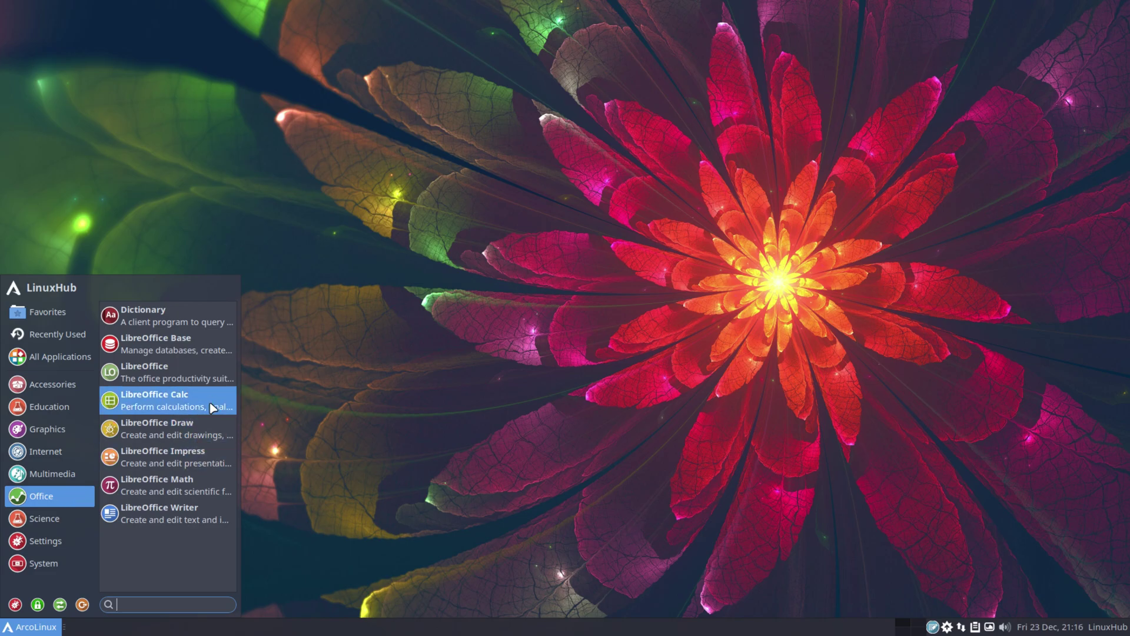
{"action": "left_click", "coordinate": [158, 369]}
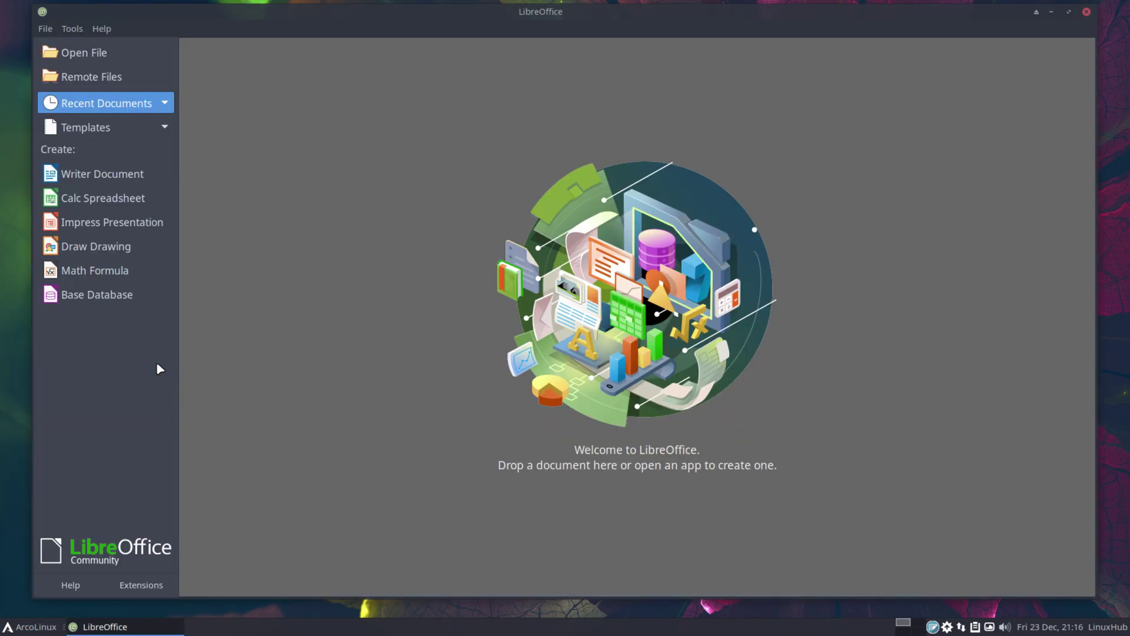
{"action": "left_click", "coordinate": [101, 29]}
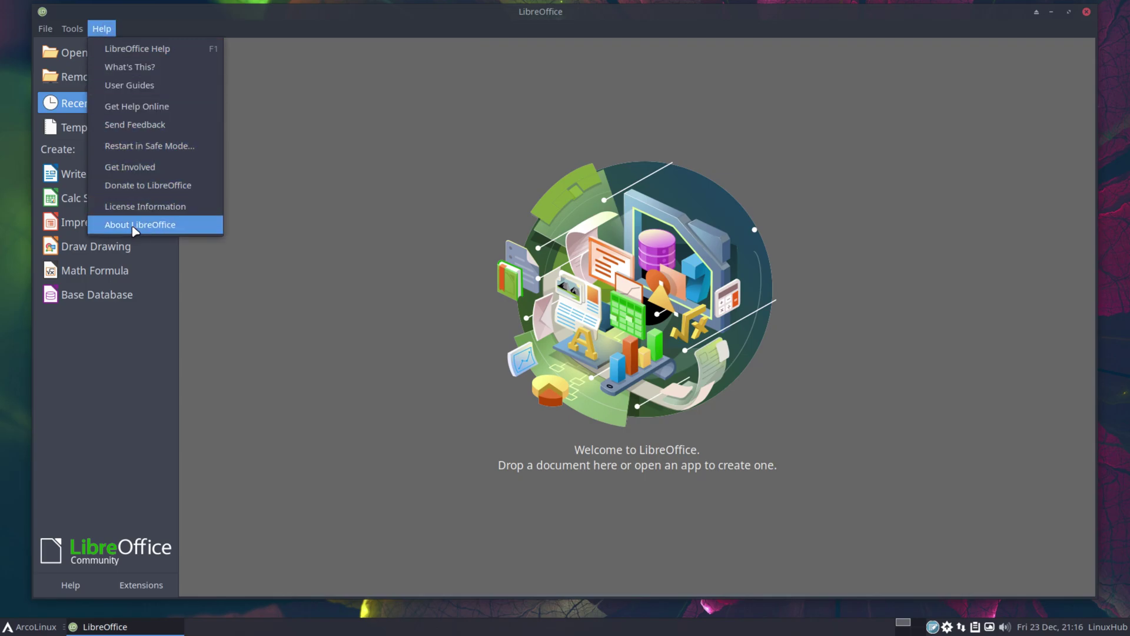
{"action": "left_click", "coordinate": [134, 226]}
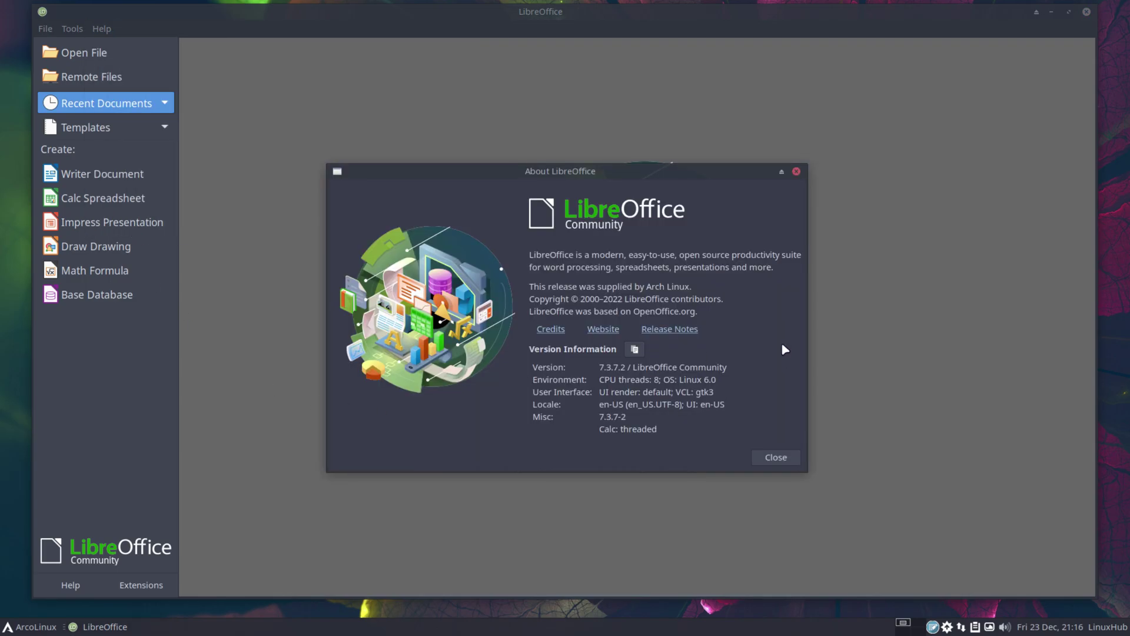
{"action": "left_click", "coordinate": [773, 459]}
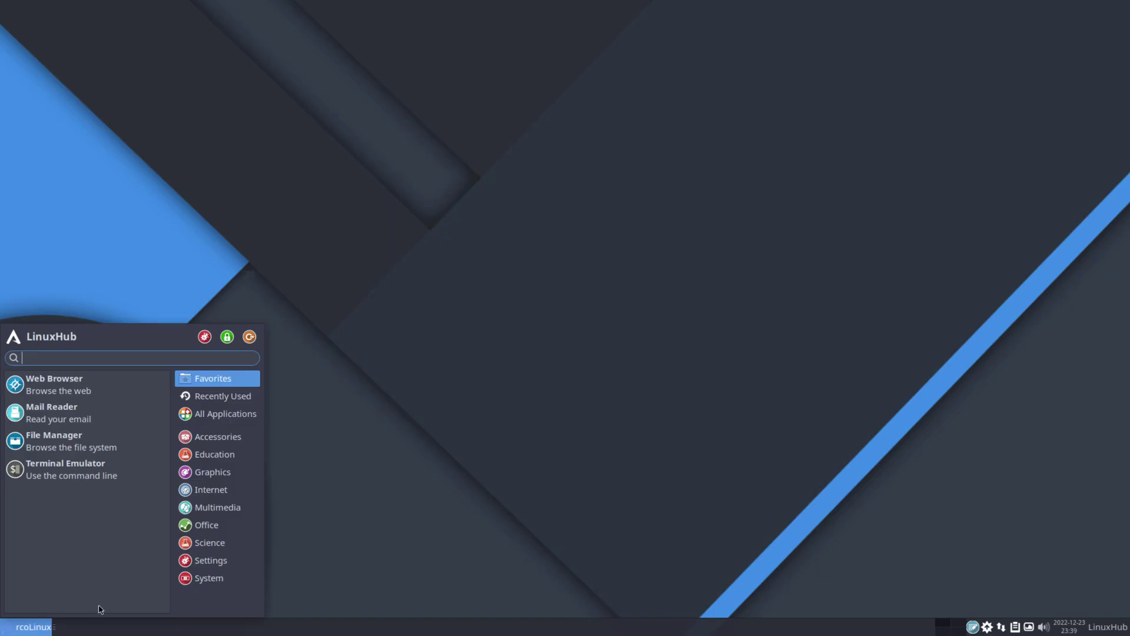
Open the file manager at the home folder and go into the Music folder
{"action": "left_click", "coordinate": [360, 393]}
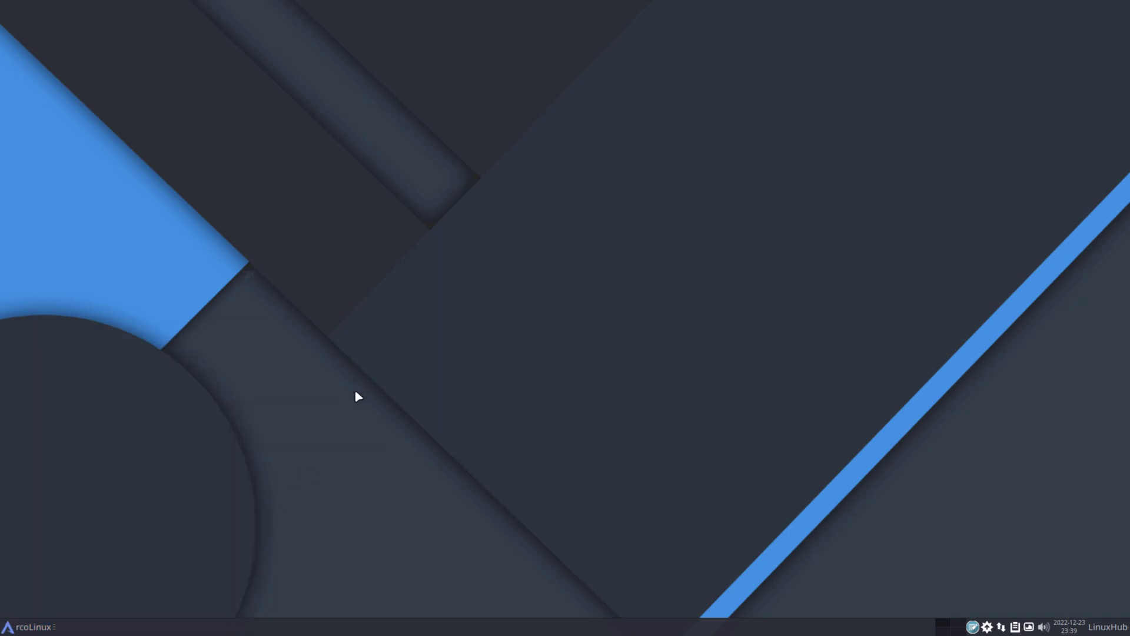
{"action": "left_click", "coordinate": [38, 629]}
{"action": "left_click", "coordinate": [118, 437]}
{"action": "left_click", "coordinate": [432, 87]}
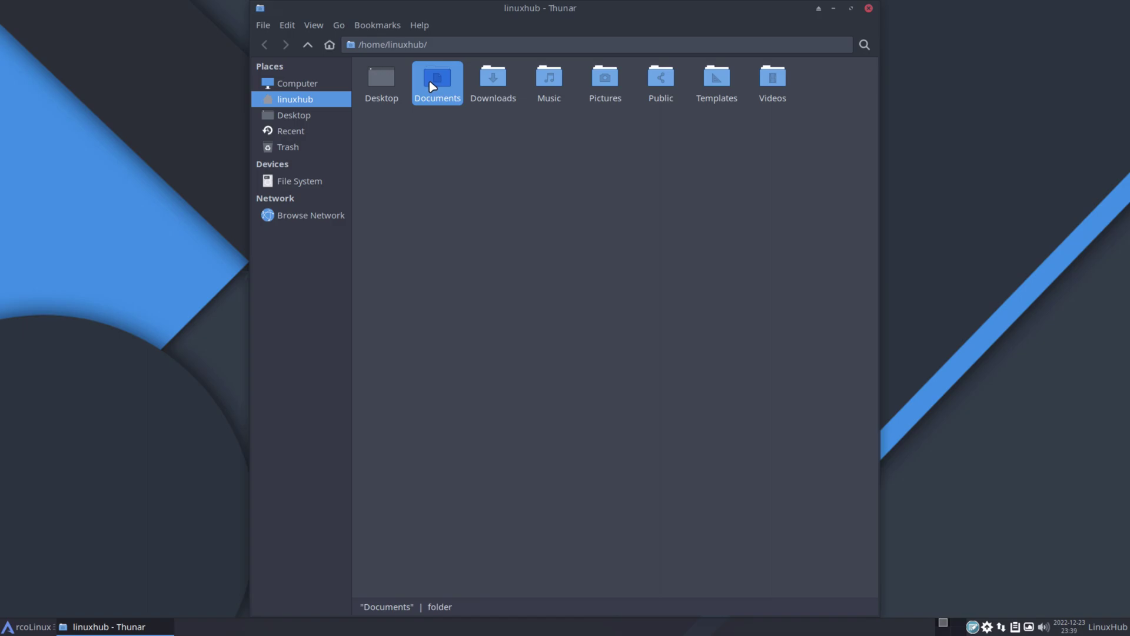
{"action": "double_click", "coordinate": [552, 83]}
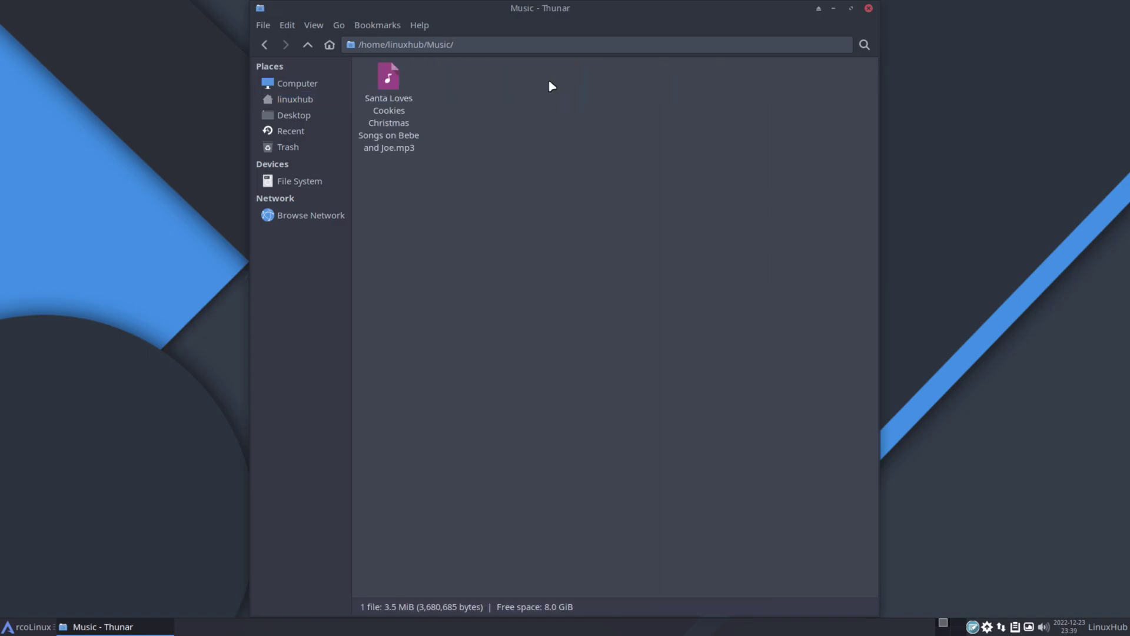
Play the Christmas songs mp3 in Audacious, close Audacious, and return home
{"action": "left_click", "coordinate": [391, 79]}
{"action": "right_click", "coordinate": [391, 80]}
{"action": "left_click", "coordinate": [449, 86]}
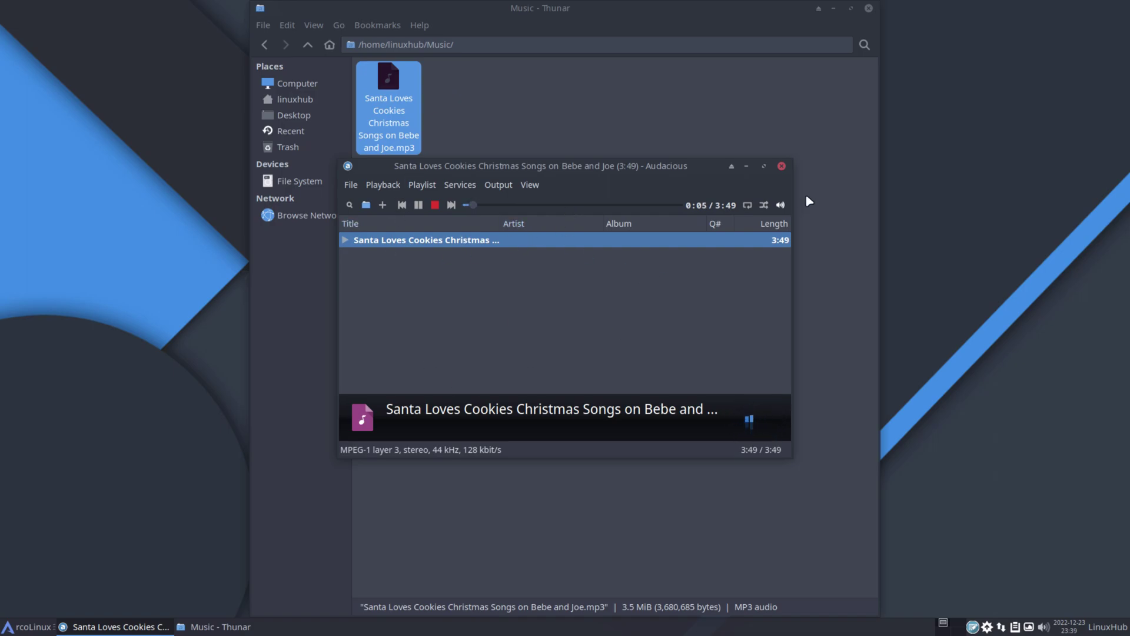
{"action": "left_click", "coordinate": [782, 167]}
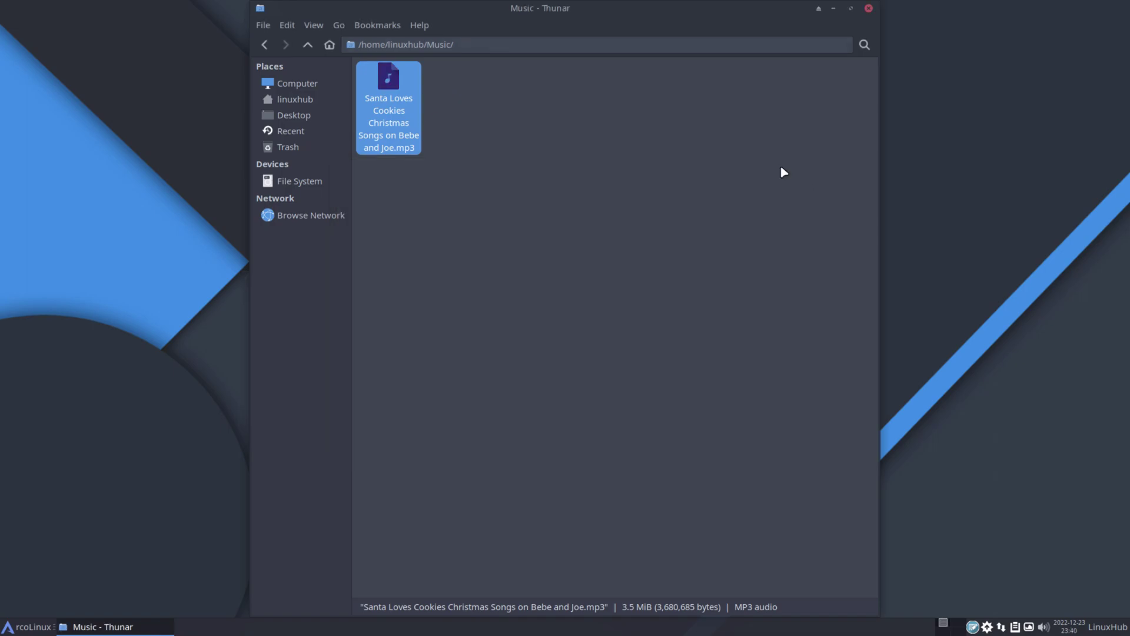
{"action": "left_click", "coordinate": [307, 45]}
Open the Videos folder and play the Santa Loves Cookies mp4 in VLC
{"action": "double_click", "coordinate": [776, 78]}
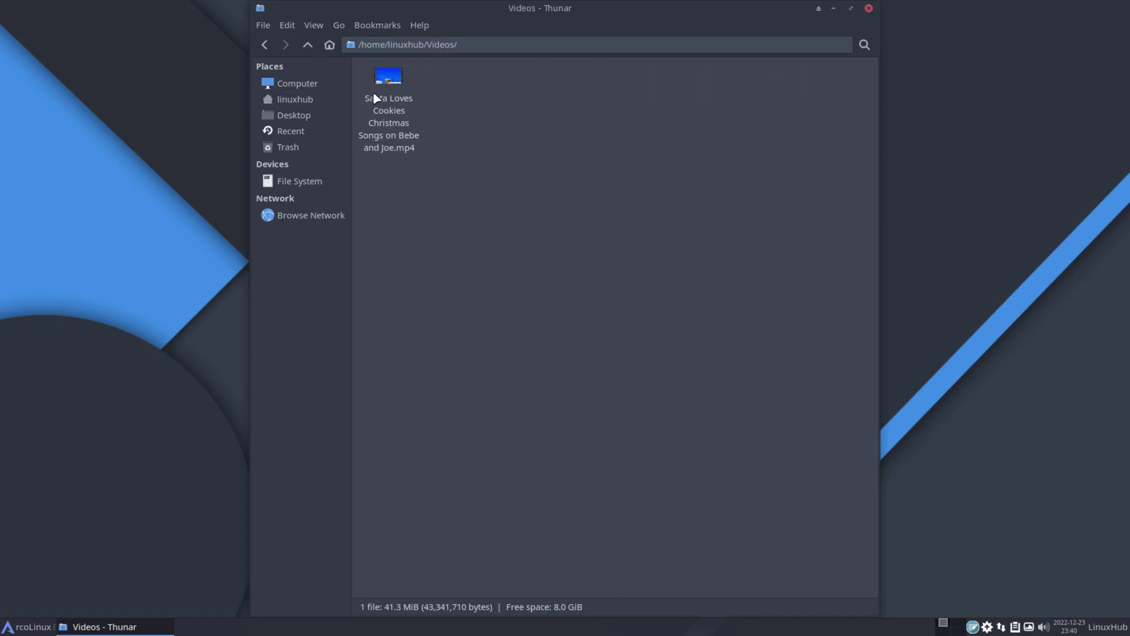
{"action": "right_click", "coordinate": [387, 75]}
{"action": "left_click", "coordinate": [466, 86]}
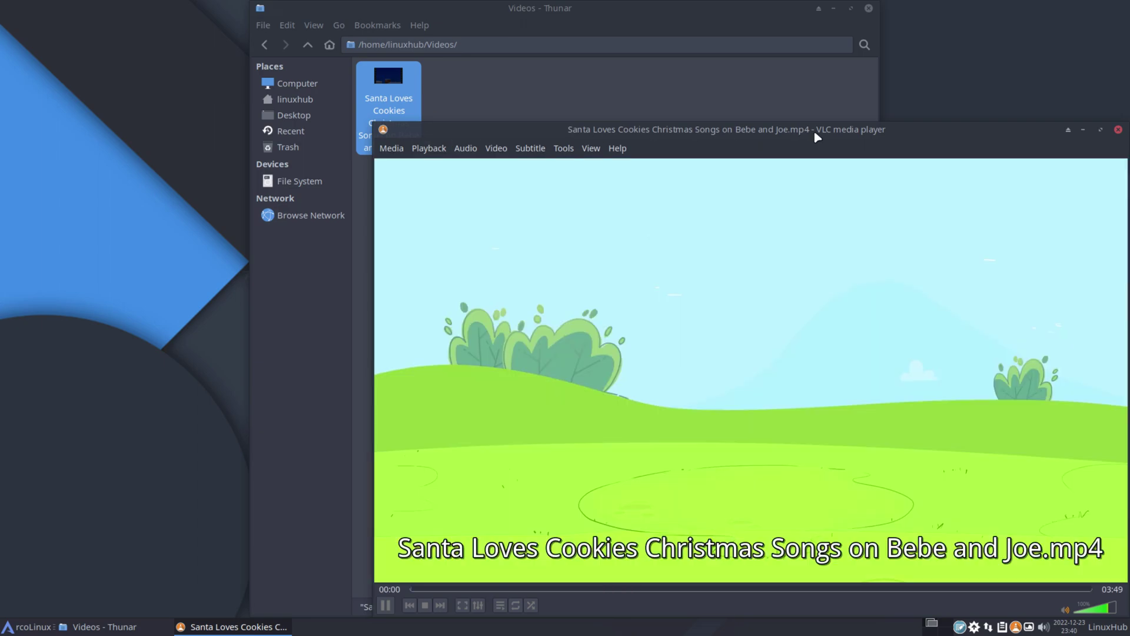
{"action": "left_click_drag", "start_coordinate": [817, 137], "coordinate": [631, 129]}
Go fullscreen, jump ahead to about 01:13, 02:16, 03:05 and the end, then close VLC
{"action": "double_click", "coordinate": [493, 328]}
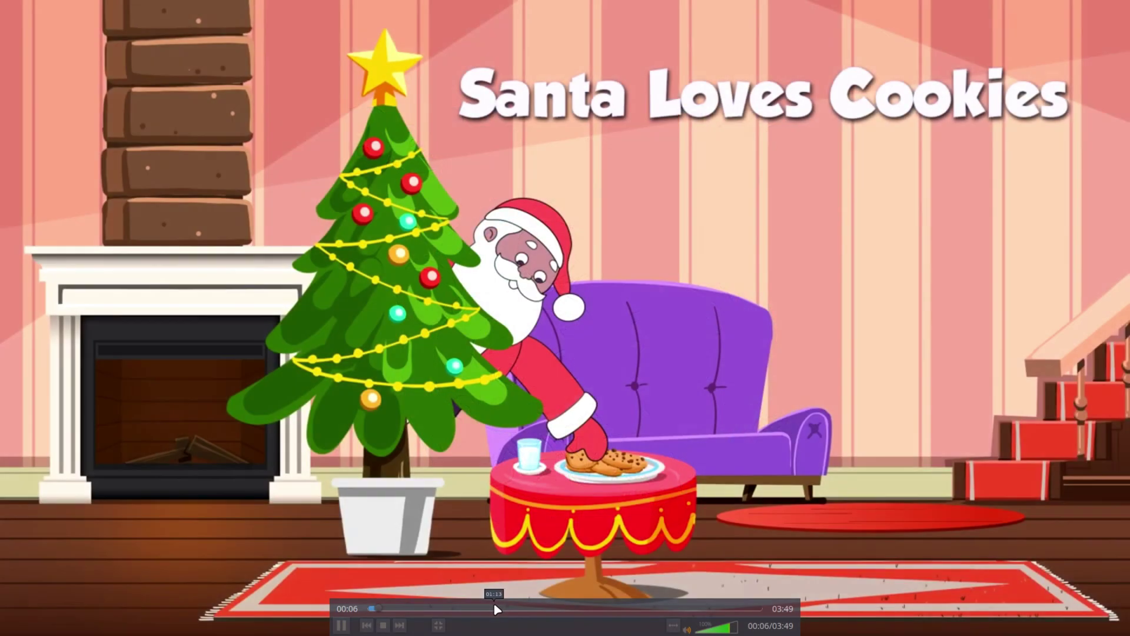
{"action": "left_click", "coordinate": [494, 608]}
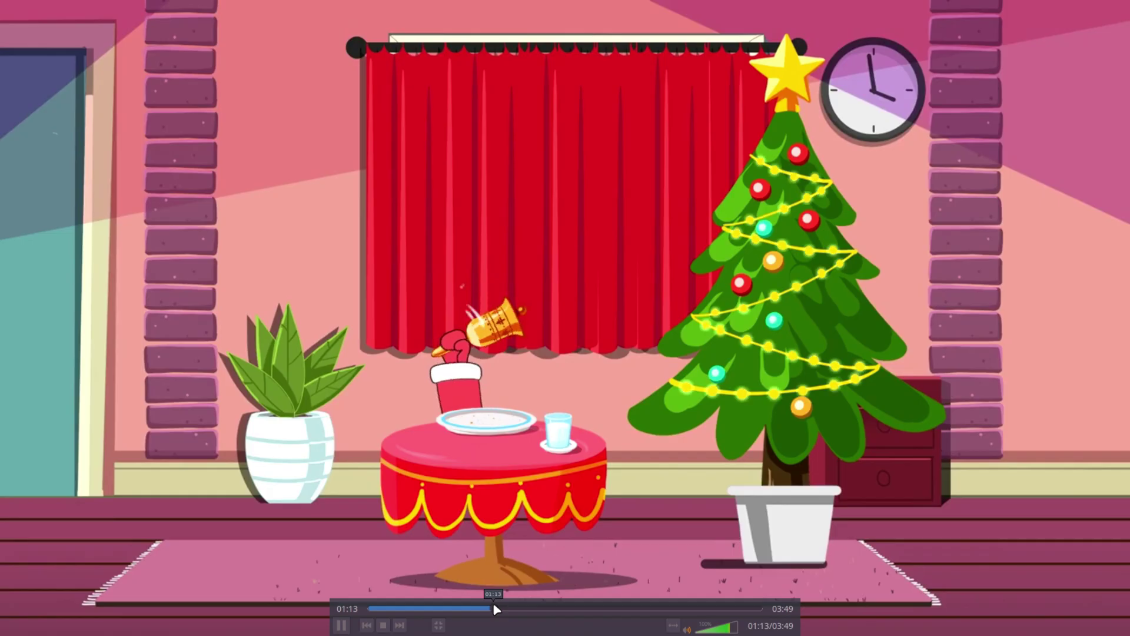
{"action": "left_click", "coordinate": [601, 608]}
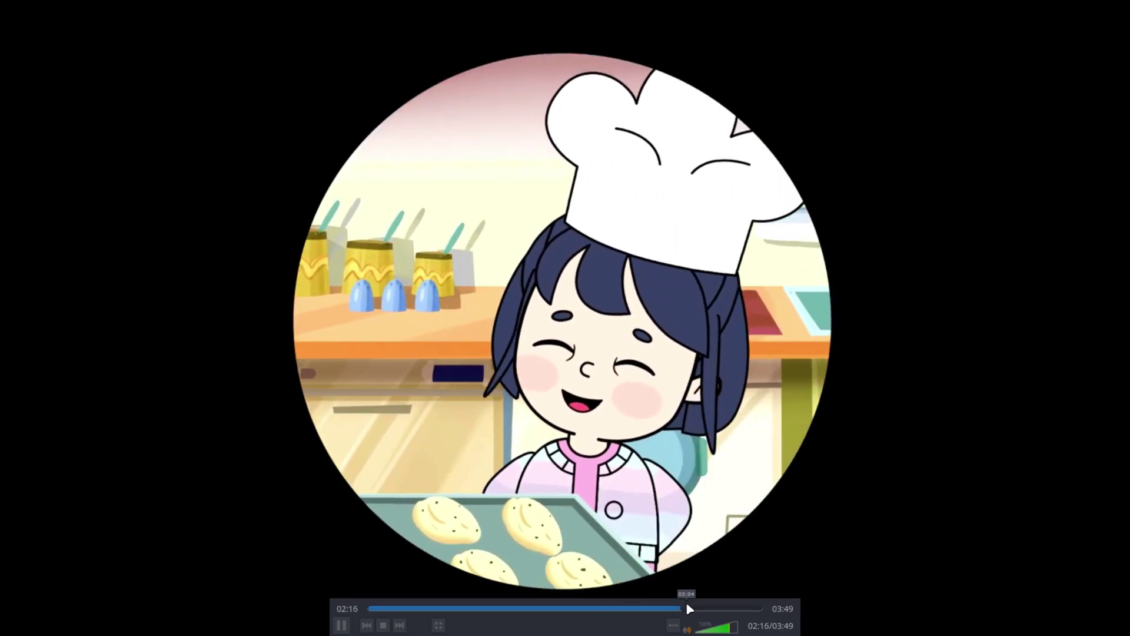
{"action": "left_click", "coordinate": [686, 608]}
{"action": "double_click", "coordinate": [496, 320]}
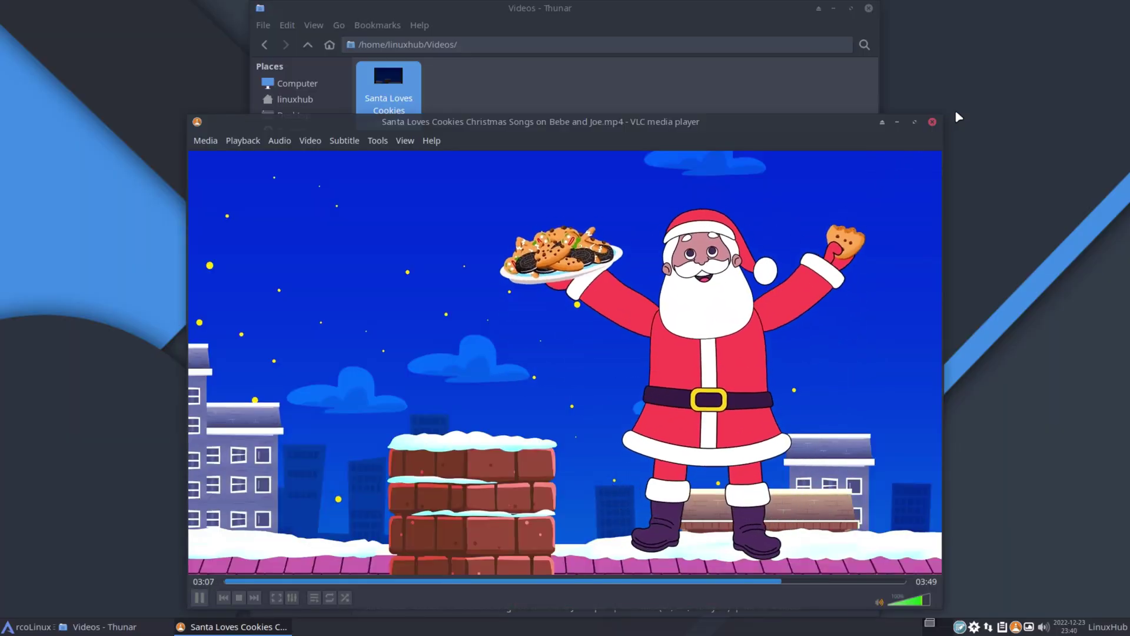
{"action": "left_click", "coordinate": [933, 122]}
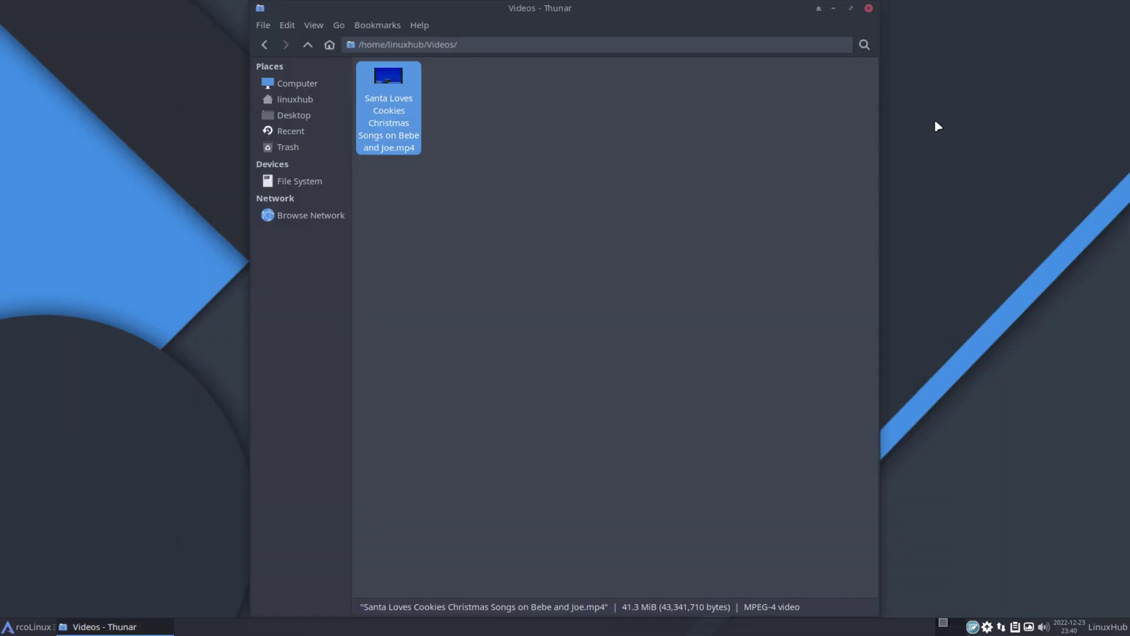
{"action": "left_click", "coordinate": [308, 44]}
Open 1.jpg from Pictures in GIMP and maximize the GIMP window
{"action": "double_click", "coordinate": [606, 85]}
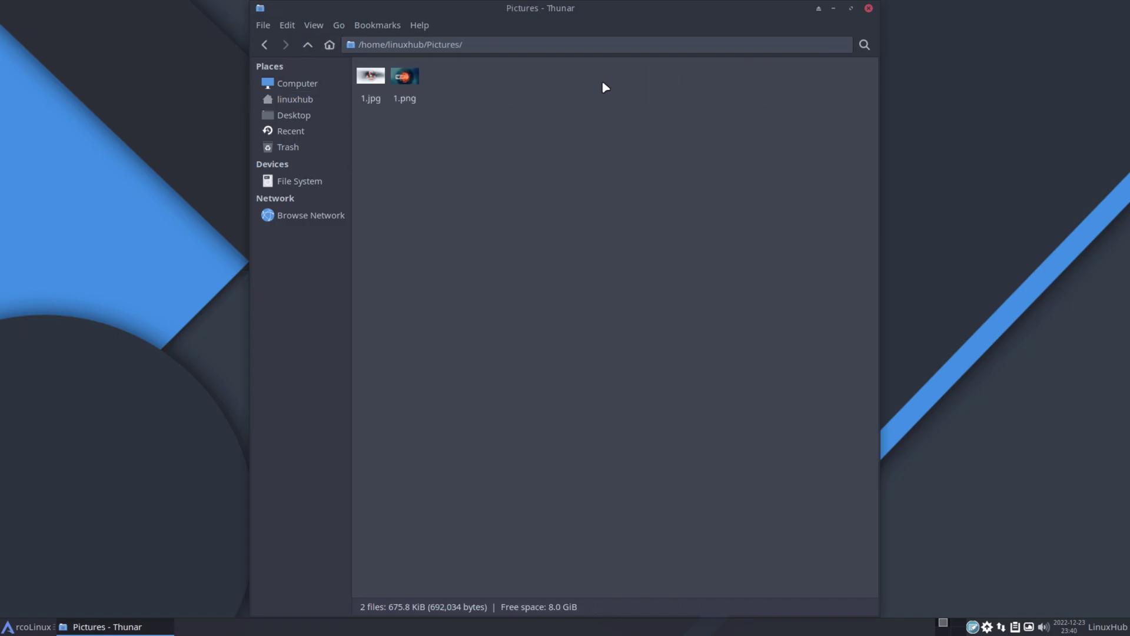
{"action": "right_click", "coordinate": [367, 78]}
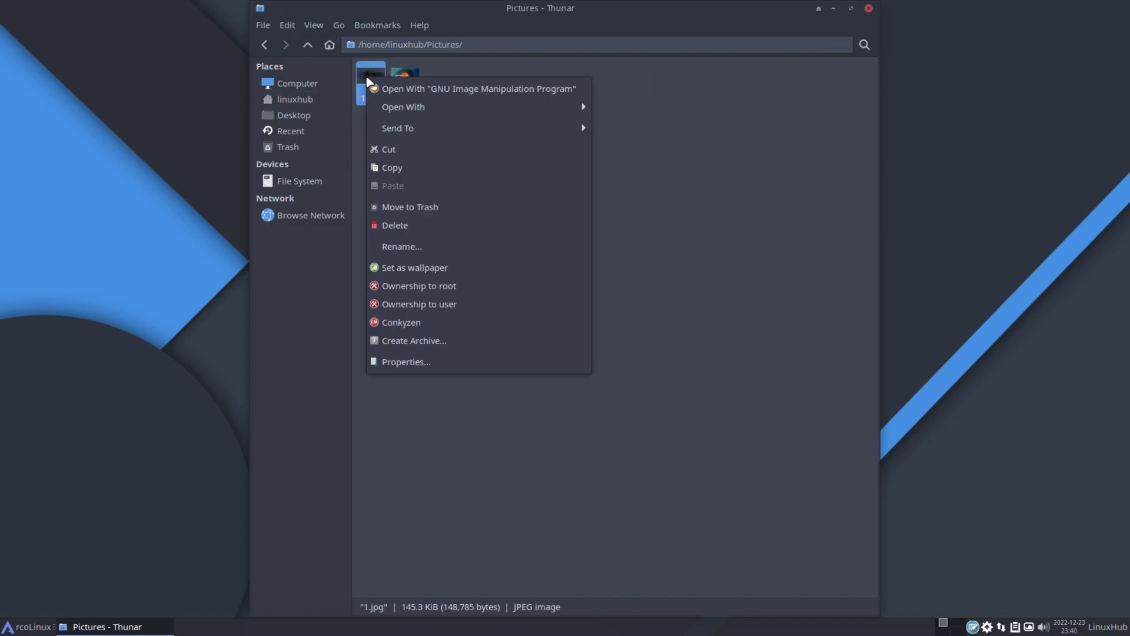
{"action": "left_click", "coordinate": [472, 90]}
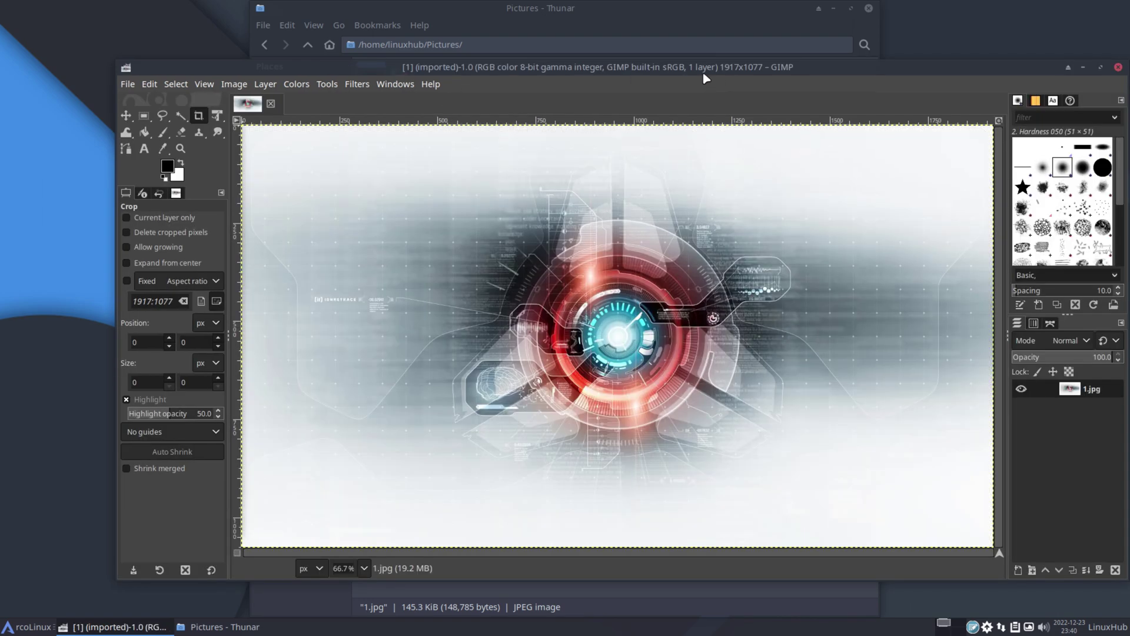
{"action": "double_click", "coordinate": [708, 69]}
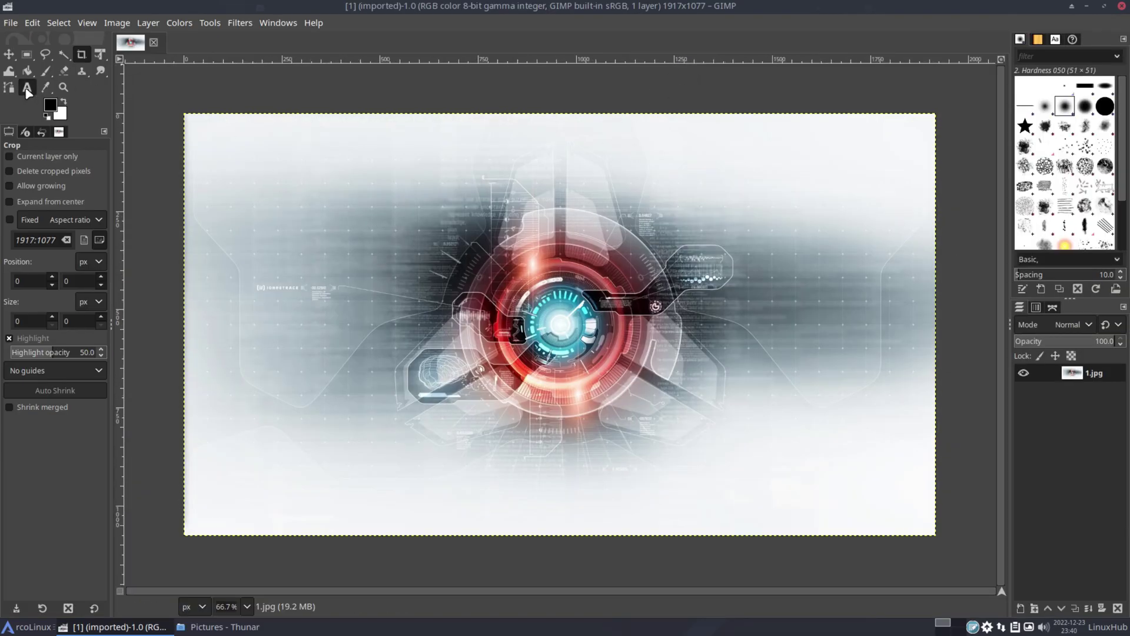
Add large 'ArcoLinux' text and move it to the image's top-left corner
{"action": "left_click", "coordinate": [27, 89]}
{"action": "left_click", "coordinate": [232, 175]}
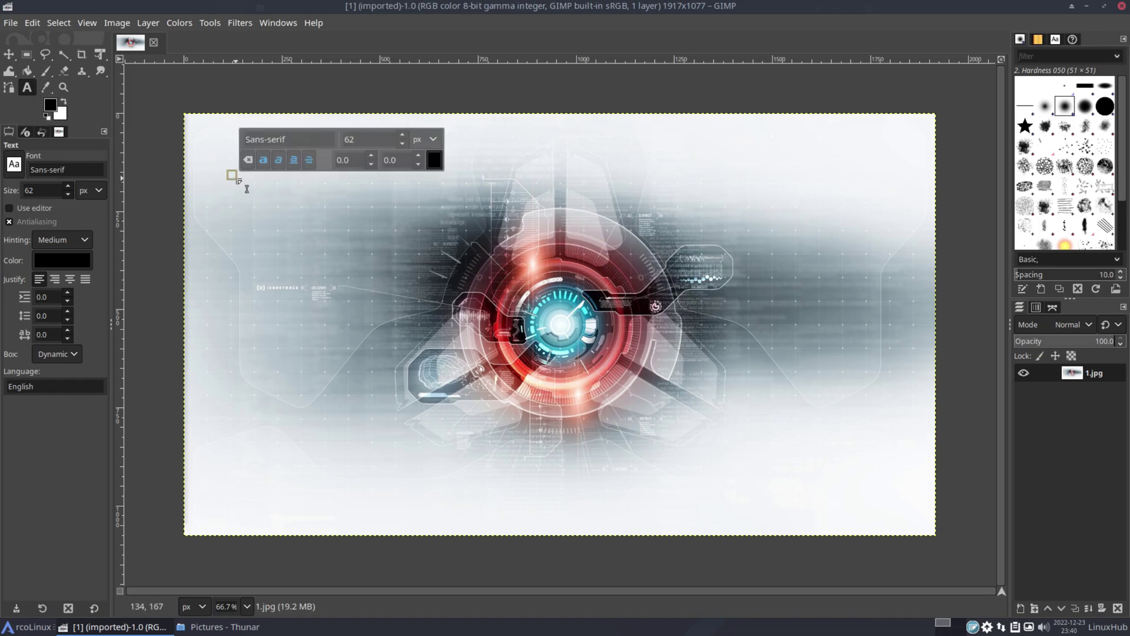
{"action": "type", "text": "ArcoLinux"}
{"action": "left_click", "coordinate": [289, 189]}
{"action": "key", "text": "ctrl+a"}
{"action": "scroll", "coordinate": [403, 135], "scroll_direction": "up", "scroll_amount": 20}
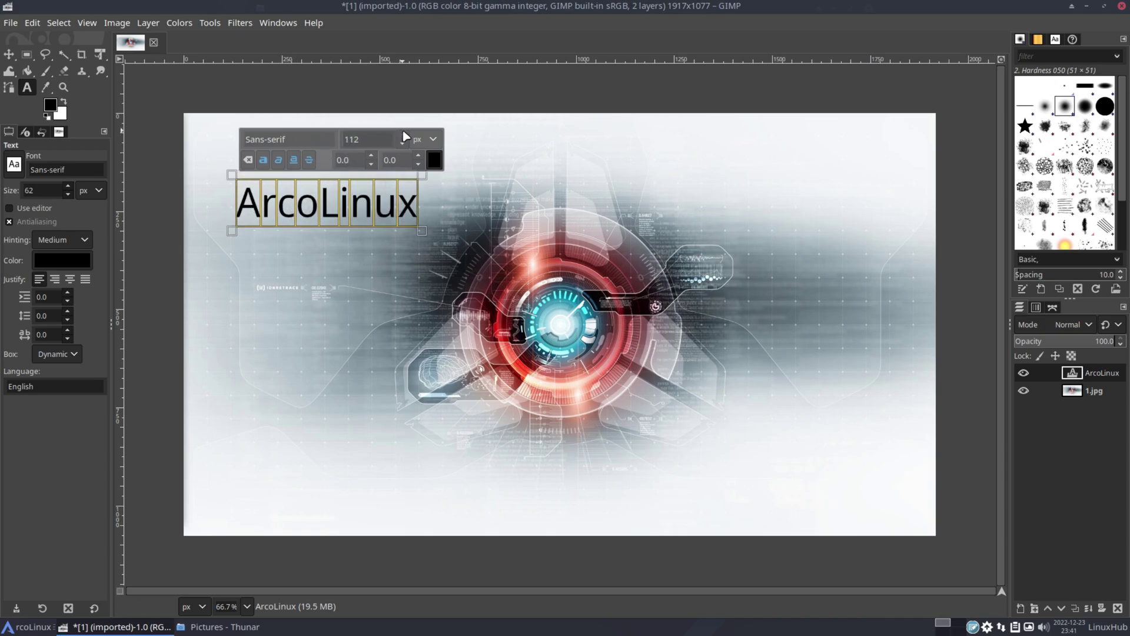
{"action": "left_click", "coordinate": [9, 54]}
{"action": "left_click_drag", "start_coordinate": [268, 225], "coordinate": [234, 175]}
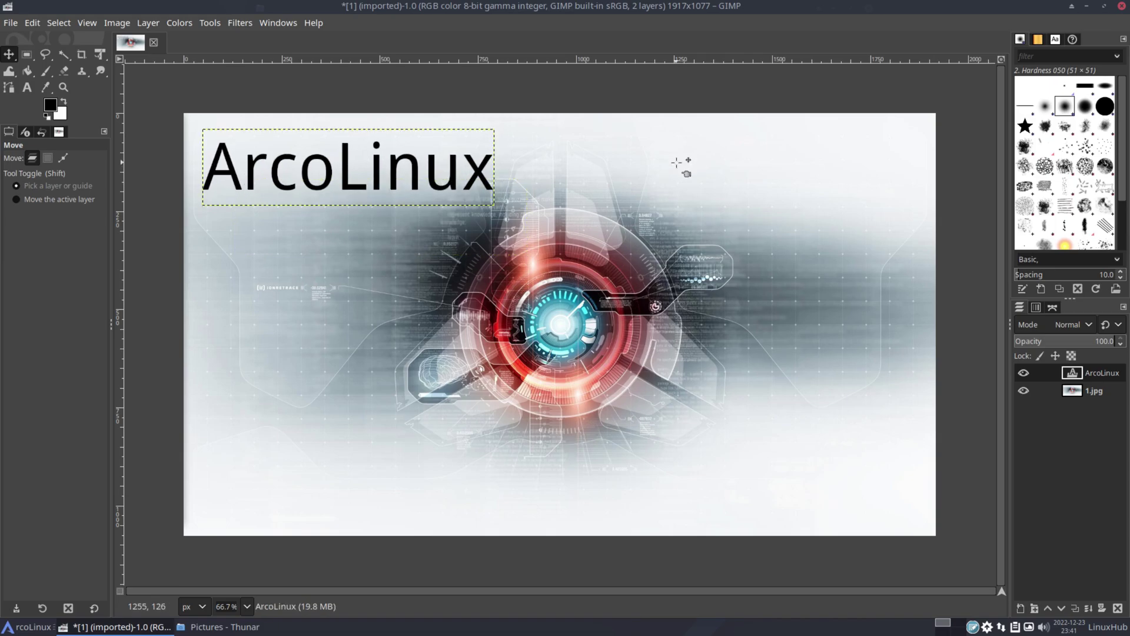
Export the image as 2.jpg with default JPEG options and return to the Pictures window
{"action": "left_click", "coordinate": [8, 24]}
{"action": "left_click", "coordinate": [65, 246]}
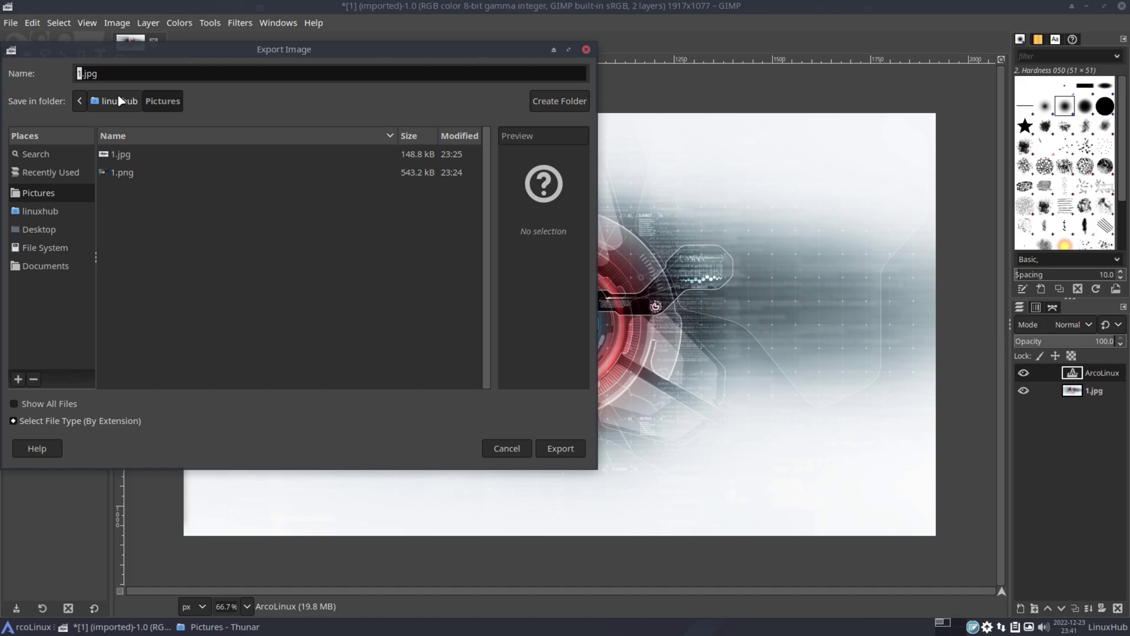
{"action": "key", "text": "Return"}
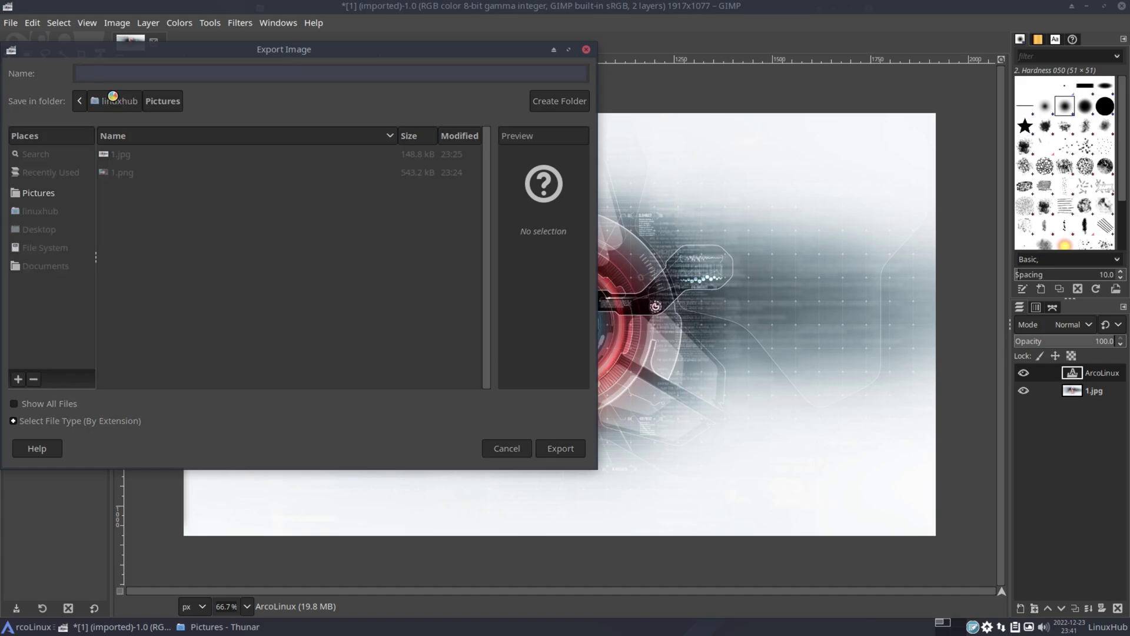
{"action": "left_click", "coordinate": [614, 458]}
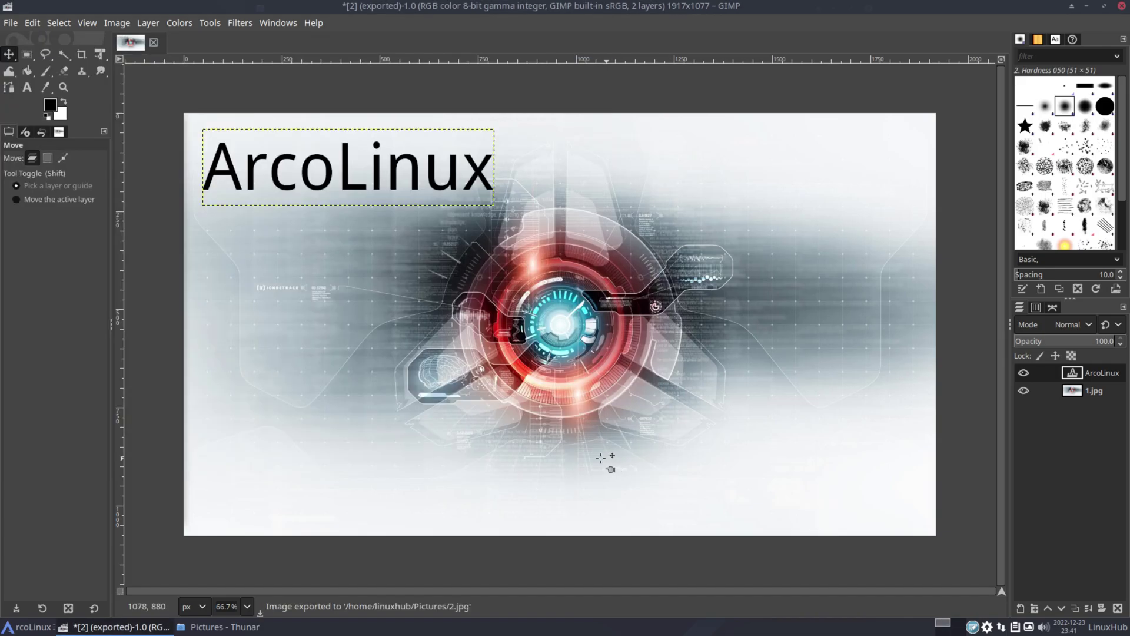
{"action": "key", "text": "alt+Tab"}
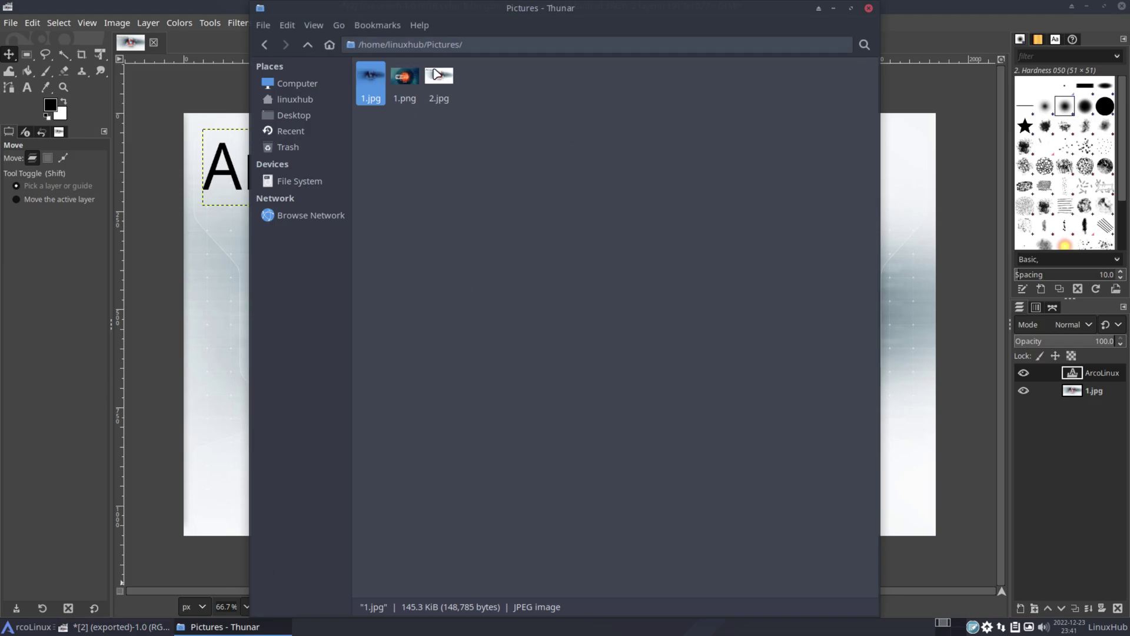
View 2.jpg in Ristretto Image Viewer, browse to compare with 1.jpg, then close the viewer
{"action": "right_click", "coordinate": [434, 72]}
{"action": "mouse_move", "coordinate": [526, 103]}
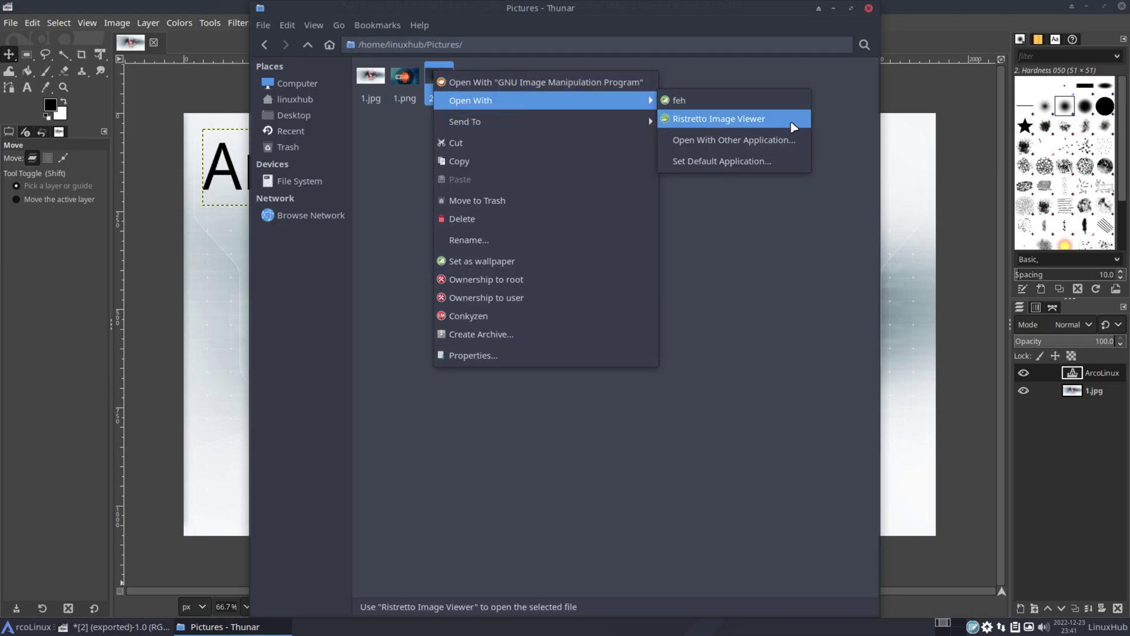
{"action": "left_click", "coordinate": [741, 119]}
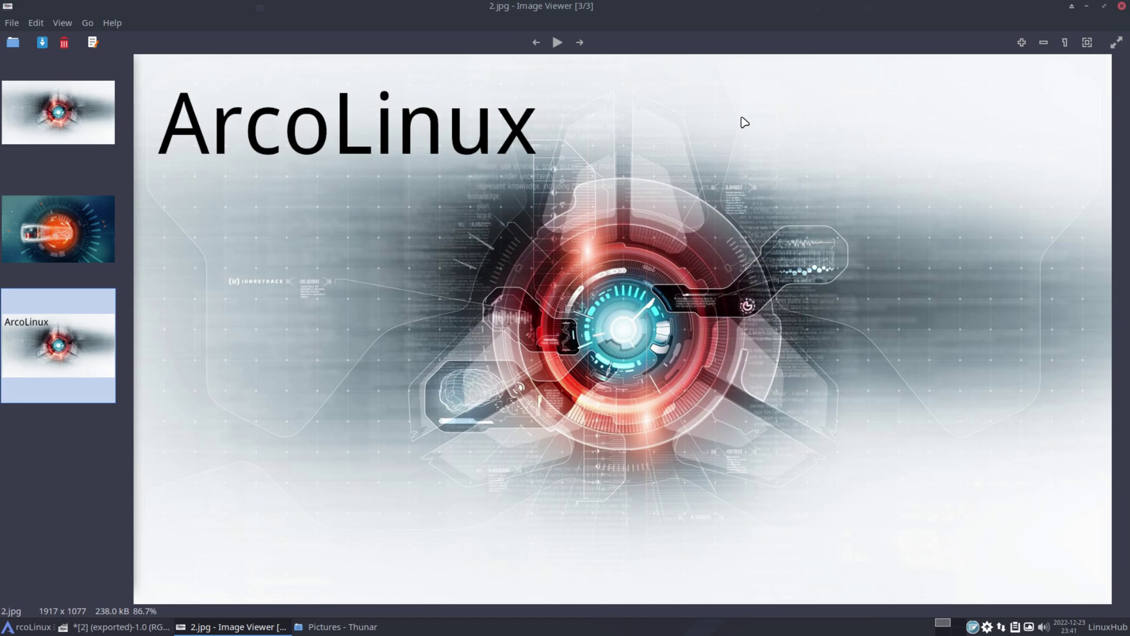
{"action": "scroll", "coordinate": [471, 303], "scroll_direction": "up", "scroll_amount": 1}
{"action": "scroll", "coordinate": [472, 303], "scroll_direction": "down", "scroll_amount": 1}
{"action": "scroll", "coordinate": [471, 303], "scroll_direction": "up", "scroll_amount": 2}
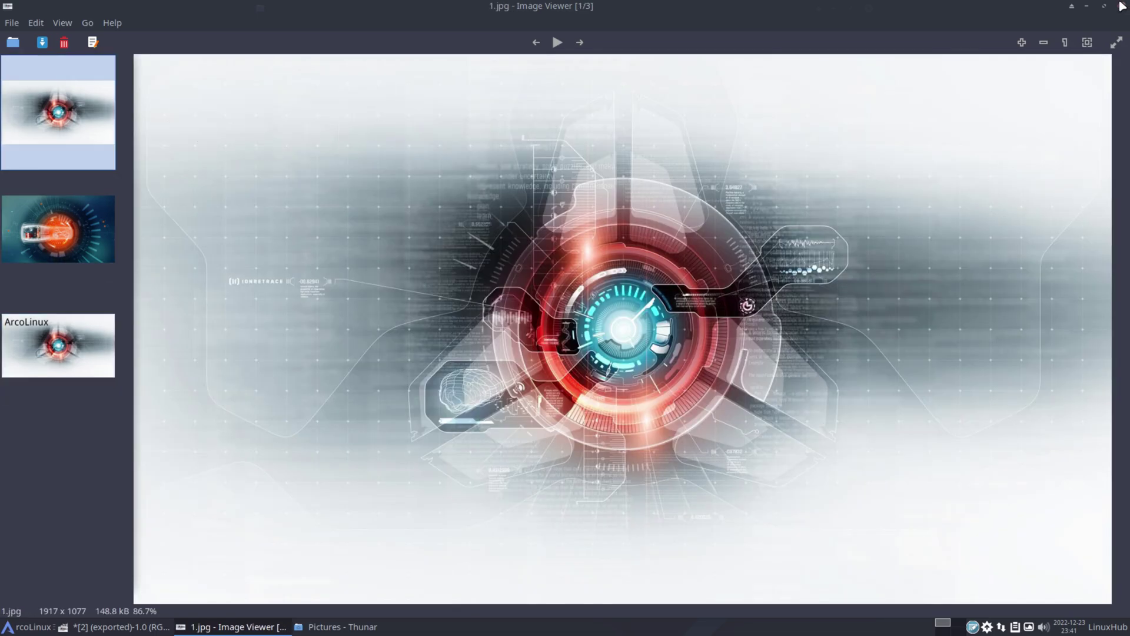
{"action": "left_click", "coordinate": [1122, 6]}
Return to the home folder and quit GIMP, discarding unsaved changes
{"action": "left_click", "coordinate": [314, 52]}
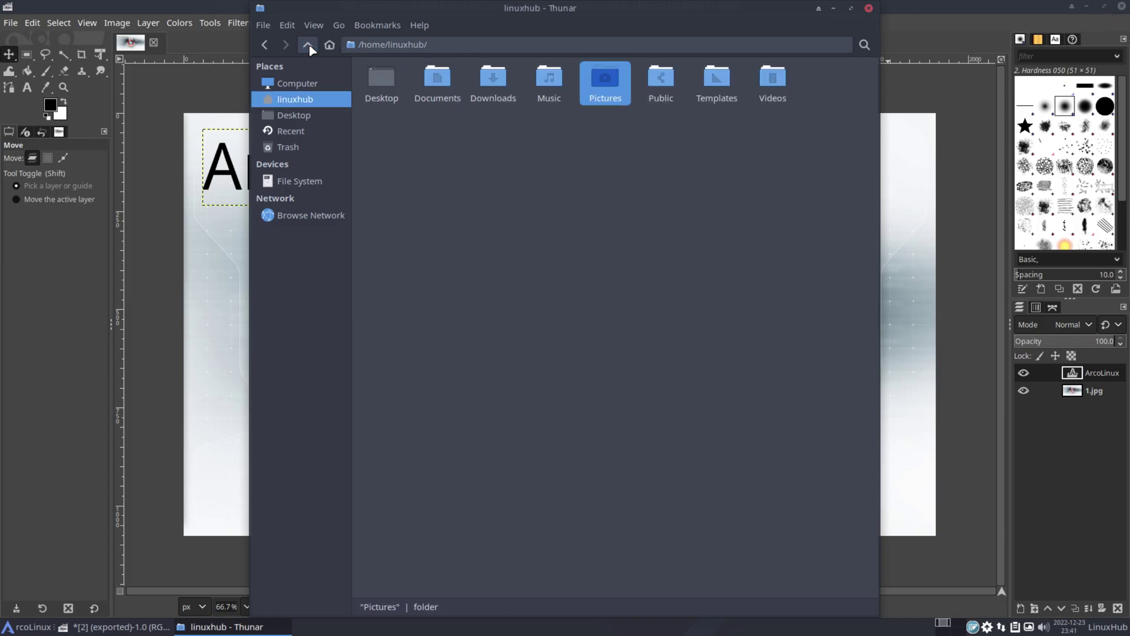
{"action": "left_click", "coordinate": [1124, 7]}
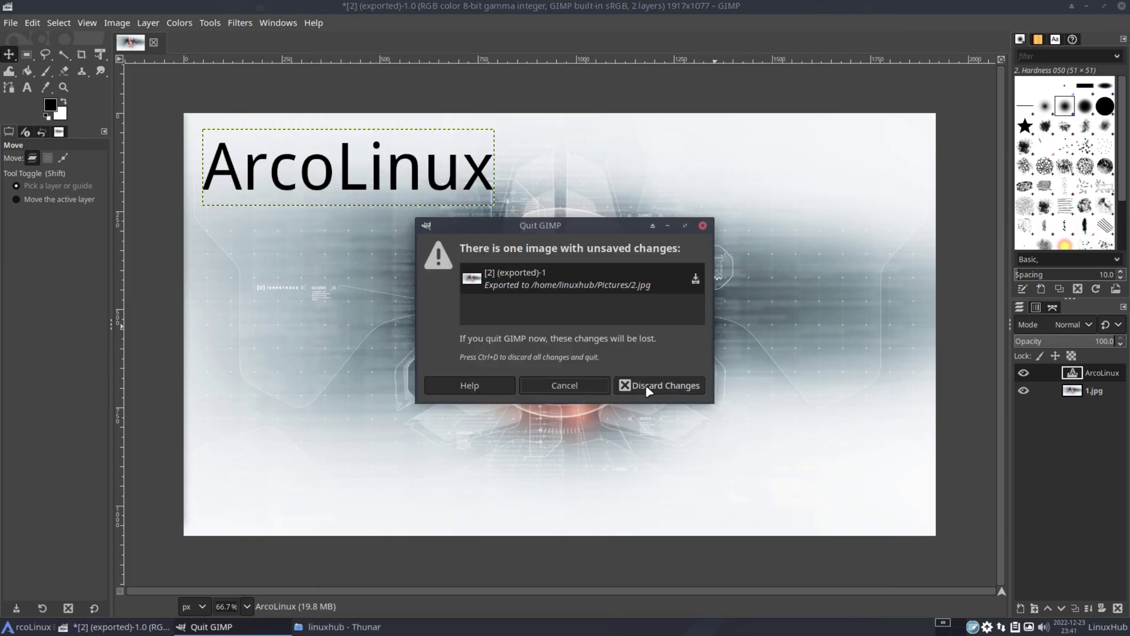
{"action": "left_click", "coordinate": [647, 391]}
Open Calorie-amortization-schedule1.xlsx from Documents in LibreOffice Calc
{"action": "double_click", "coordinate": [436, 76]}
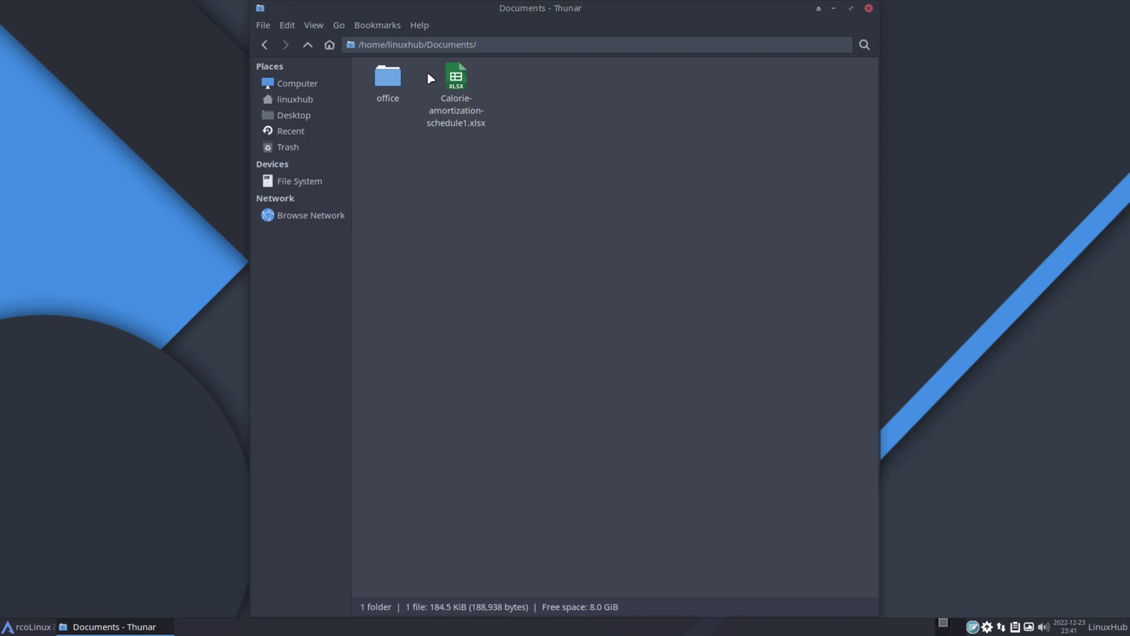
{"action": "right_click", "coordinate": [458, 79]}
{"action": "left_click", "coordinate": [515, 89]}
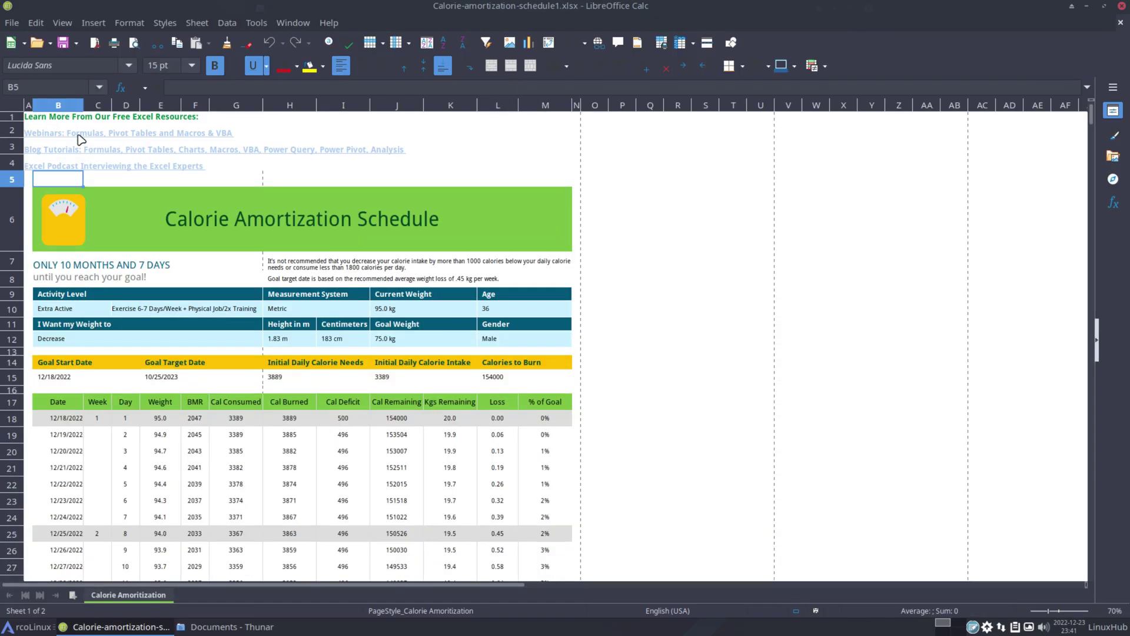
Inspect the link rows, title, activity level, Decrease goal, Goal Target Date and day 2 weight 94.9
{"action": "left_click", "coordinate": [83, 139]}
{"action": "left_click", "coordinate": [95, 151]}
{"action": "left_click", "coordinate": [95, 170]}
{"action": "left_click", "coordinate": [201, 220]}
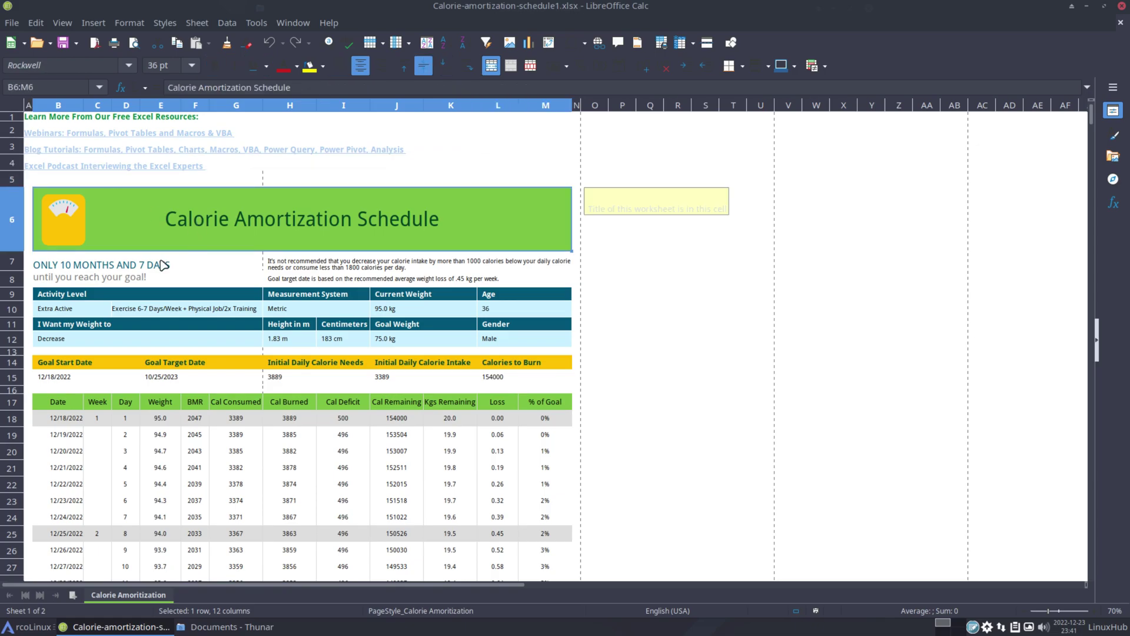
{"action": "left_click", "coordinate": [136, 265]}
{"action": "left_click", "coordinate": [77, 309]}
{"action": "left_click", "coordinate": [239, 342]}
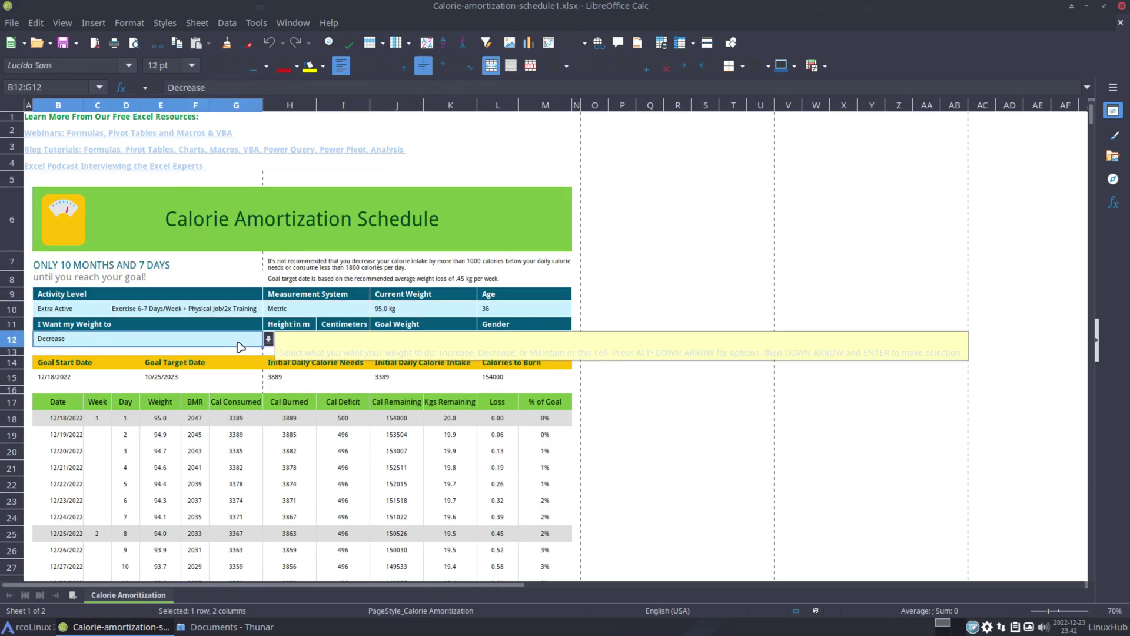
{"action": "left_click", "coordinate": [223, 383]}
{"action": "left_click", "coordinate": [156, 435]}
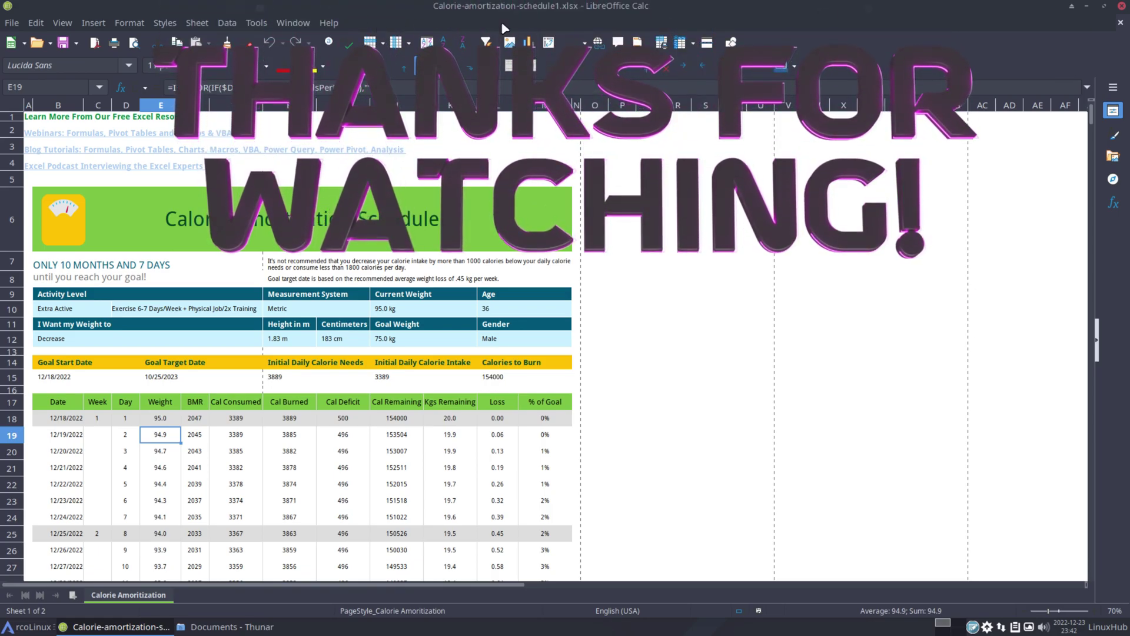
Close LibreOffice Calc and the Thunar Documents window, then open the Whisker menu to log out
{"action": "left_click", "coordinate": [1122, 7]}
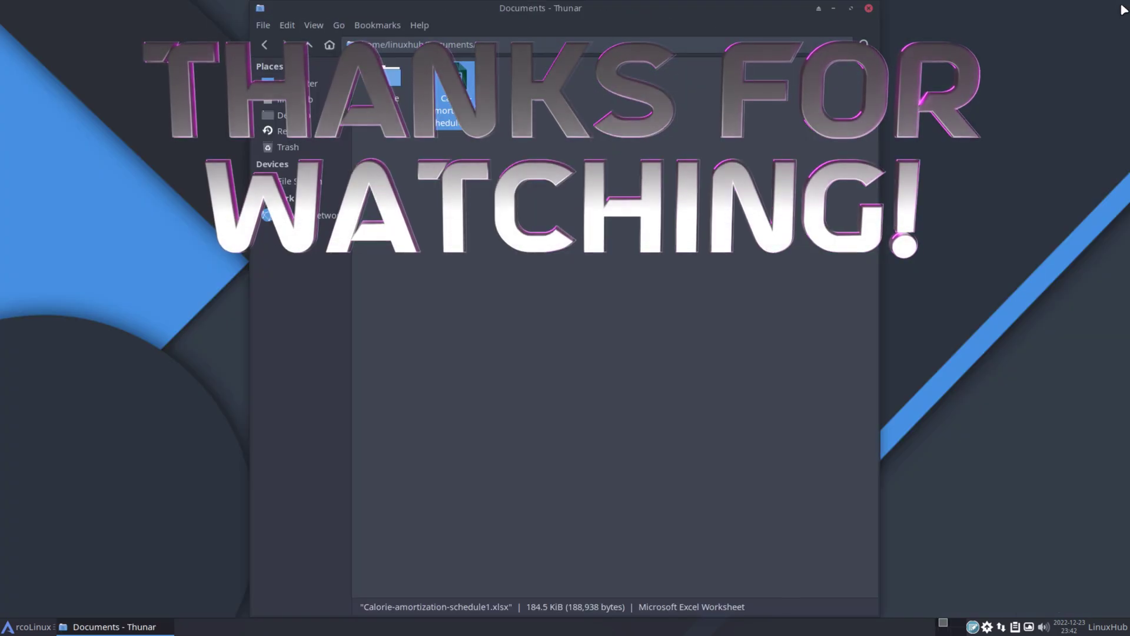
{"action": "left_click", "coordinate": [868, 9]}
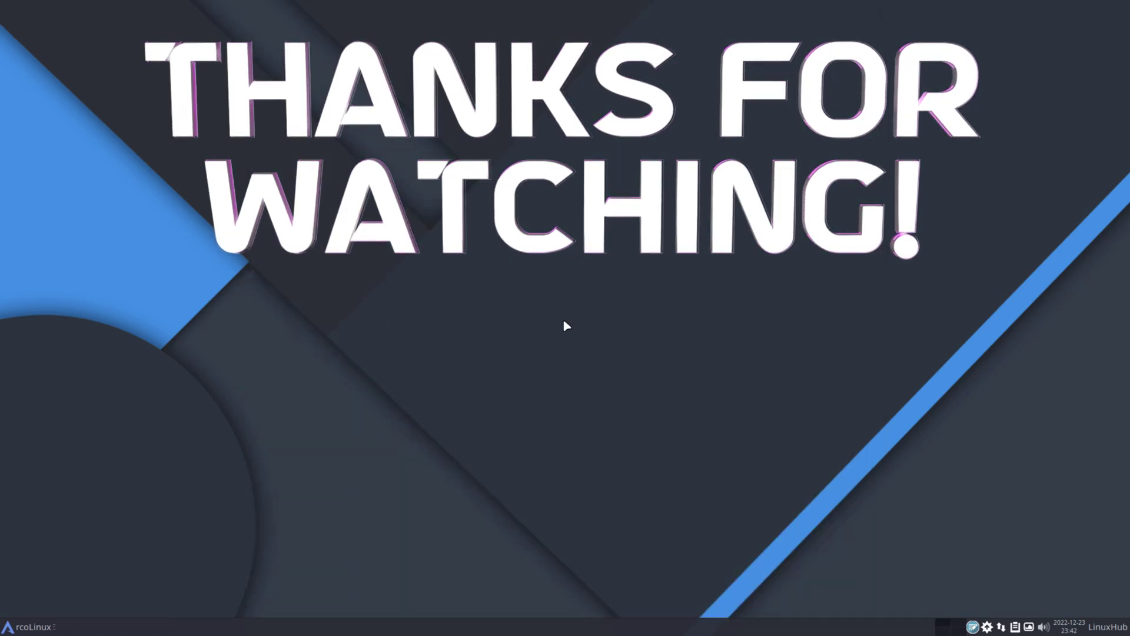
{"action": "left_click", "coordinate": [28, 629]}
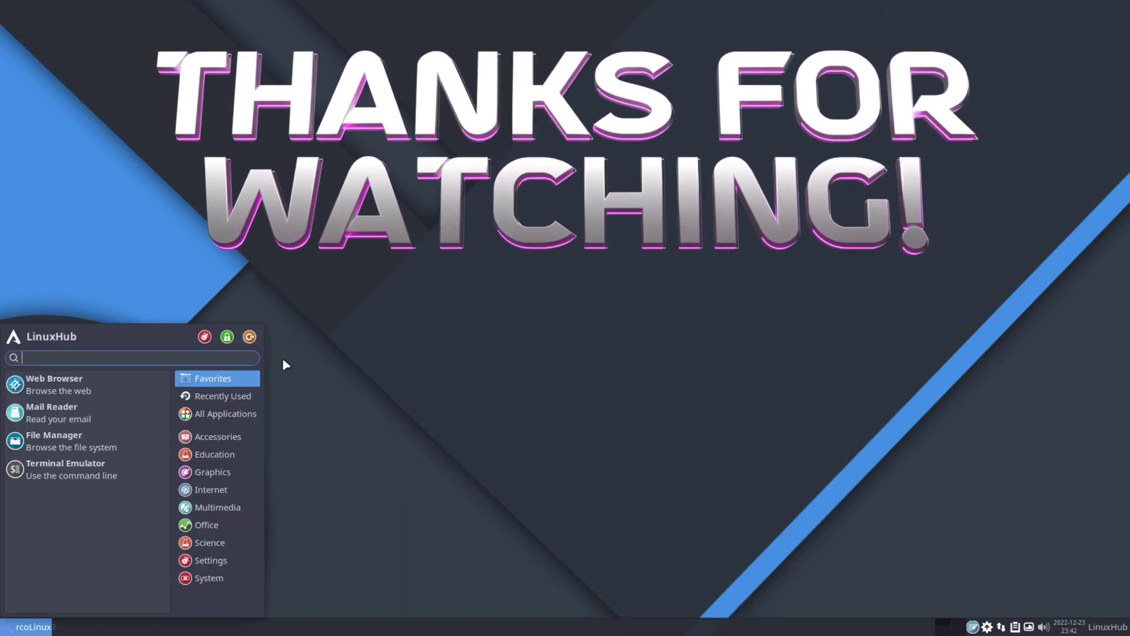